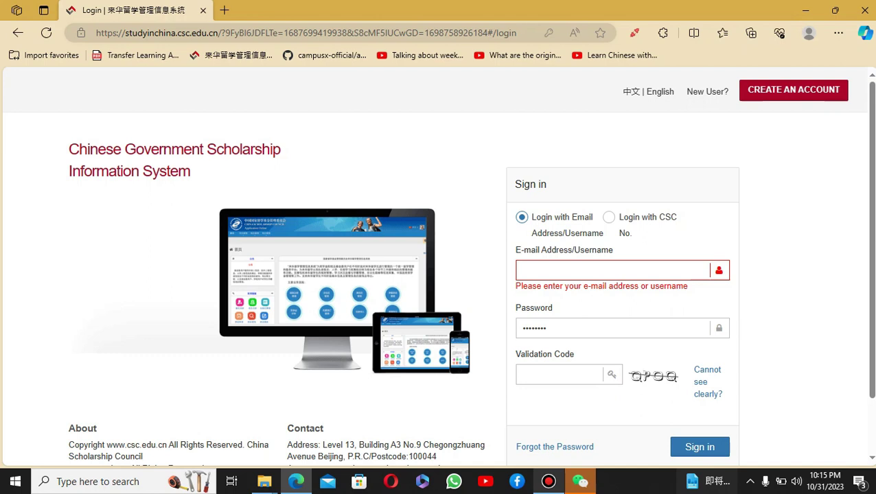
scroll(438, 266, down, 1)
scroll(438, 268, down, 2)
scroll(438, 268, up, 2)
click(612, 270)
right_click(670, 377)
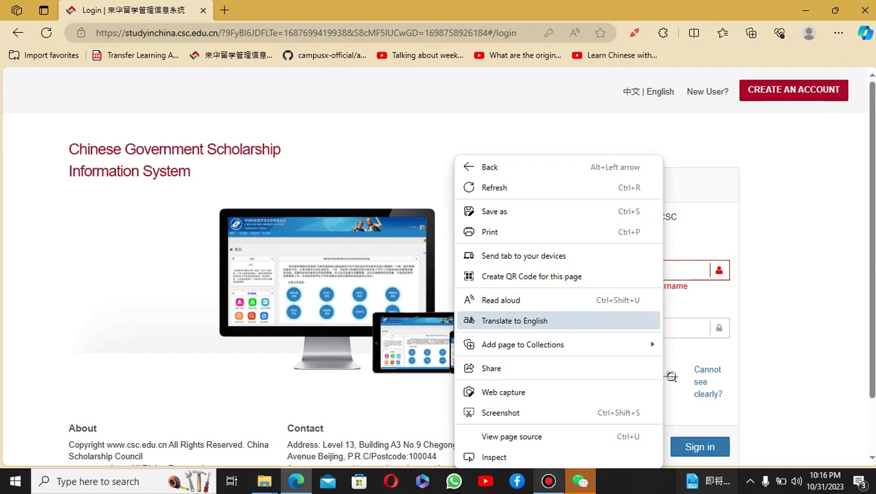
key(Escape)
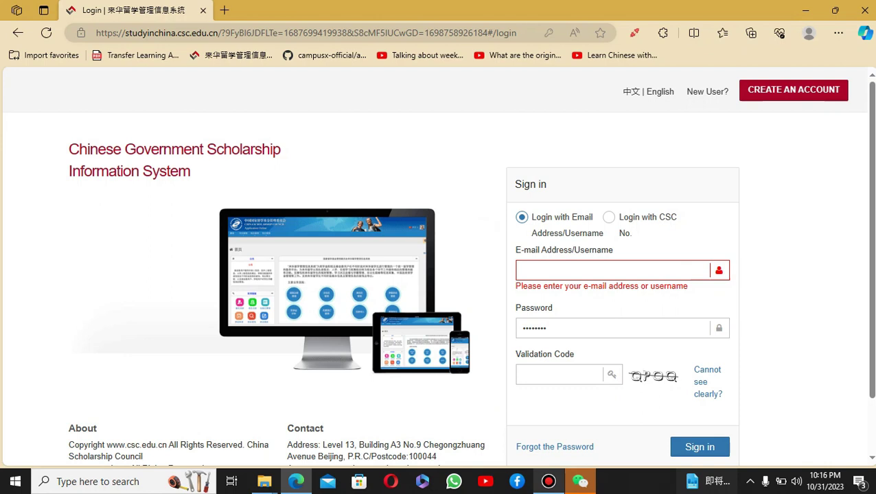
scroll(437, 266, down, 1)
scroll(436, 266, up, 1)
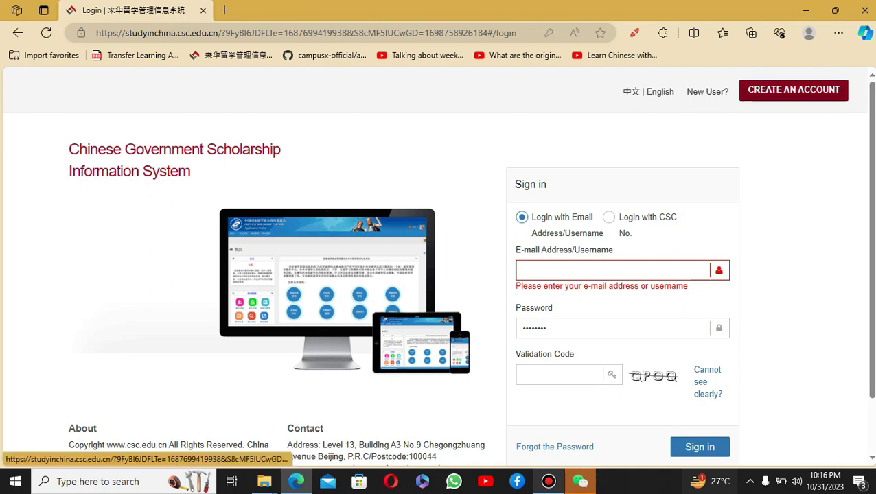
Open the account registration form and examine its username, e-mail, password, password confirmation and validation code fields.
click(793, 89)
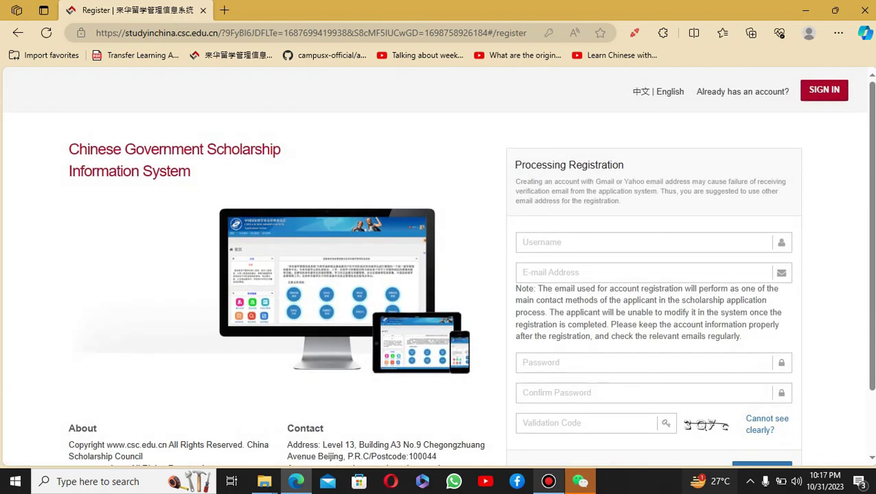
scroll(438, 271, down, 1)
scroll(438, 270, up, 1)
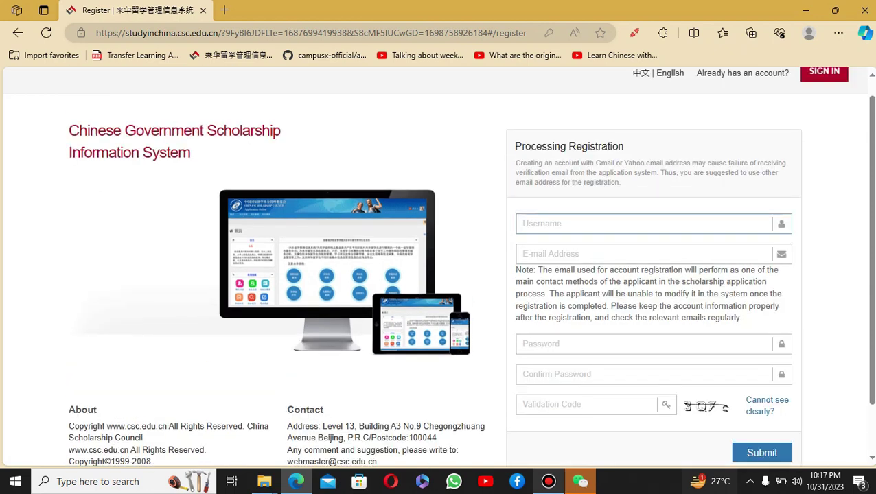
scroll(438, 265, down, 1)
click(643, 163)
click(643, 164)
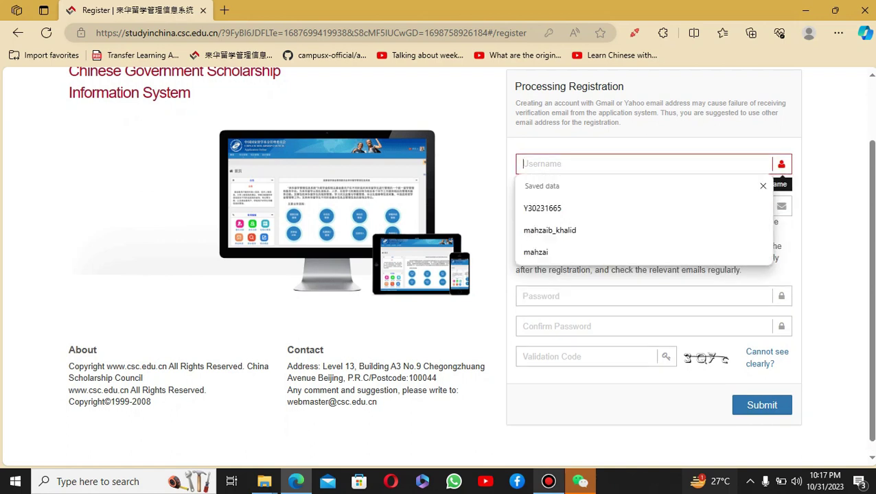
scroll(438, 265, up, 2)
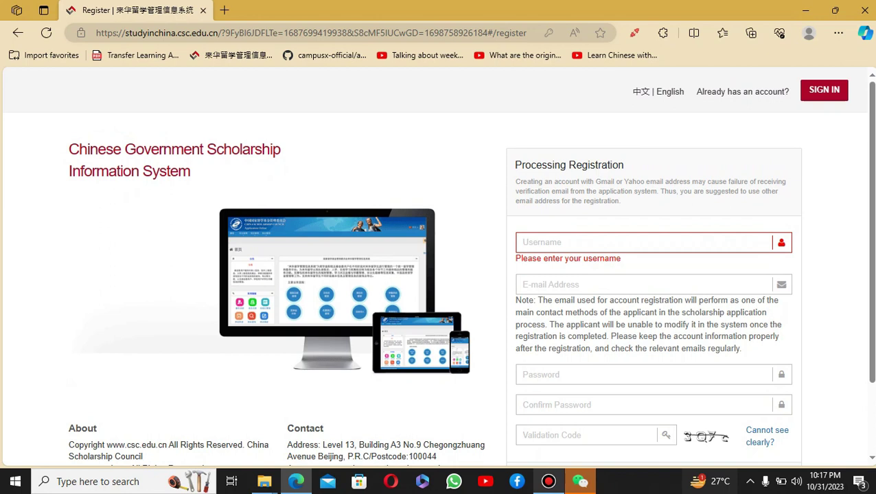
click(643, 284)
scroll(436, 267, down, 2)
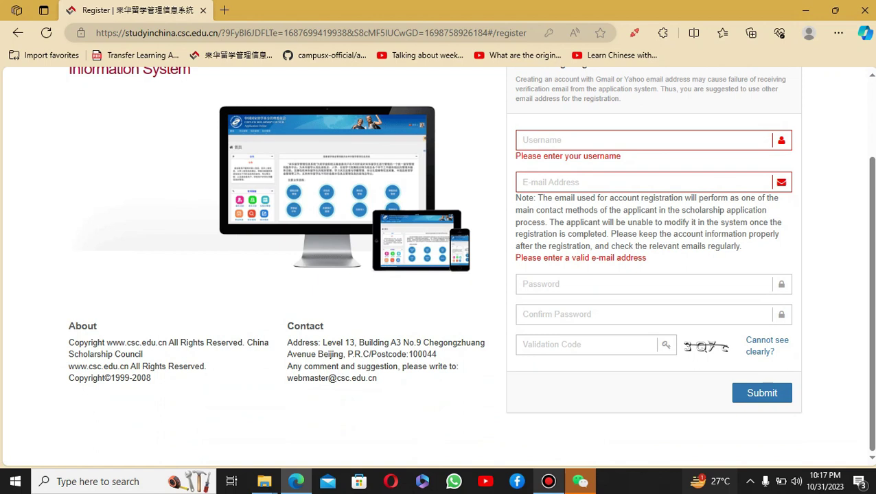
click(643, 284)
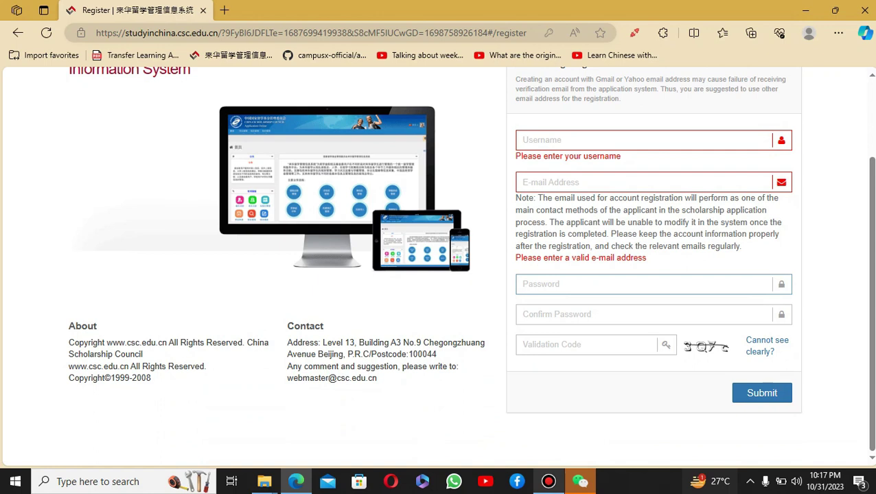
click(643, 314)
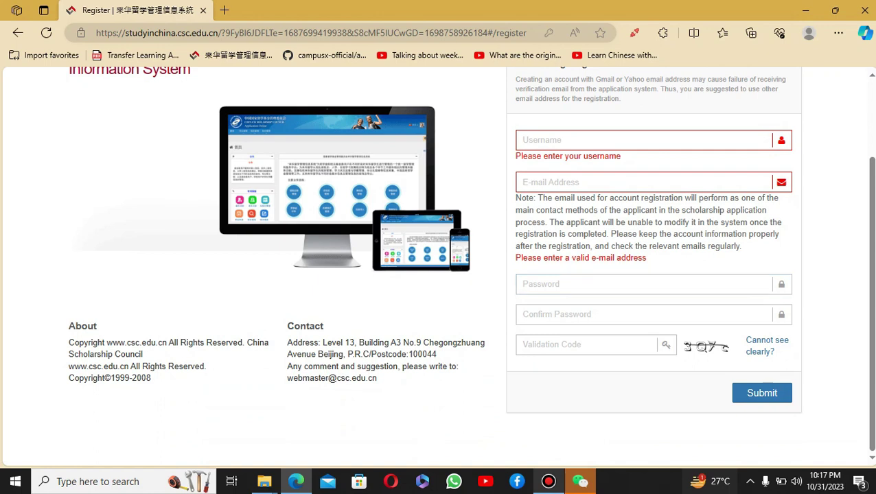
click(586, 345)
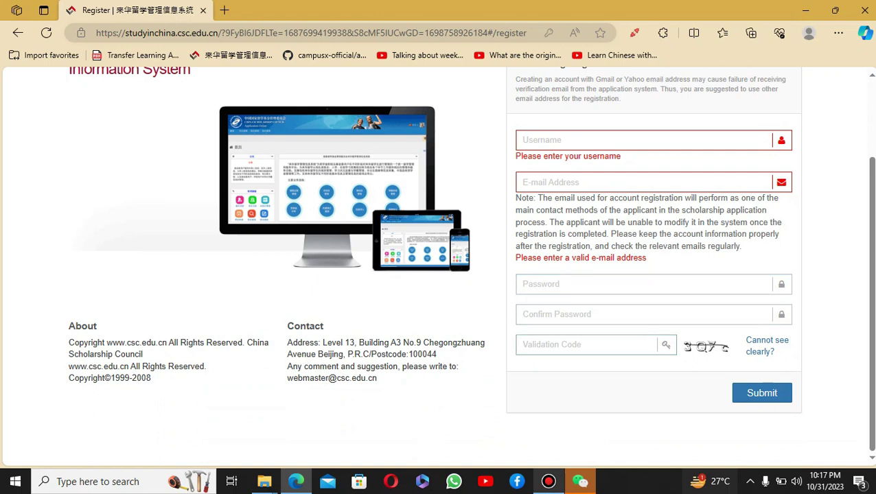
click(586, 345)
key(Tab)
scroll(438, 266, up, 2)
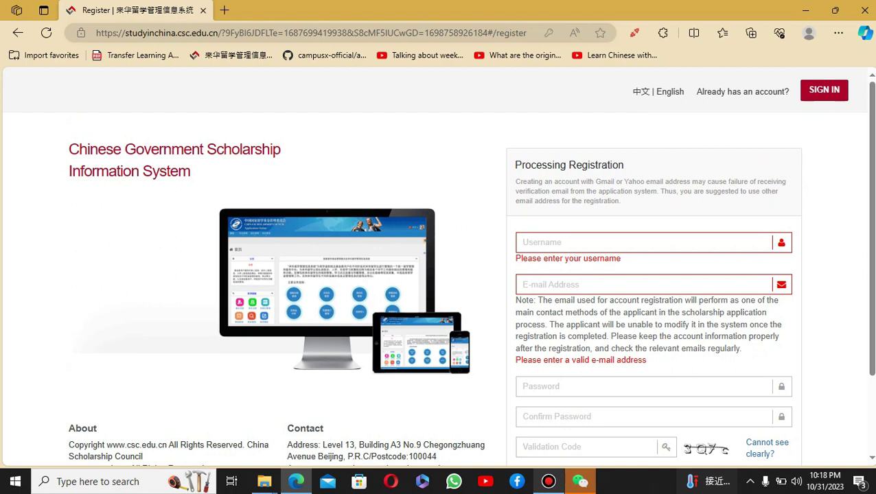
Return to the sign-in page, enter the validation code from the image and sign in with the prefilled e-mail and password.
click(823, 90)
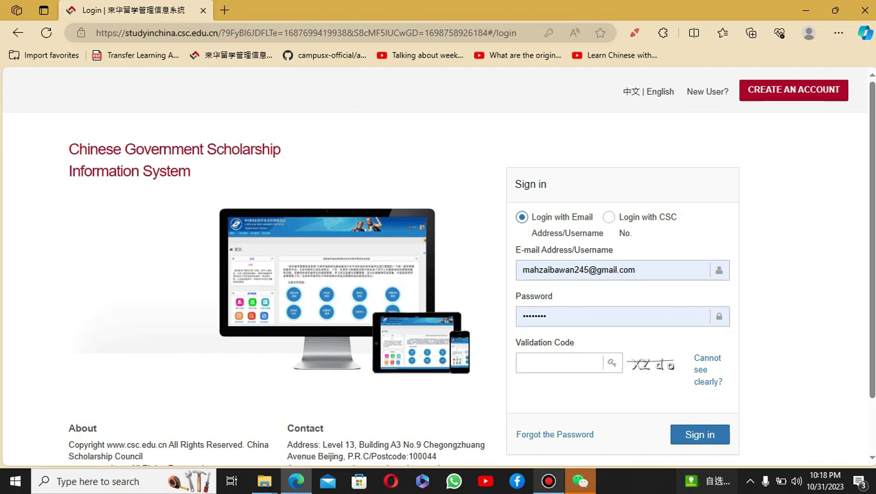
click(622, 270)
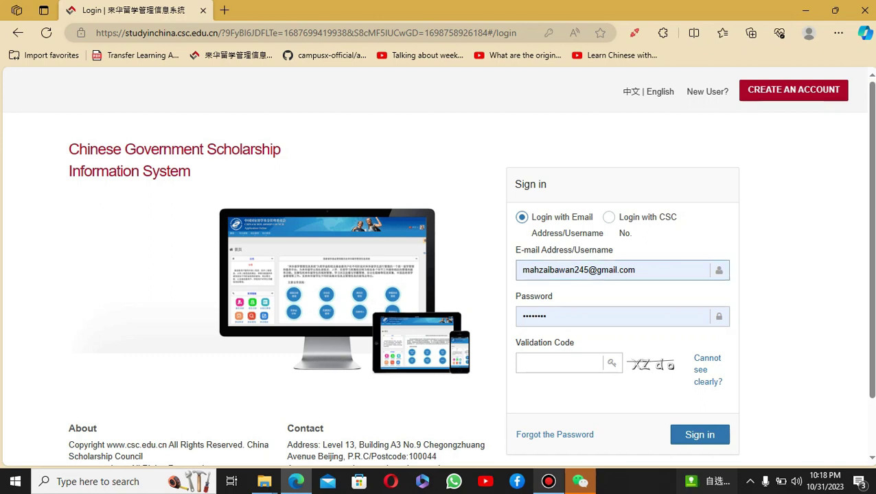
click(622, 315)
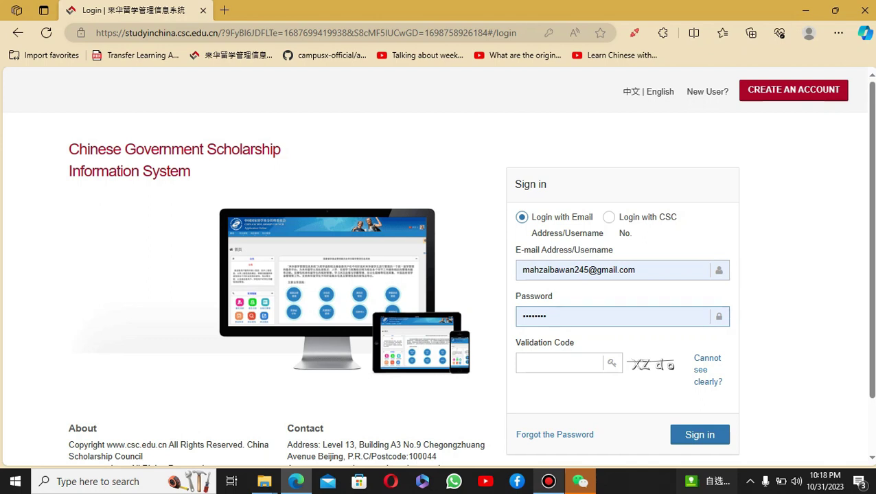
click(559, 362)
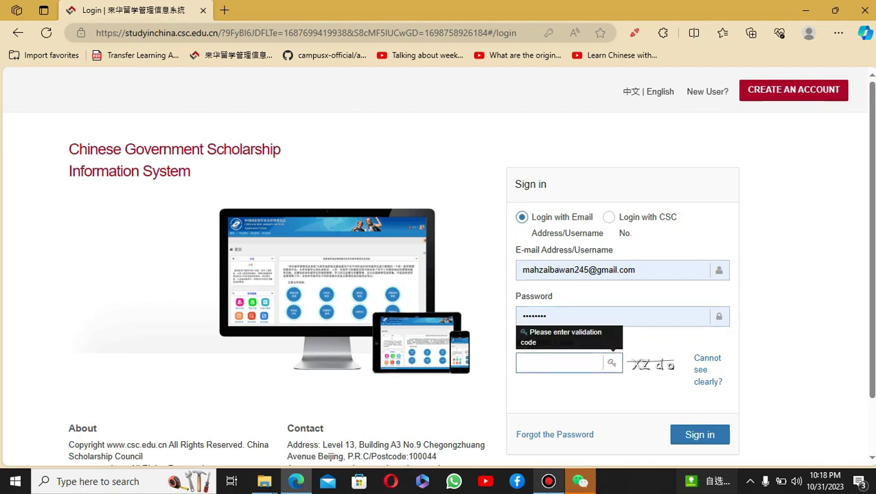
text(XZdo)
key(Return)
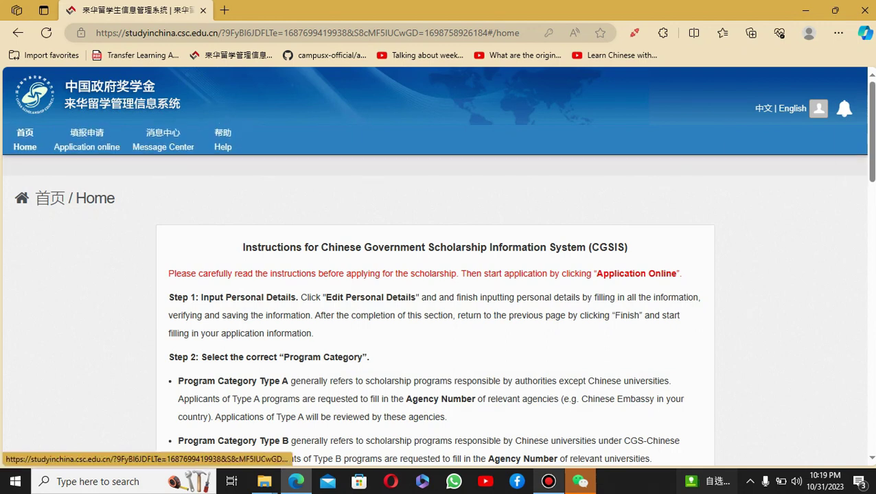
Read the home page instructions on personal details, Program Category types A, B and C, and the Agency Number.
click(818, 109)
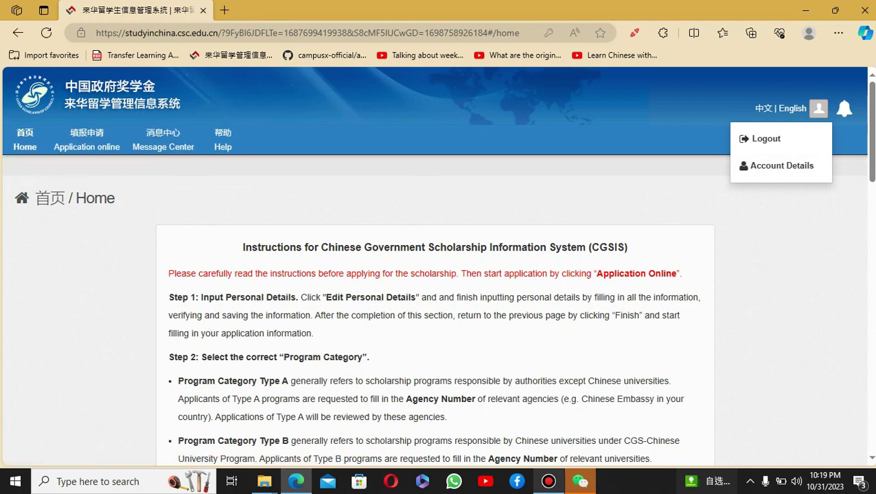
scroll(438, 309, down, 1)
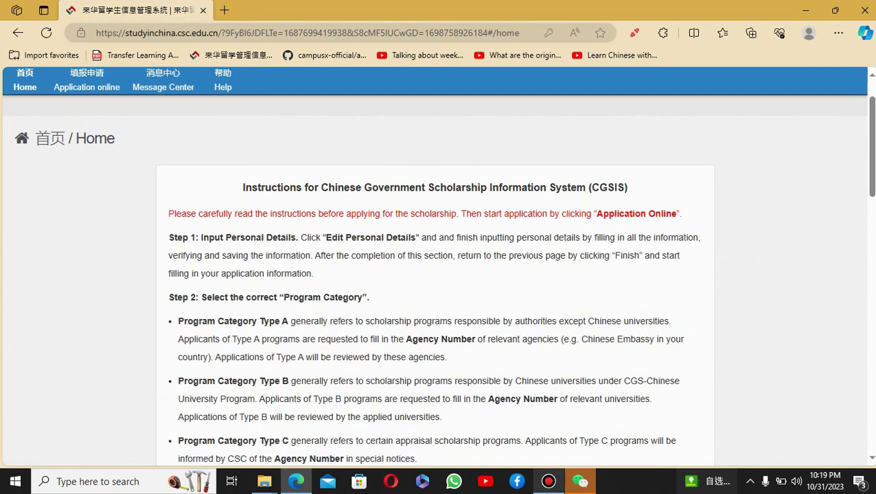
drag(244, 186, 628, 185)
scroll(686, 171, down, 1)
scroll(438, 274, down, 1)
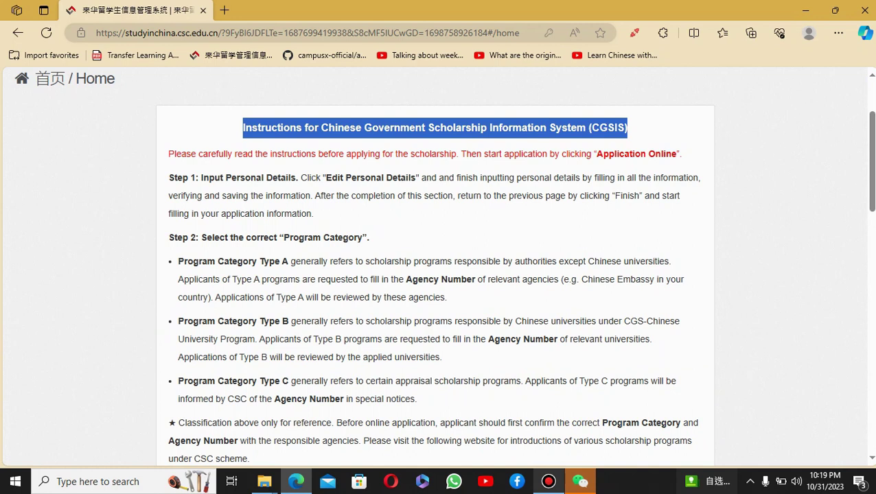
scroll(435, 266, down, 1)
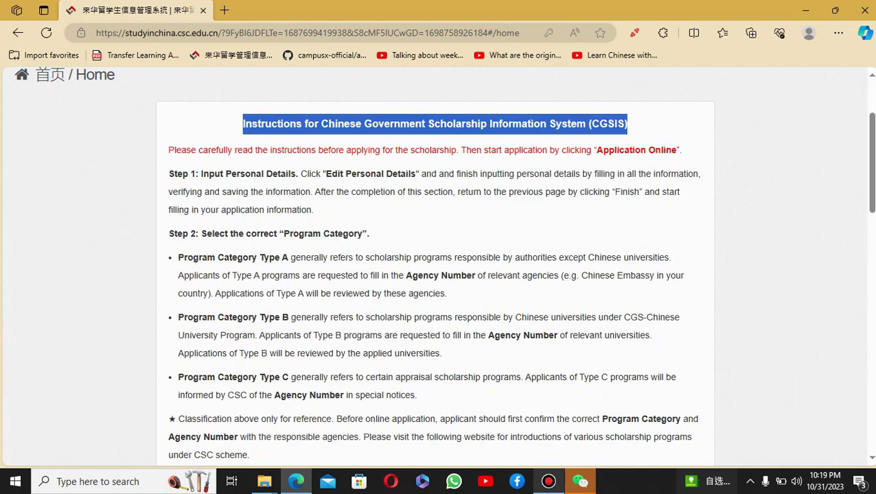
scroll(438, 268, down, 1)
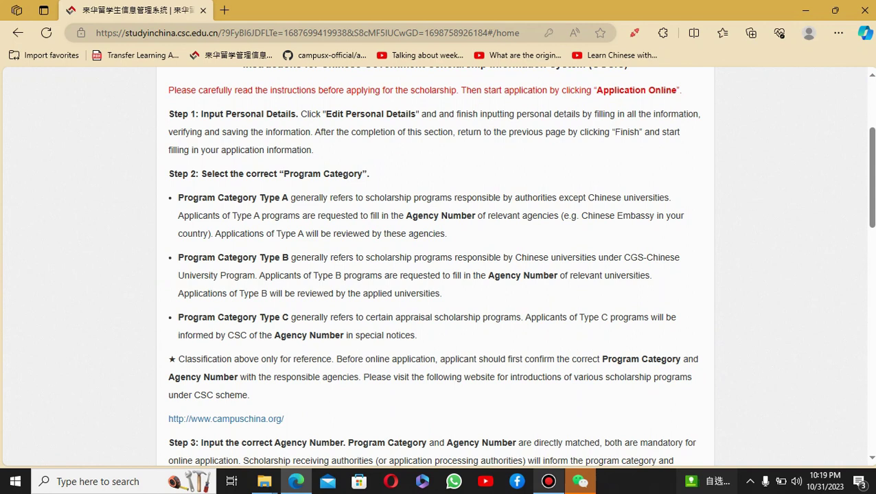
scroll(438, 268, down, 2)
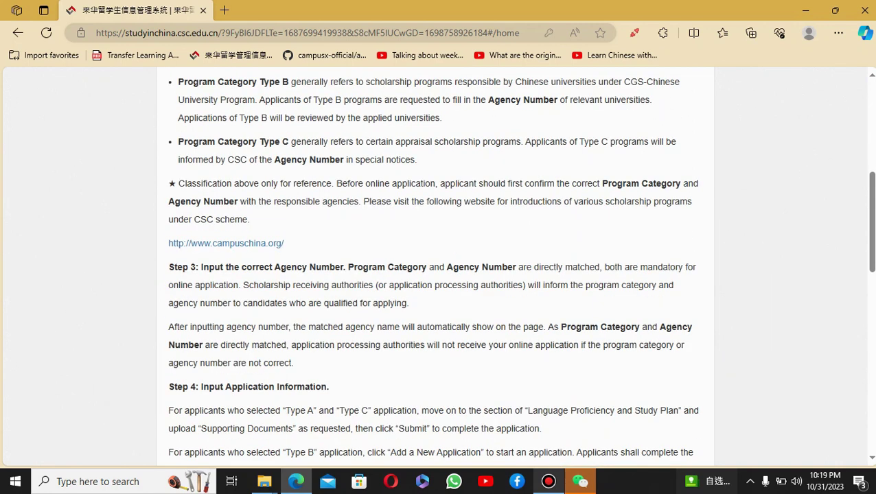
scroll(438, 267, up, 2)
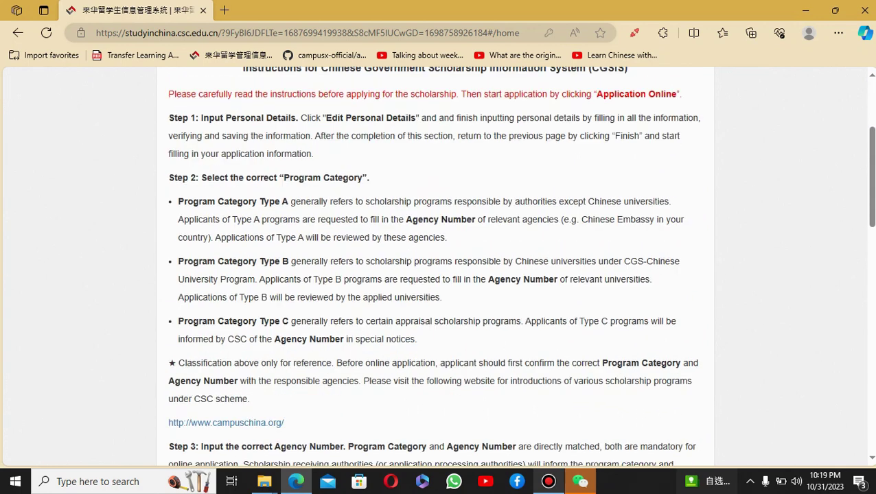
scroll(438, 268, down, 1)
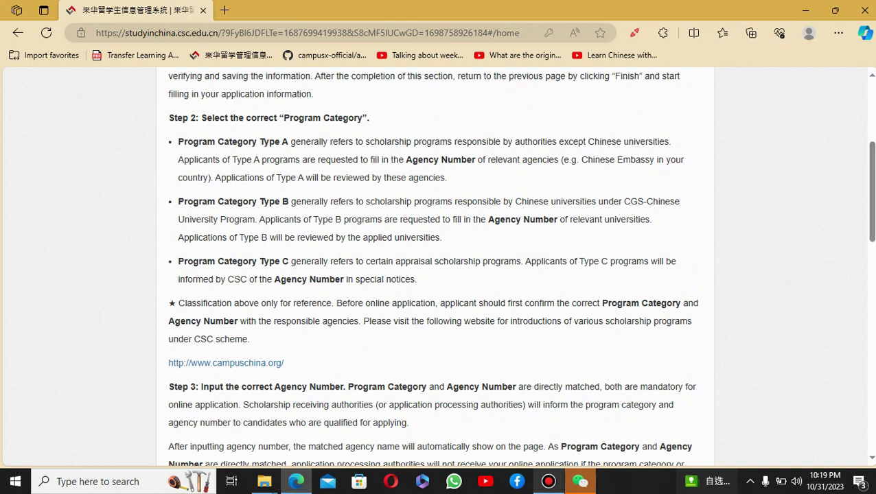
scroll(438, 268, down, 1)
scroll(438, 268, down, 1)
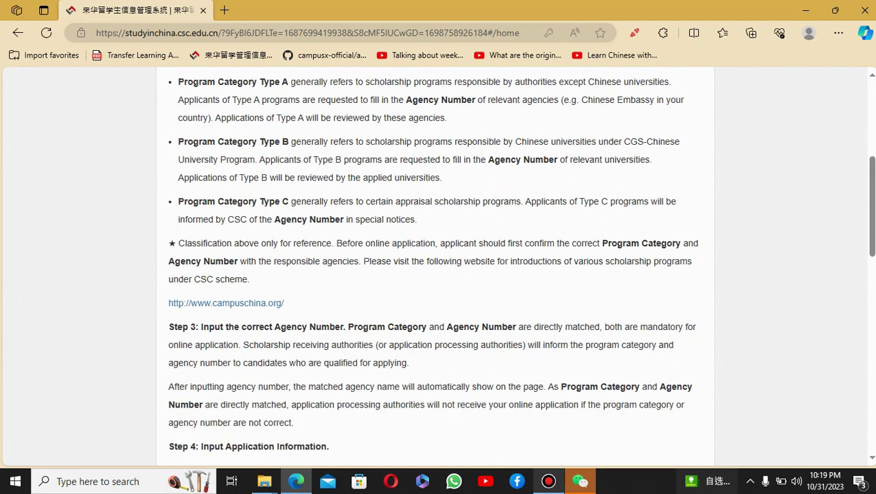
scroll(438, 268, down, 1)
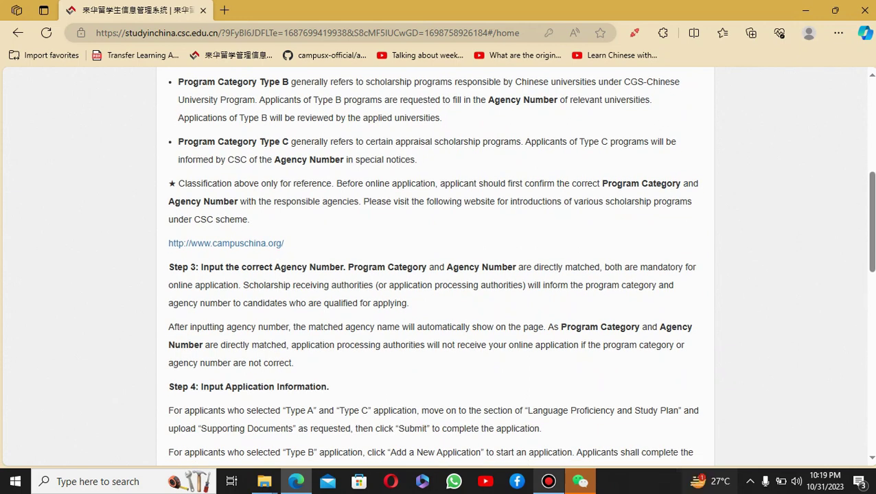
Read the remaining instructions, from Step 4 on application information through Step 7 and the closing notes.
scroll(438, 267, down, 1)
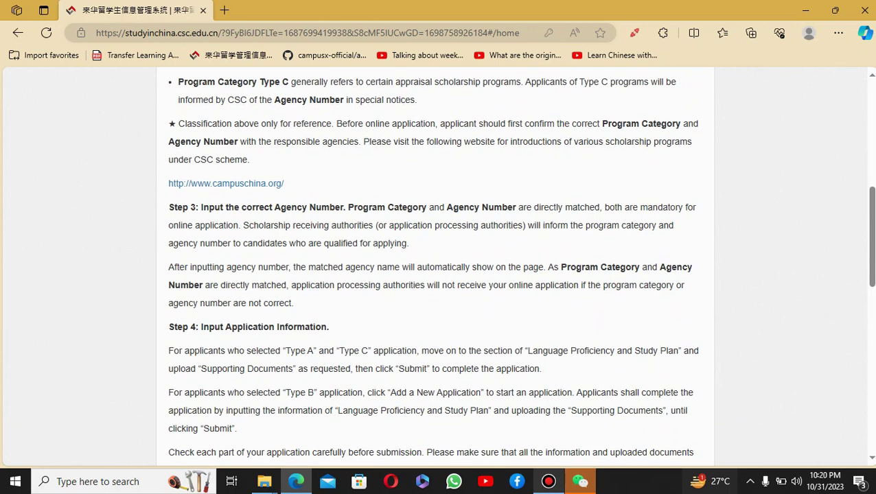
scroll(438, 267, down, 1)
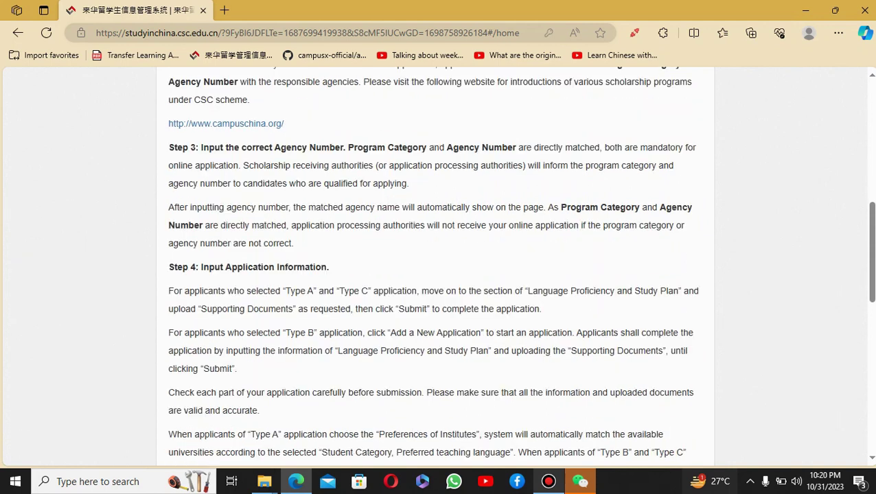
scroll(438, 268, down, 3)
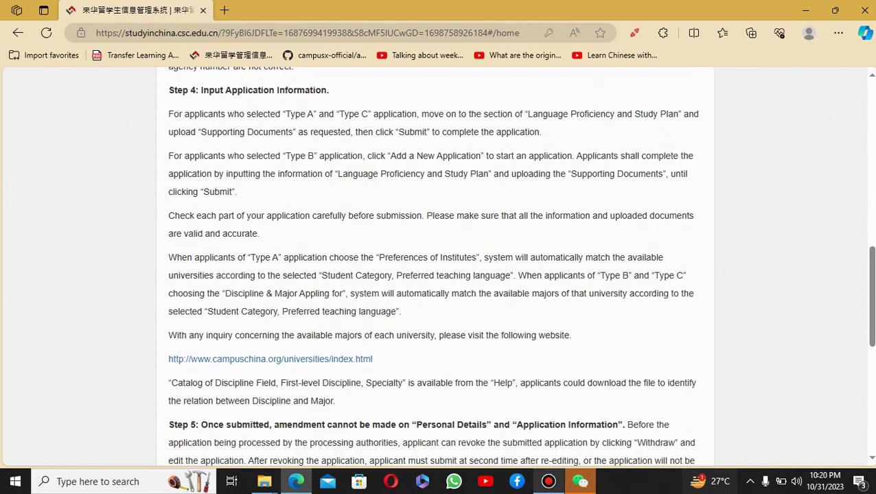
scroll(303, 297, down, 1)
scroll(302, 296, down, 1)
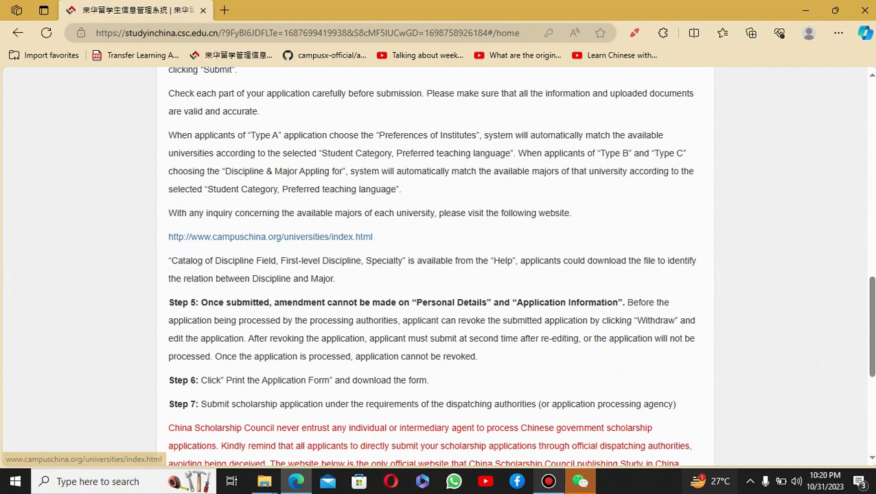
scroll(438, 268, down, 1)
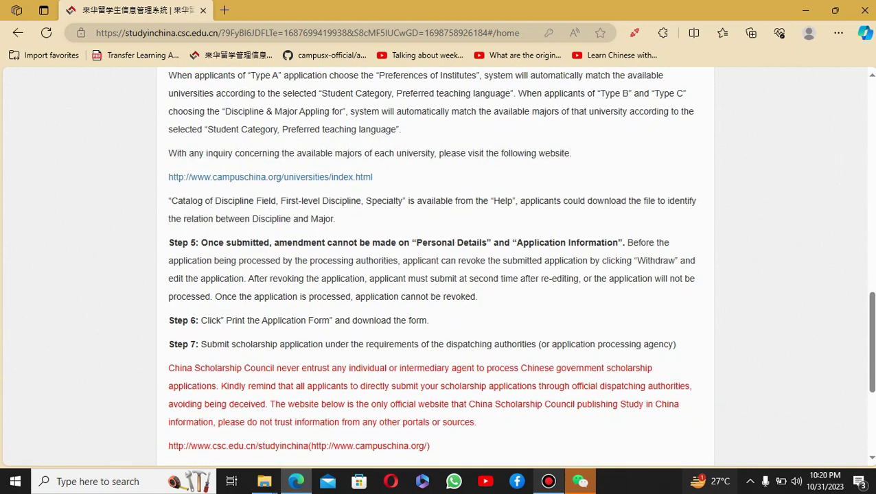
scroll(438, 267, down, 1)
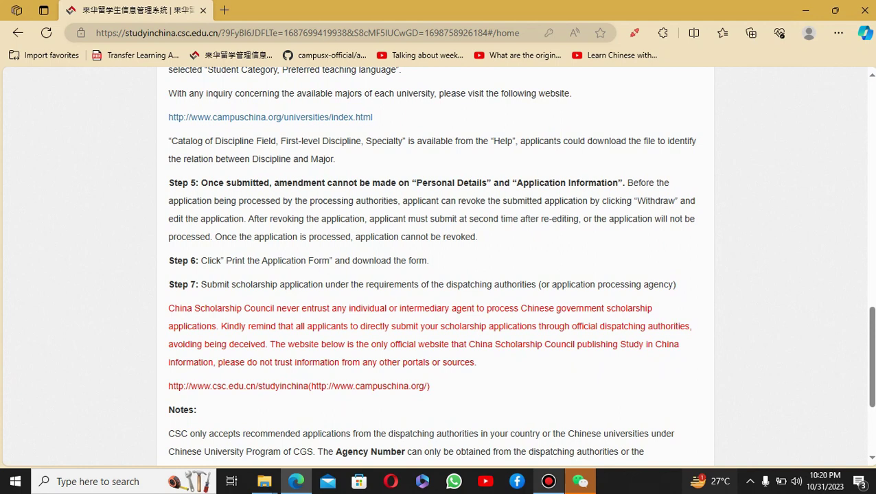
scroll(437, 268, down, 2)
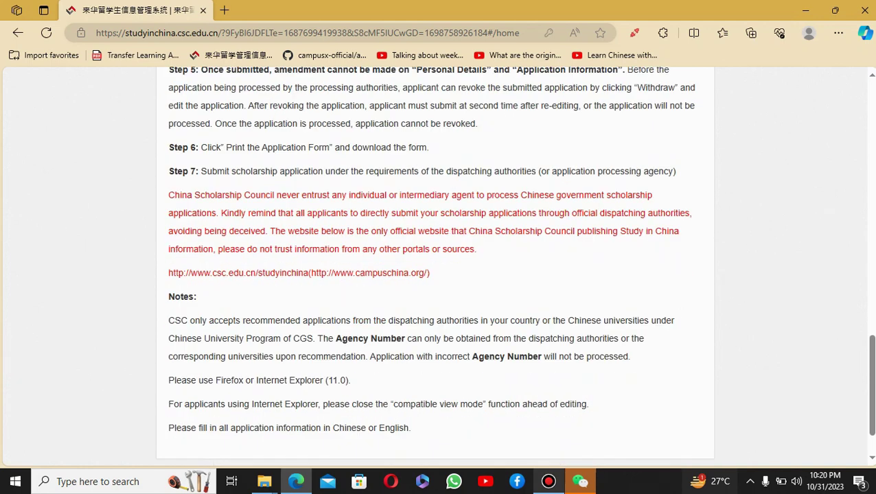
scroll(437, 267, up, 5)
scroll(437, 268, up, 2)
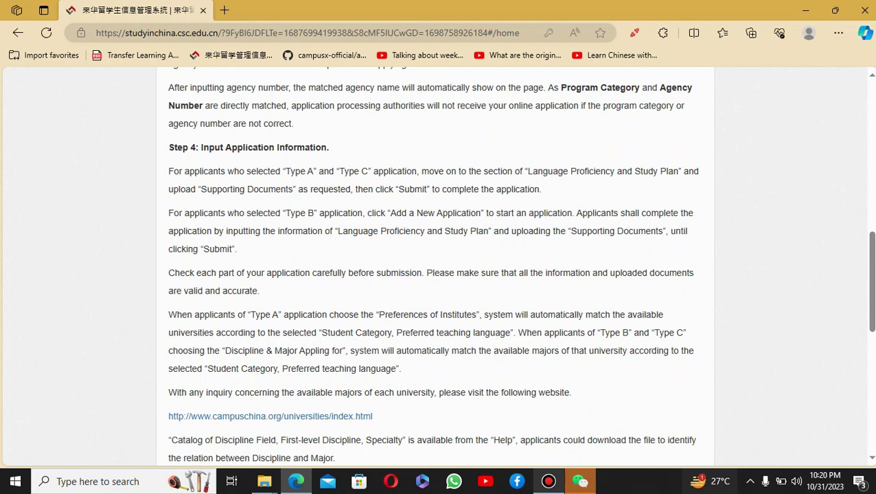
Skim the remaining instructions once more and open the online application page.
scroll(436, 267, up, 1)
scroll(436, 268, up, 5)
scroll(437, 268, down, 9)
scroll(436, 268, down, 4)
scroll(437, 267, up, 12)
scroll(436, 267, up, 3)
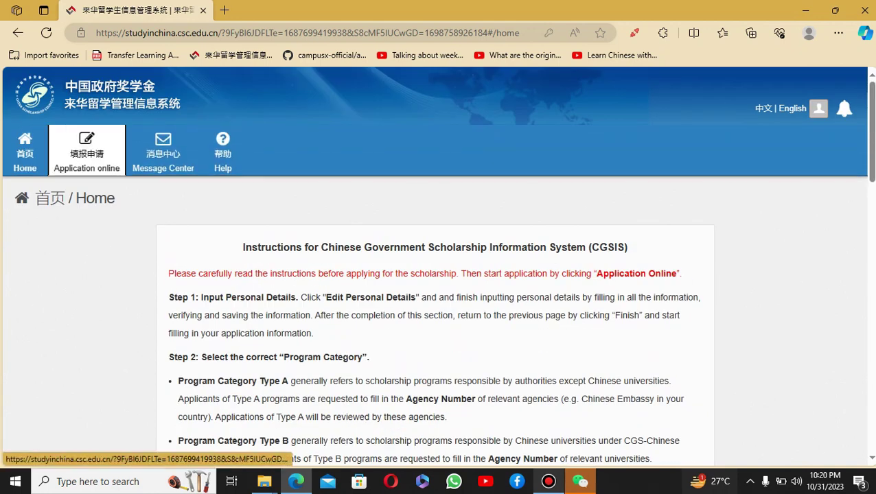
click(86, 149)
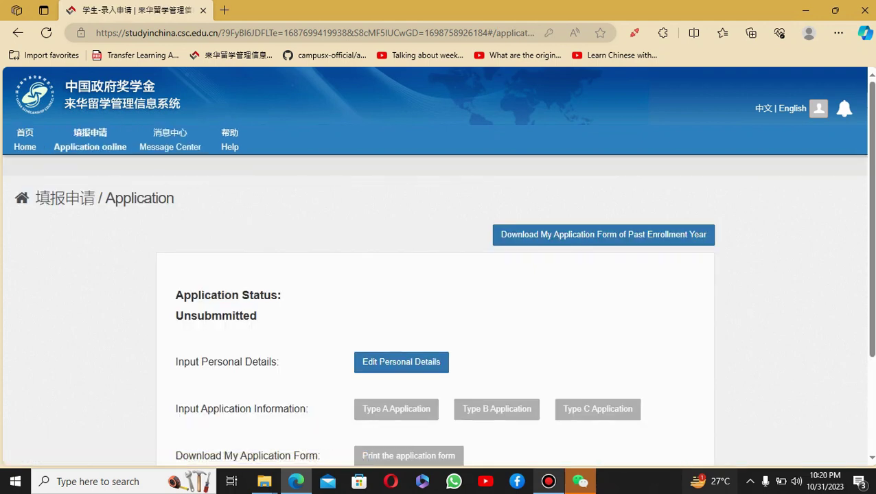
Check the application status section and open the applicant's personal details for editing.
scroll(438, 268, down, 3)
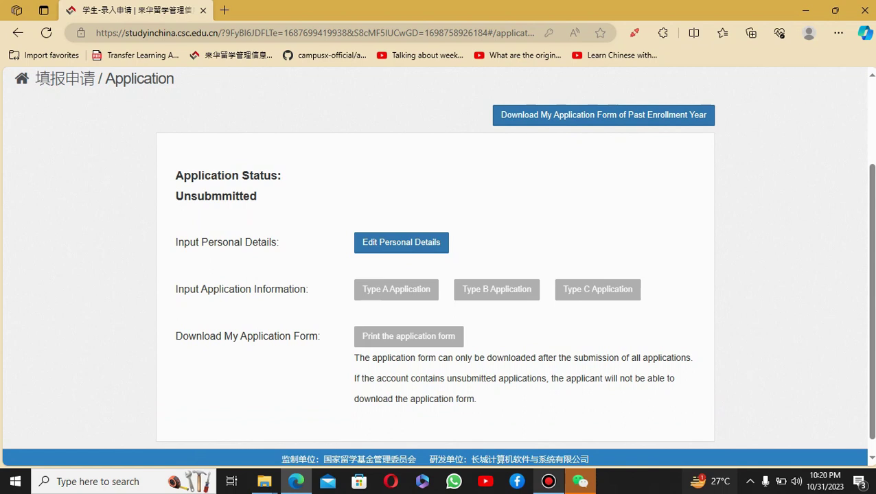
drag(175, 176, 281, 176)
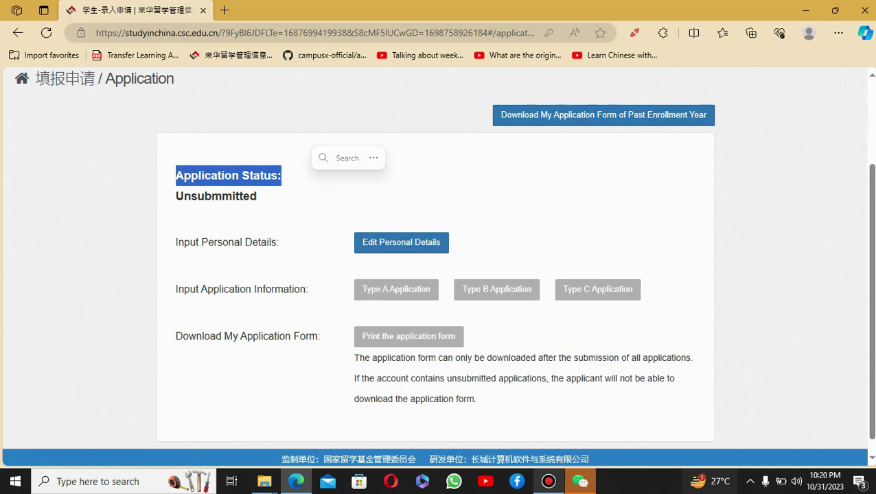
key(Escape)
drag(176, 241, 278, 242)
click(401, 242)
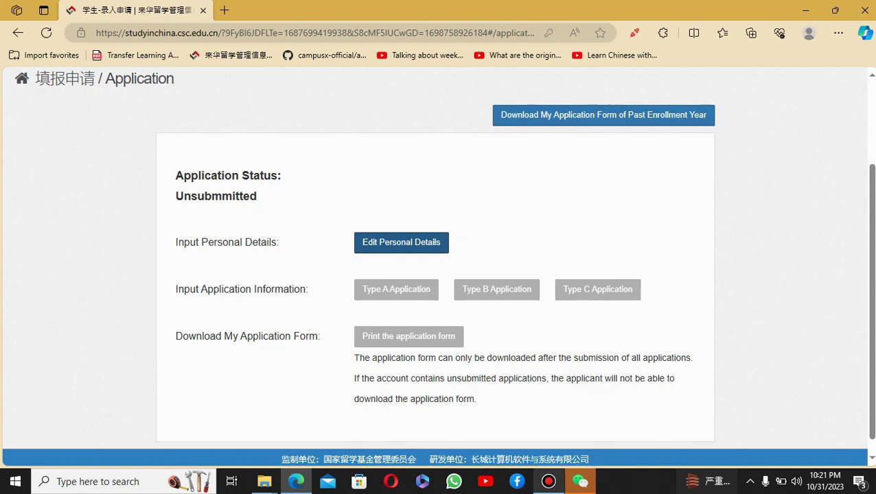
click(401, 242)
Look over the Personal Information form, from the passport name fields to the start of the contact section.
scroll(434, 275, up, 1)
scroll(434, 275, up, 2)
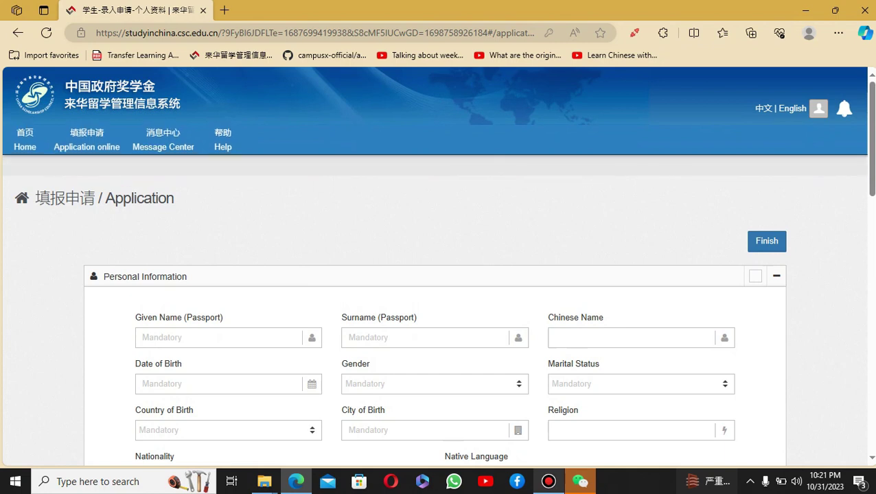
scroll(438, 275, down, 1)
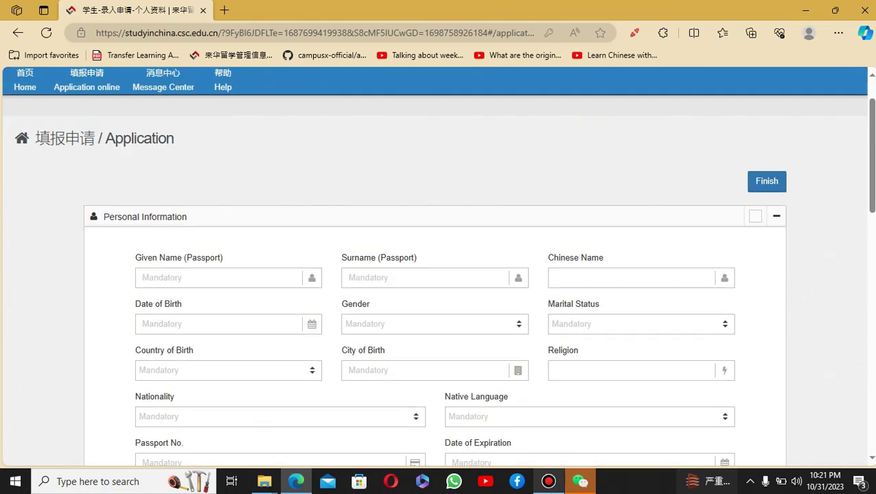
scroll(438, 275, down, 1)
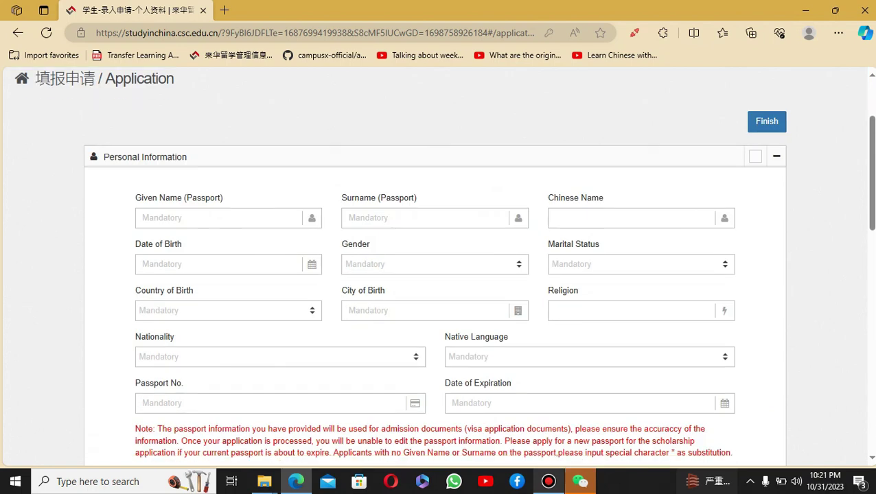
scroll(438, 275, down, 4)
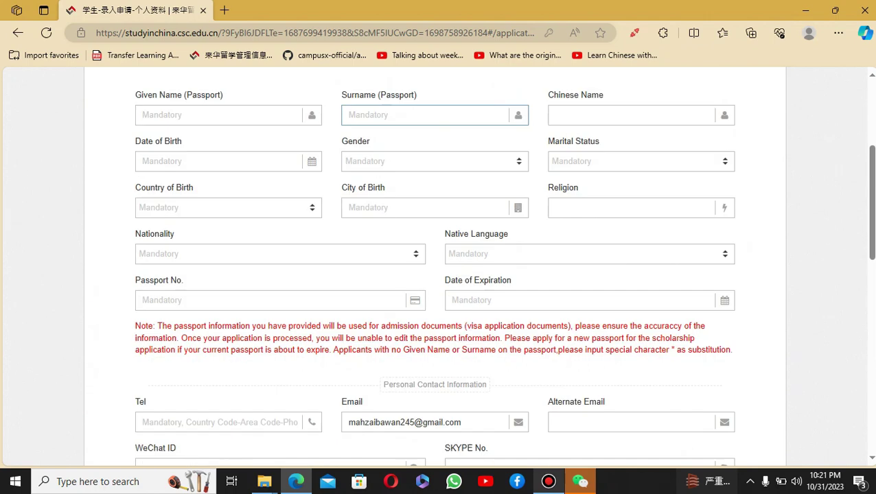
scroll(438, 274, up, 1)
scroll(438, 274, up, 3)
click(218, 217)
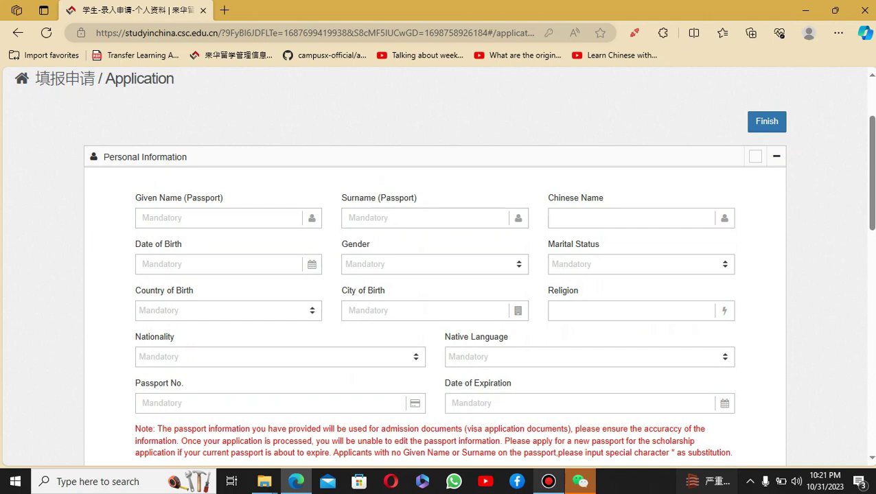
Examine the Given Name, Surname, Chinese Name and Date of Birth fields without filling them in.
click(218, 218)
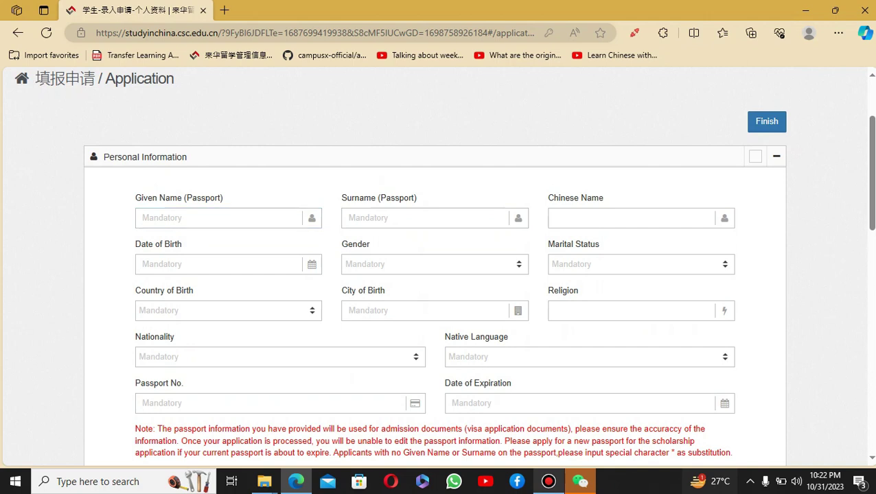
key(Down)
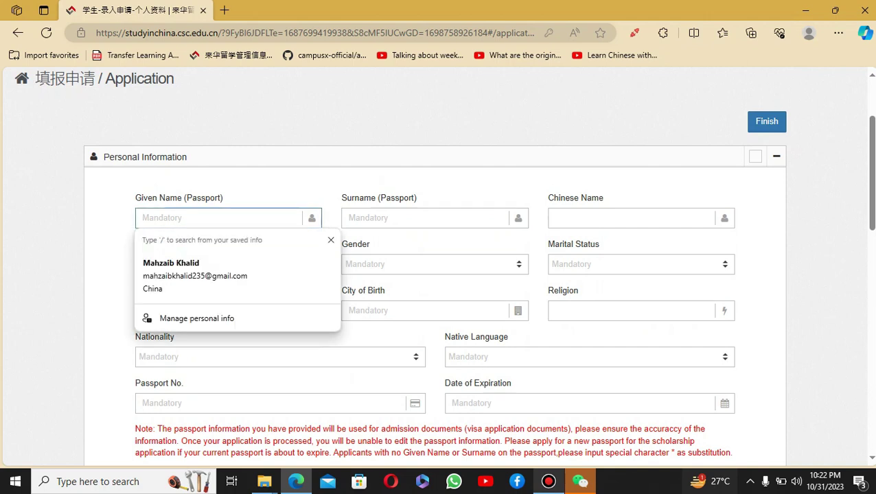
key(Escape)
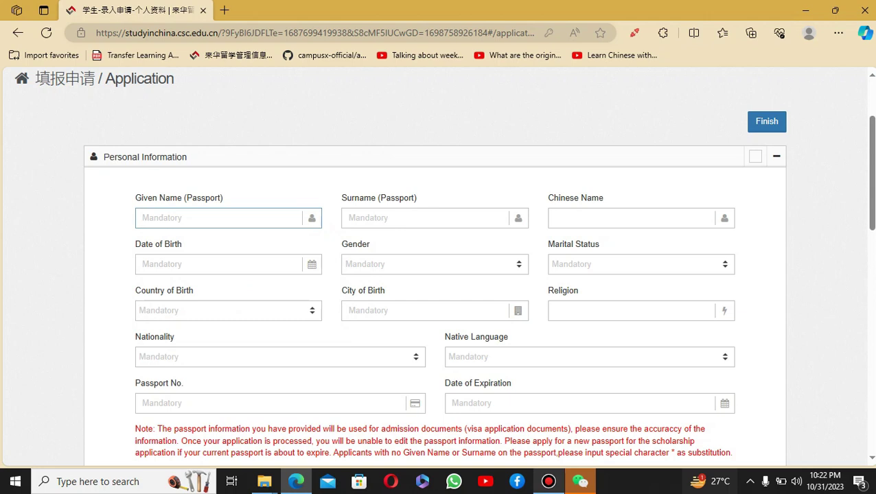
click(424, 218)
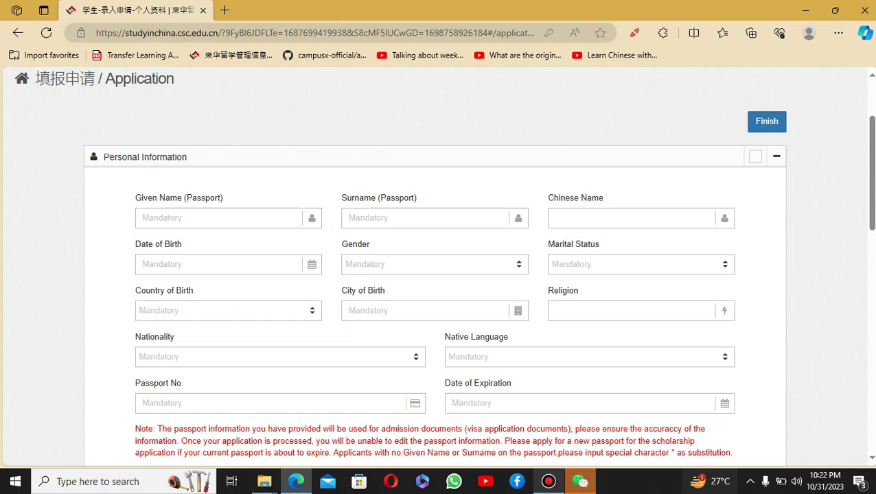
click(632, 217)
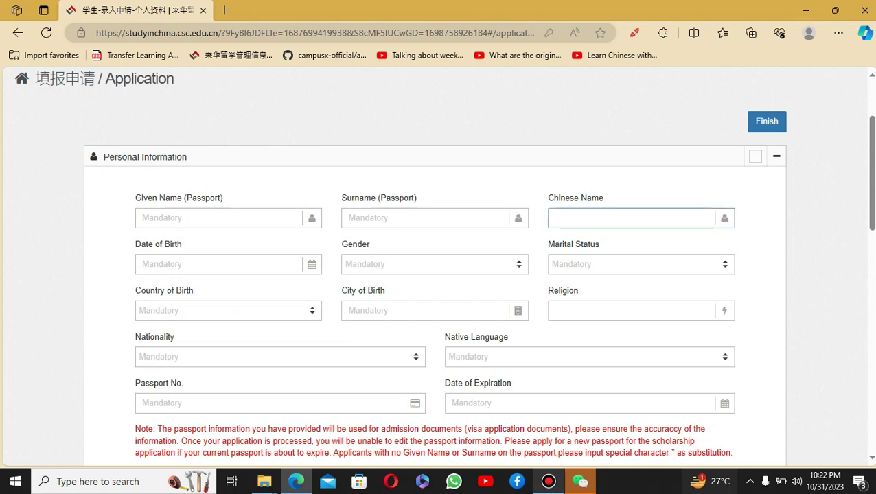
click(425, 217)
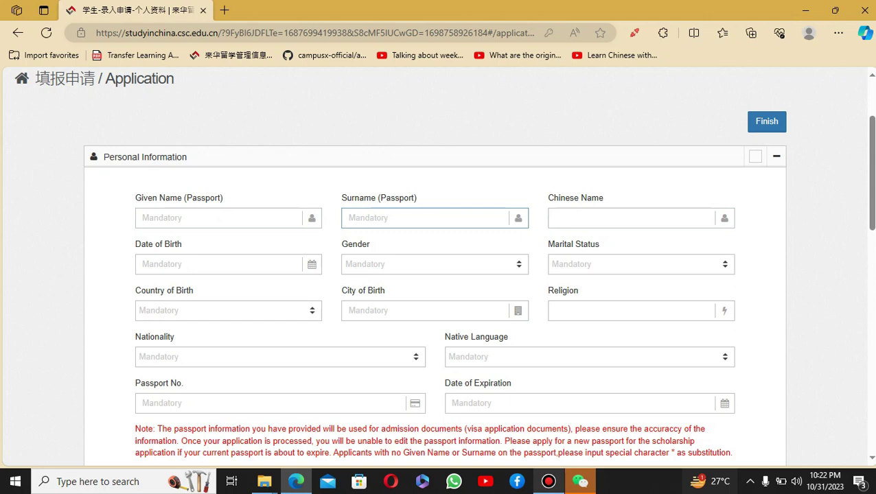
click(631, 217)
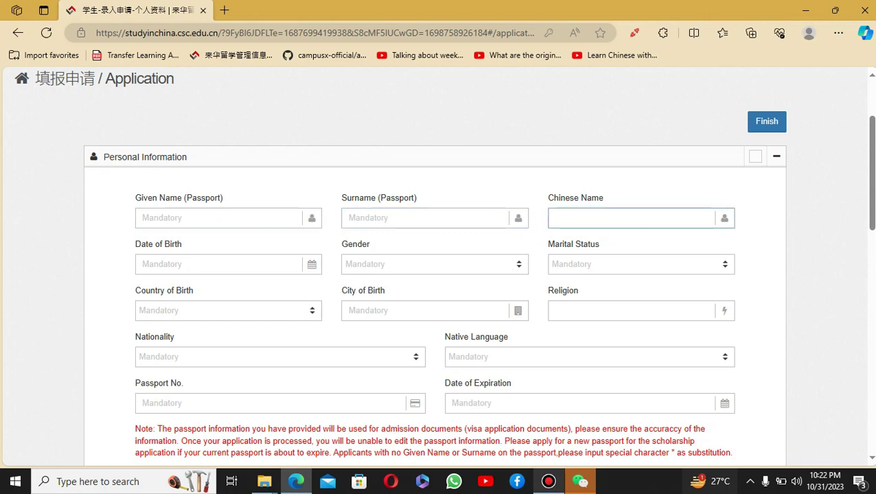
click(218, 264)
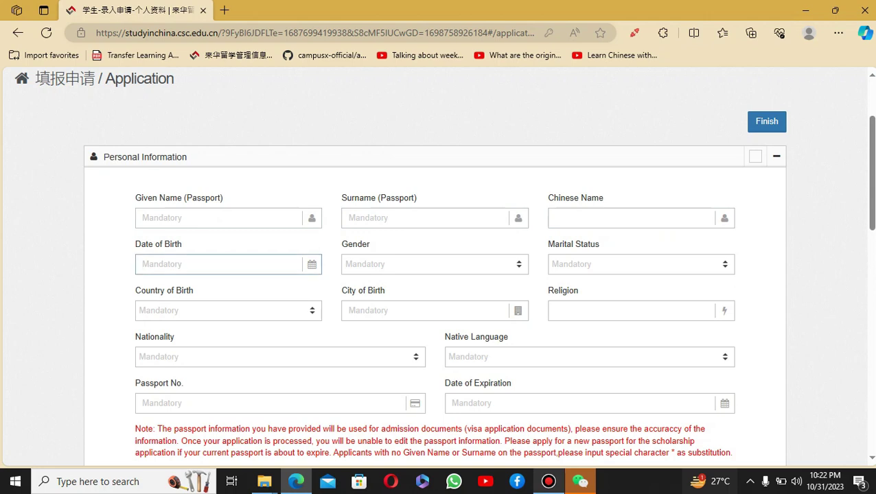
Set the gender to Male and the marital status to Single.
click(434, 264)
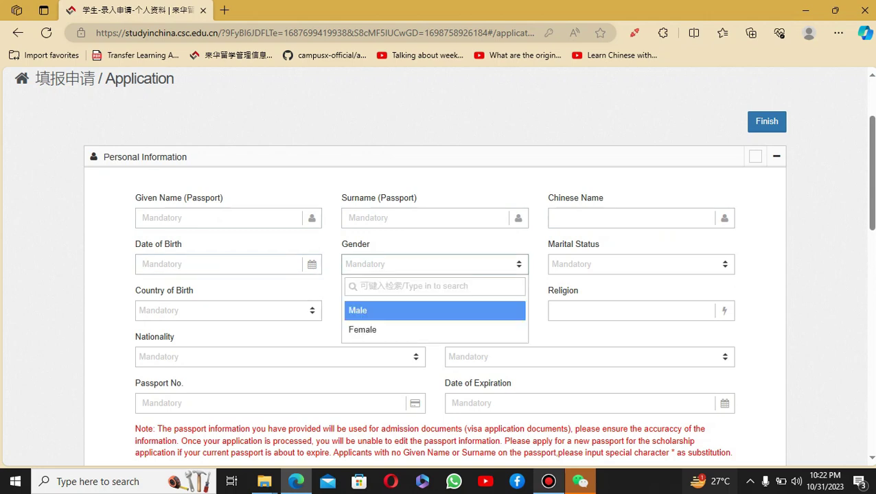
key(Escape)
click(641, 264)
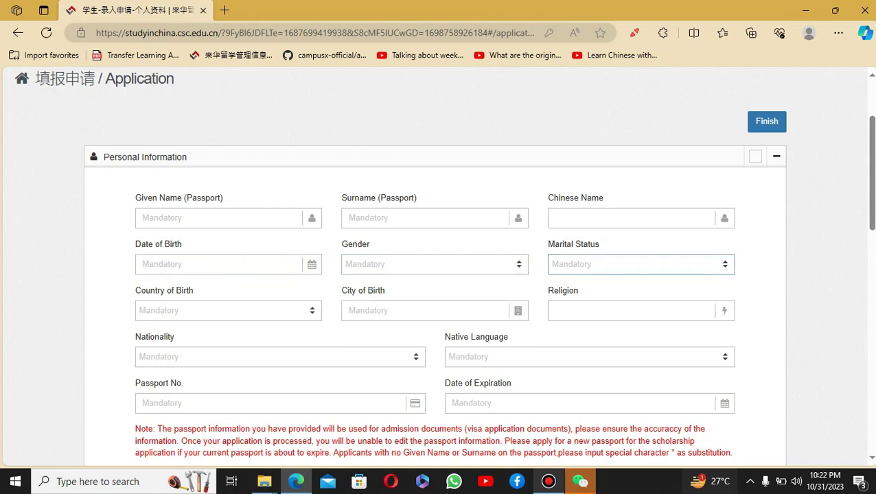
click(641, 264)
click(640, 330)
scroll(435, 267, down, 1)
click(435, 203)
click(435, 251)
Choose Pakistan as the country of birth, leaving the date of birth empty.
click(218, 203)
click(228, 251)
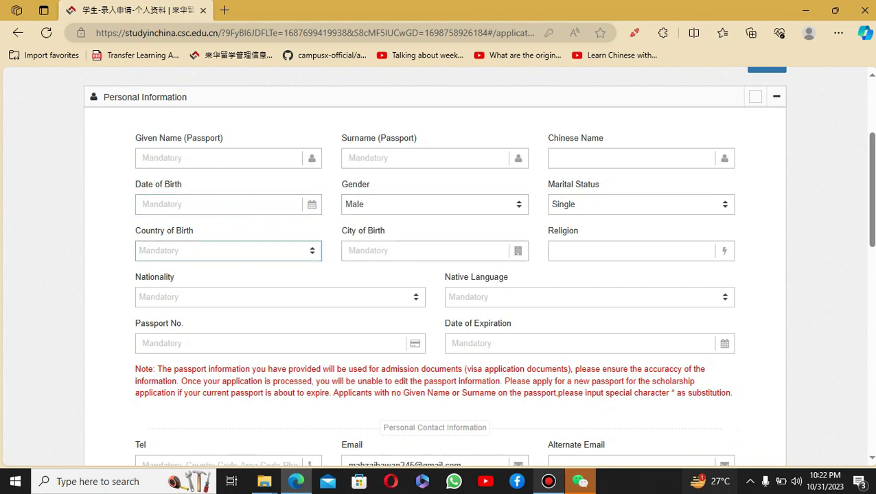
key(Down)
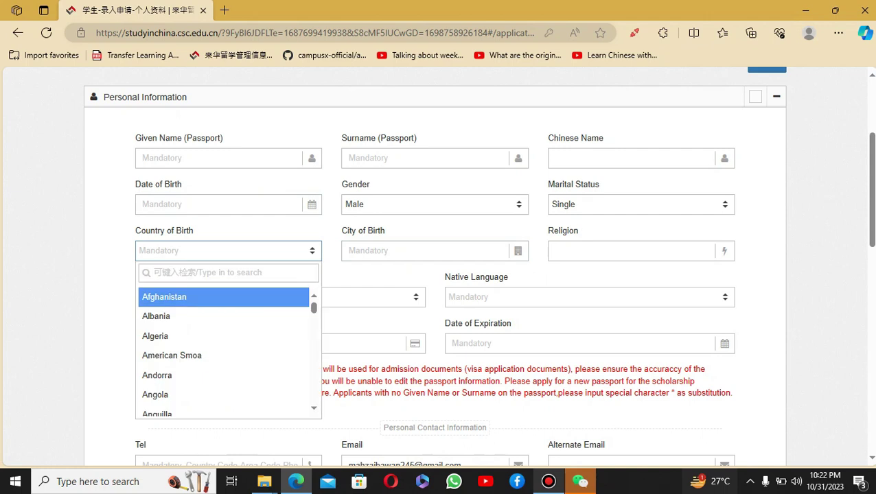
text(pak)
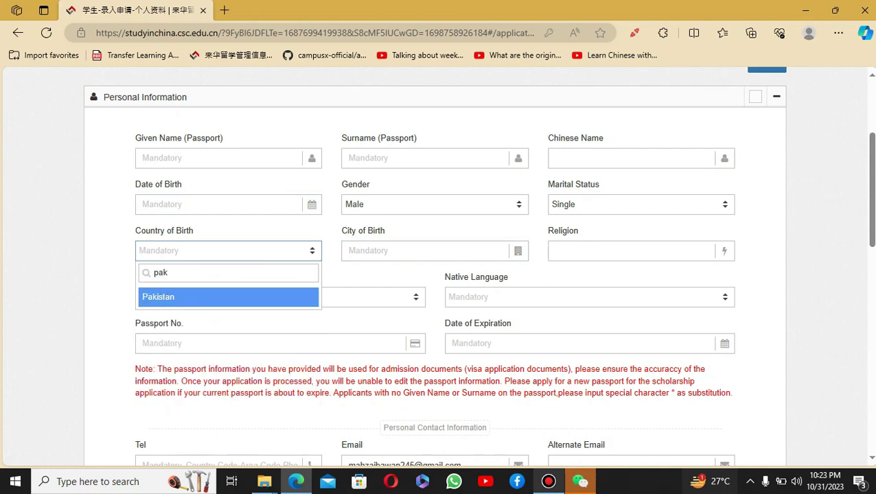
key(Return)
Enter xyz as the city of birth and Islam as the religion.
key(Tab)
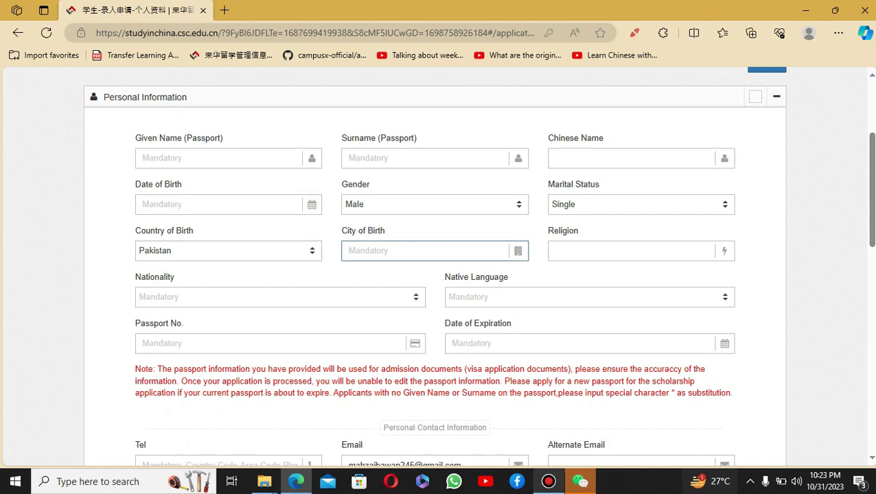
text(x)
key(BackSpace)
text(xyz)
key(Tab)
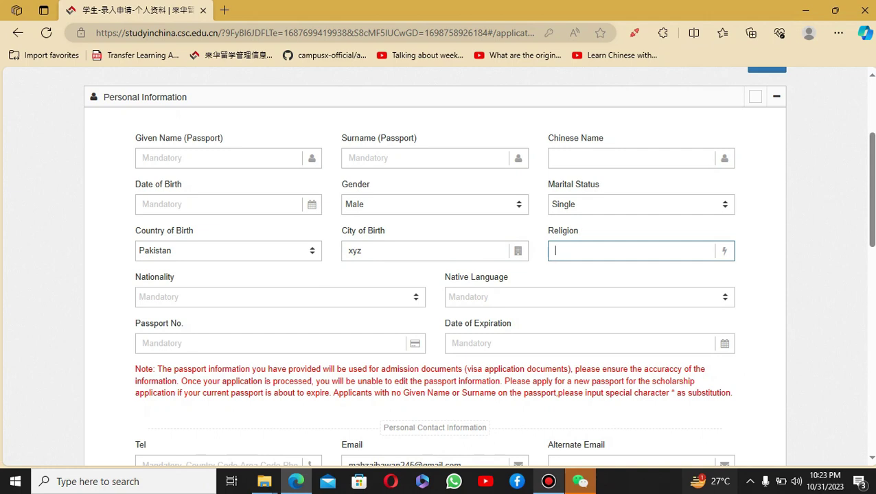
text(Islam)
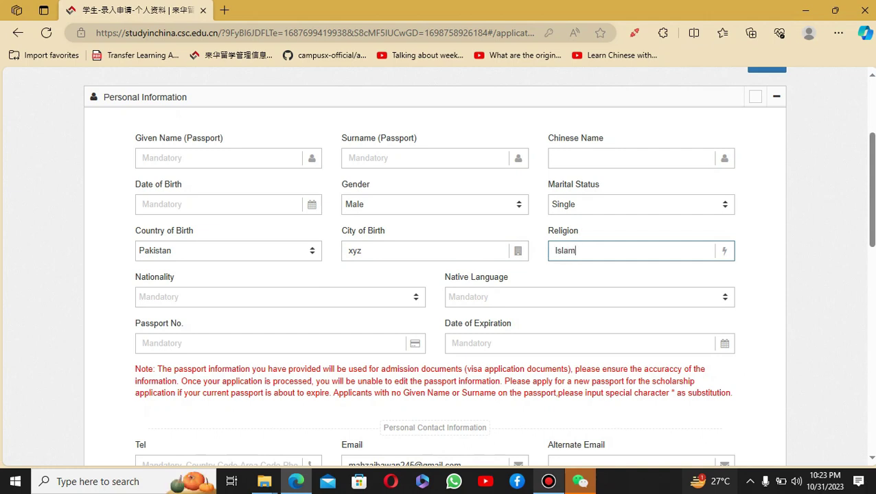
Set the nationality to Pakistan and the native language to Urdu.
click(280, 297)
text(pak)
key(Return)
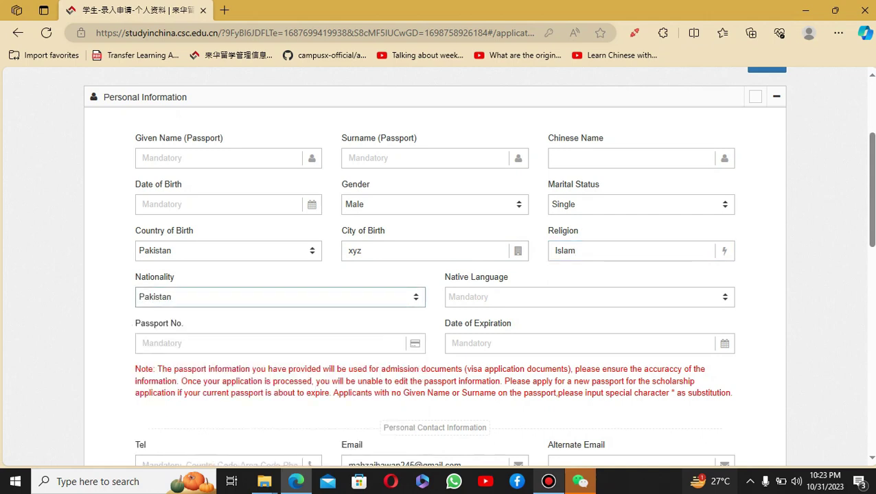
click(588, 296)
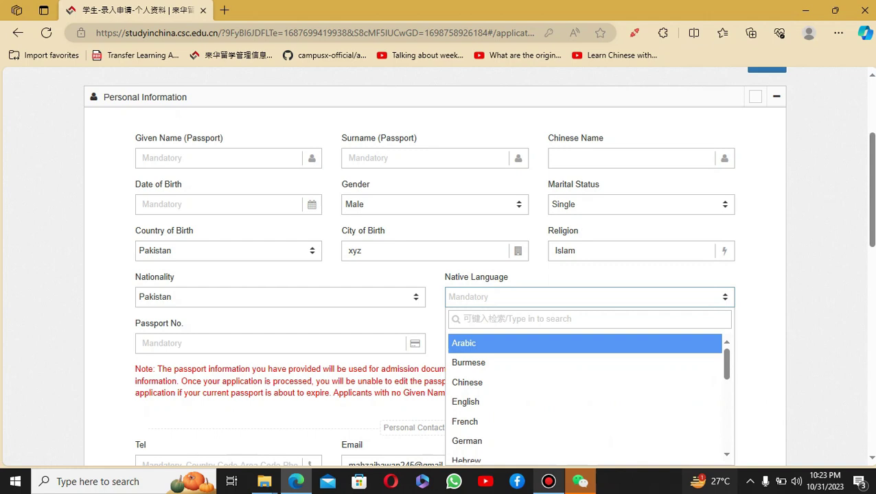
text(ur)
key(Down)
key(Return)
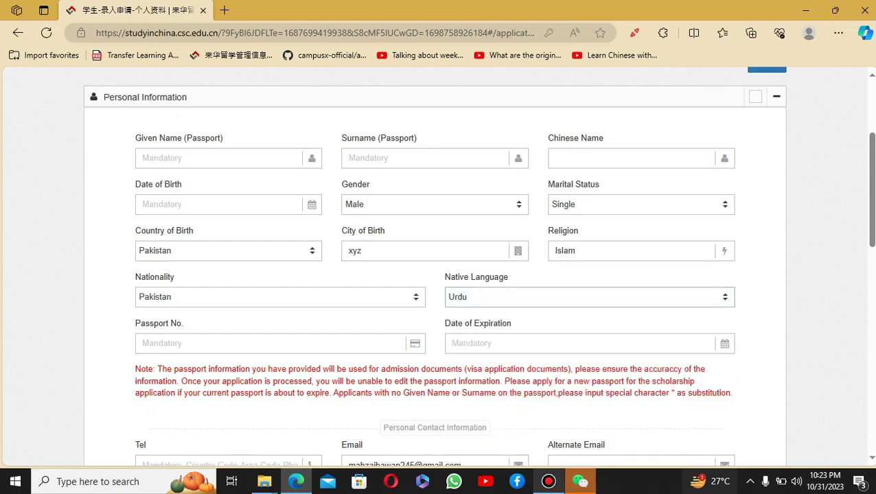
Read the note on passport information and check the Passport No. and Date of Expiration fields.
scroll(434, 268, down, 2)
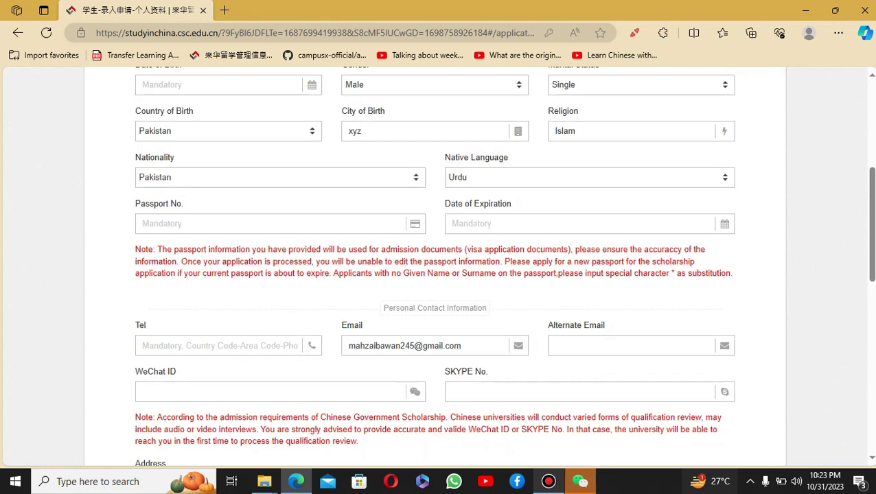
drag(158, 249, 176, 262)
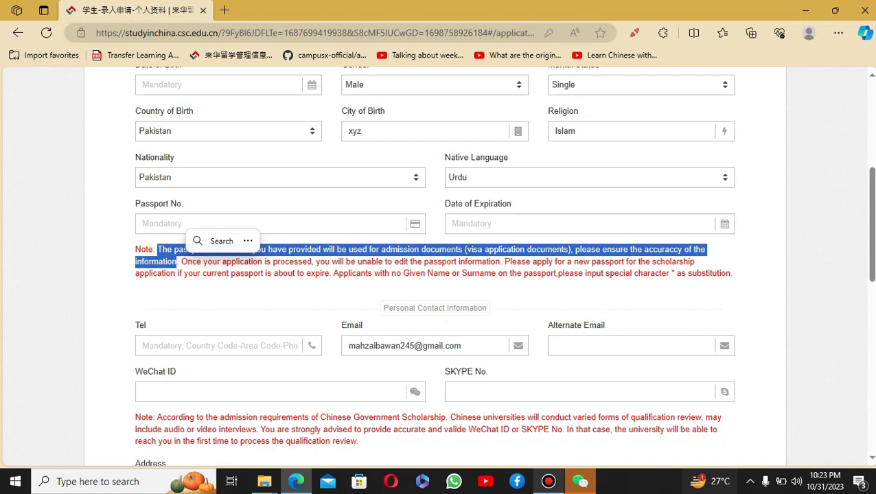
click(142, 224)
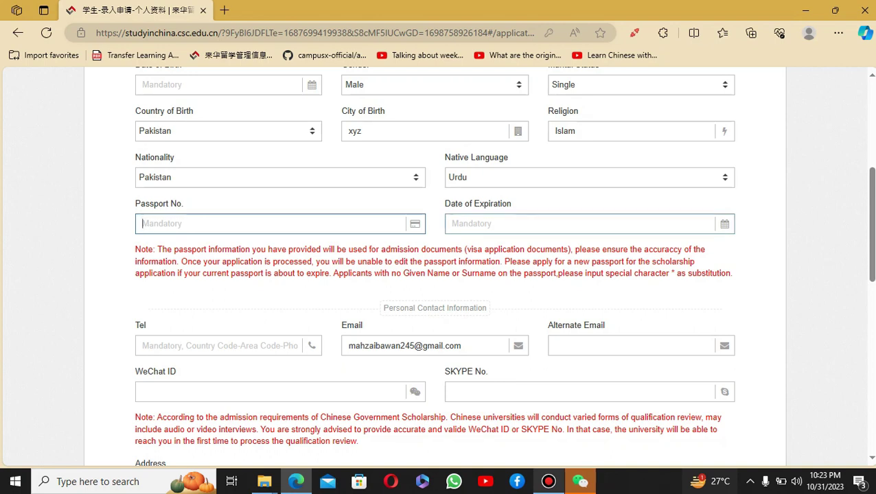
scroll(435, 261, up, 3)
scroll(435, 261, down, 3)
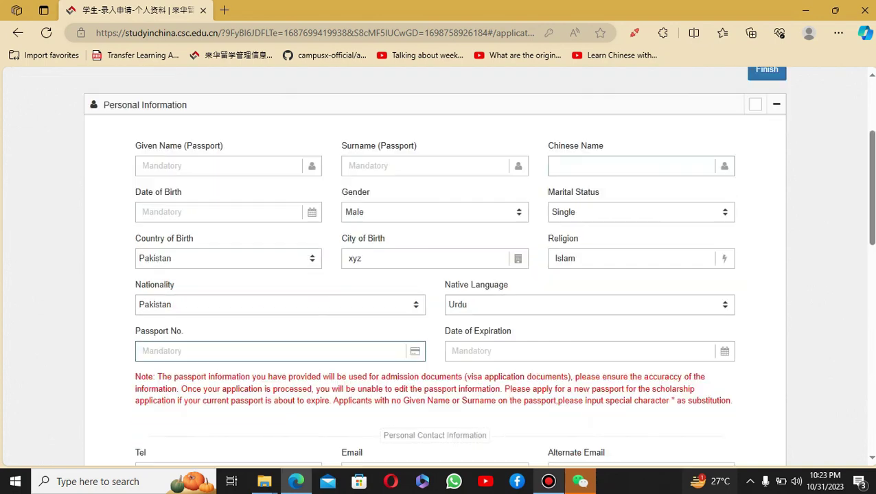
Examine the Tel, Email and Alternate Email fields under Personal Contact Information.
scroll(434, 261, down, 2)
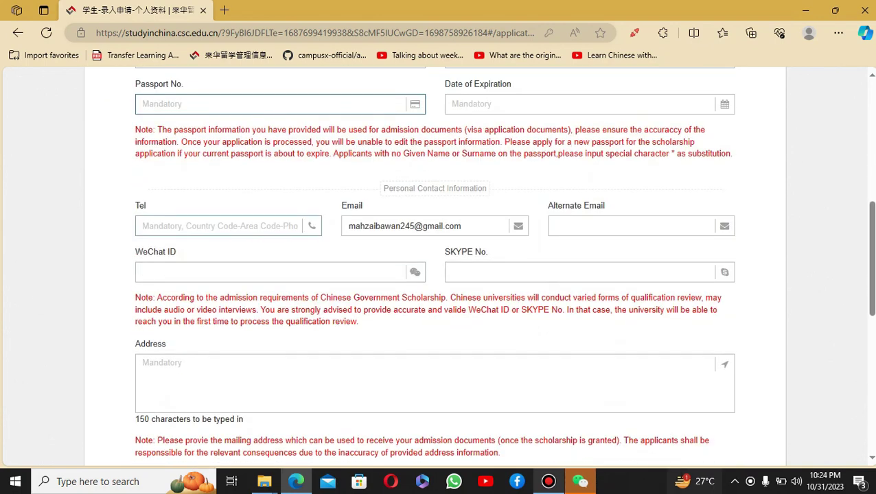
drag(382, 188, 486, 189)
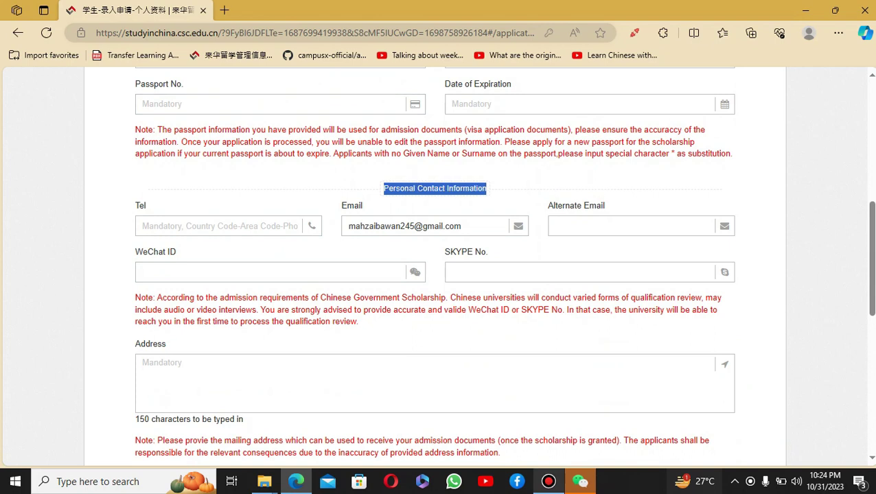
click(220, 226)
key(Tab)
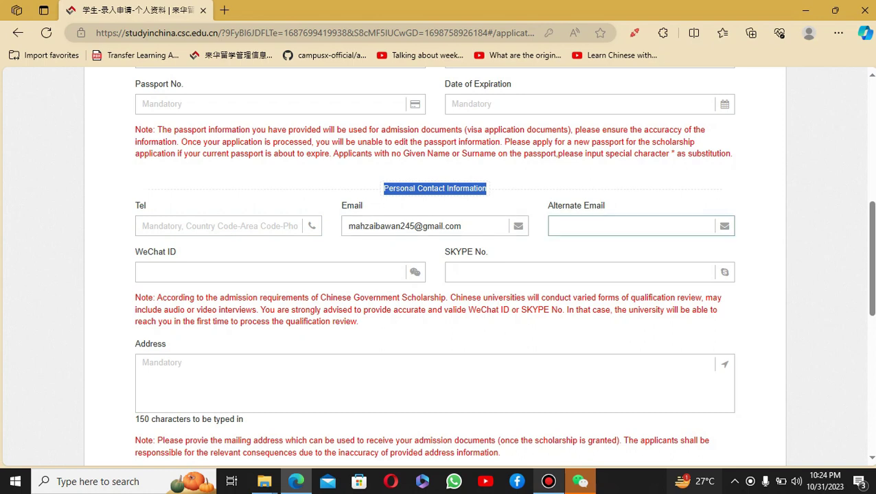
click(425, 226)
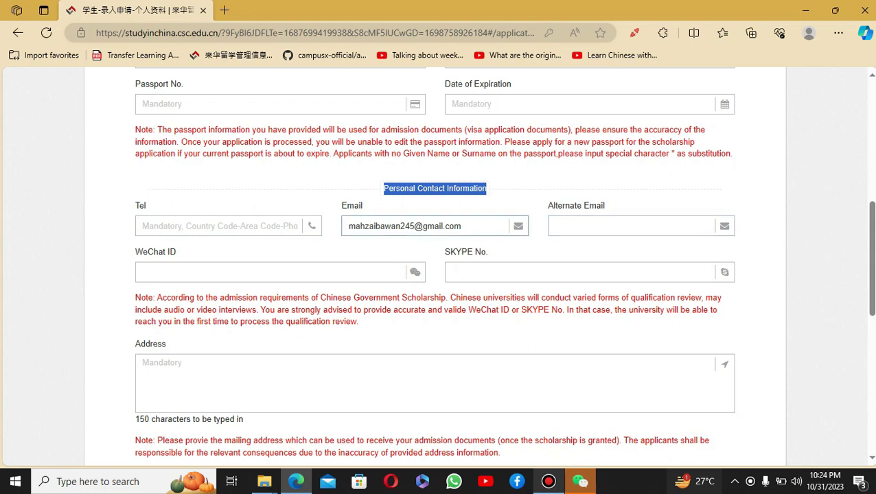
click(218, 226)
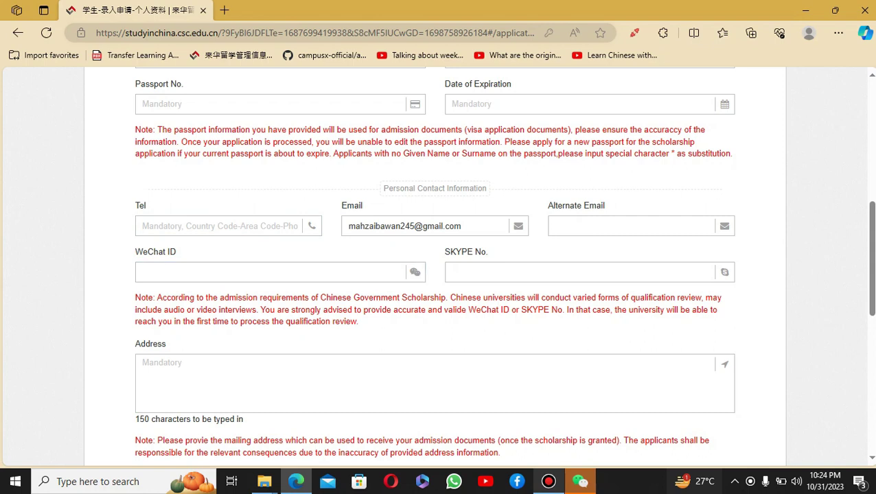
Read the notes on WeChat ID, SKYPE No. and mailing address, and check the applicant's Address field.
scroll(434, 267, down, 1)
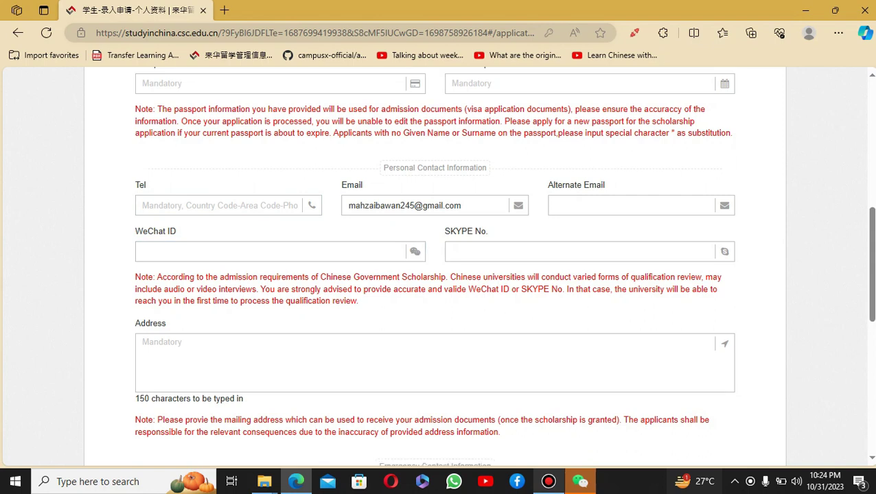
scroll(434, 267, down, 1)
click(143, 303)
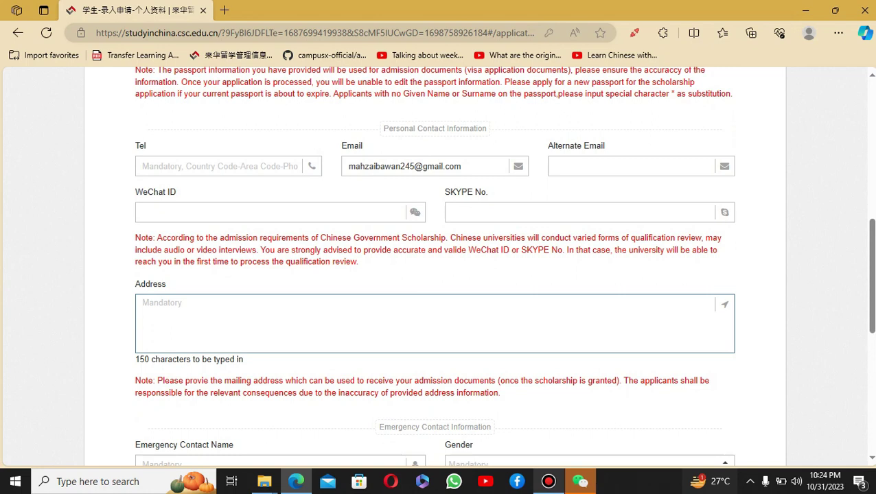
scroll(435, 275, down, 2)
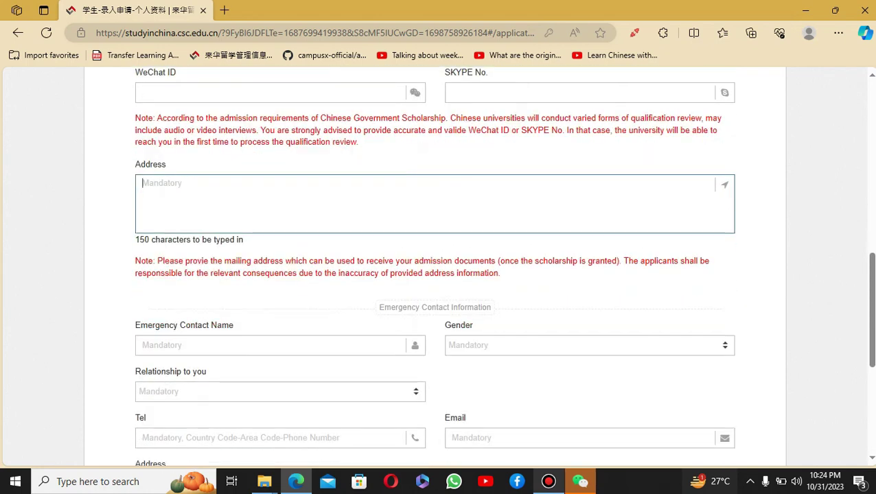
scroll(435, 274, up, 1)
scroll(434, 274, down, 2)
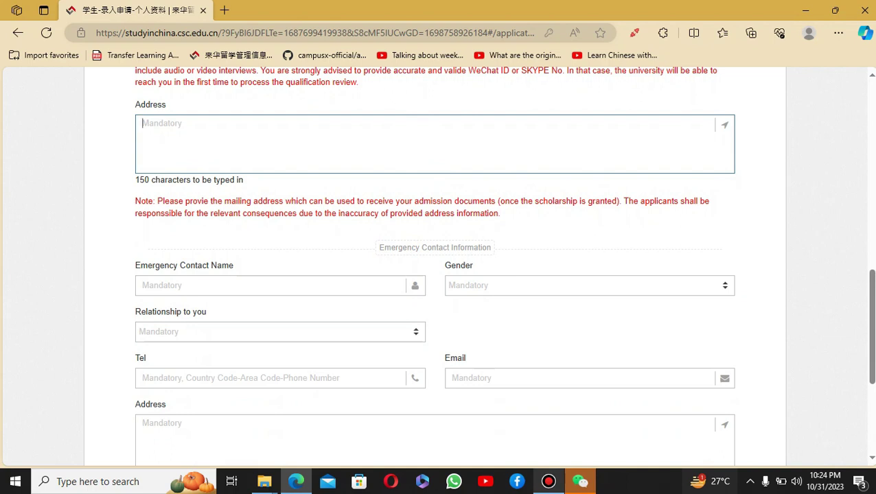
Check the Emergency Contact Name field and look through the Relationship to you and Gender options without choosing any.
click(143, 285)
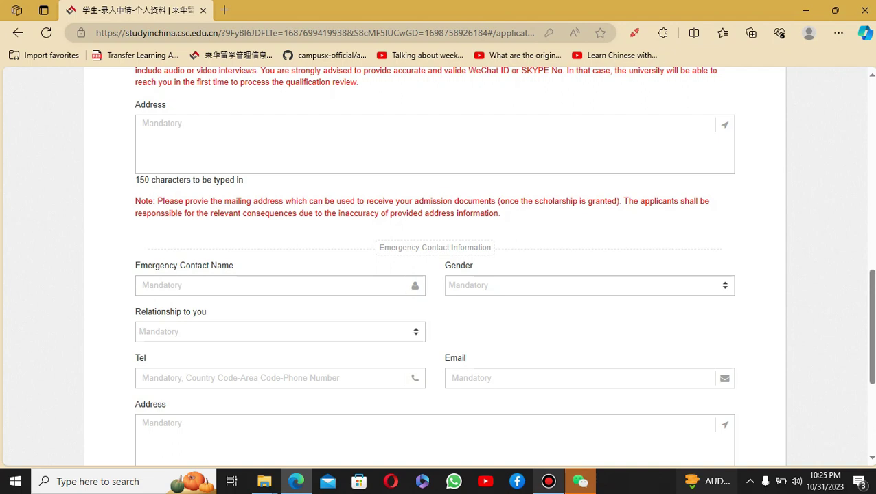
click(275, 332)
key(Up)
key(Up)
key(Down)
key(Down)
key(Up)
key(Up)
key(Up)
key(Up)
key(Up)
key(Down)
key(Down)
key(Down)
key(Down)
key(Up)
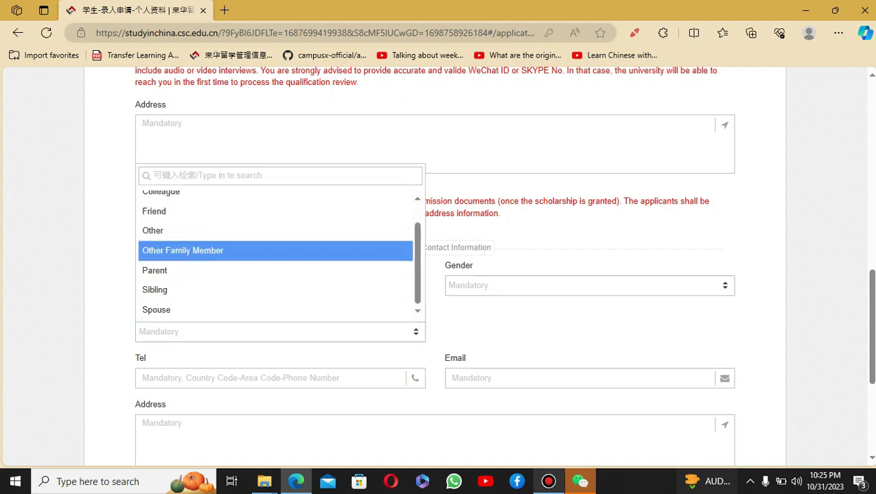
key(Down)
key(Down)
key(Down)
key(Escape)
click(589, 285)
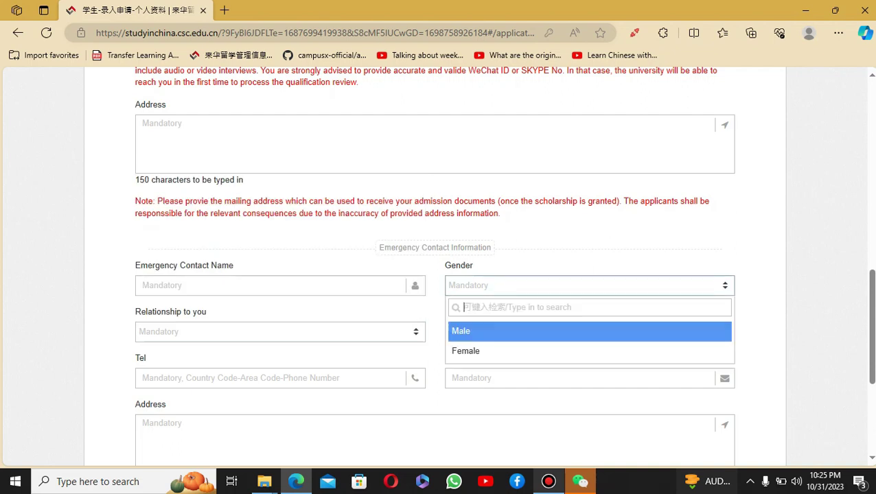
key(Escape)
Check the emergency contact's Tel, Email and Address fields, leaving them empty.
click(270, 285)
scroll(434, 267, down, 1)
key(Tab)
key(Tab)
key(Tab)
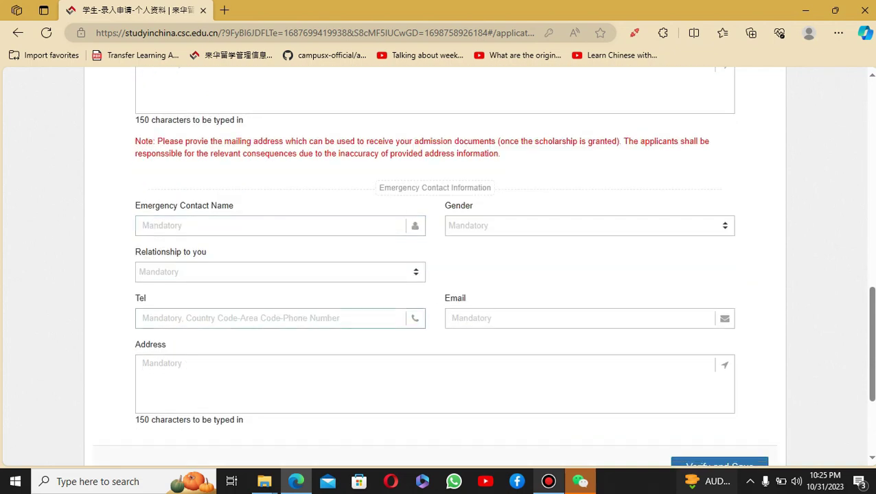
key(Tab)
key(Tab)
key(Tab)
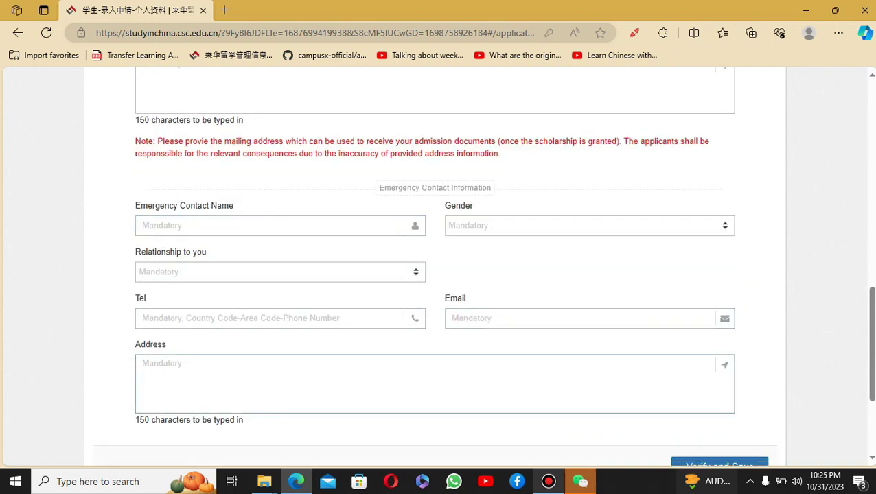
key(Tab)
click(143, 303)
scroll(434, 267, up, 1)
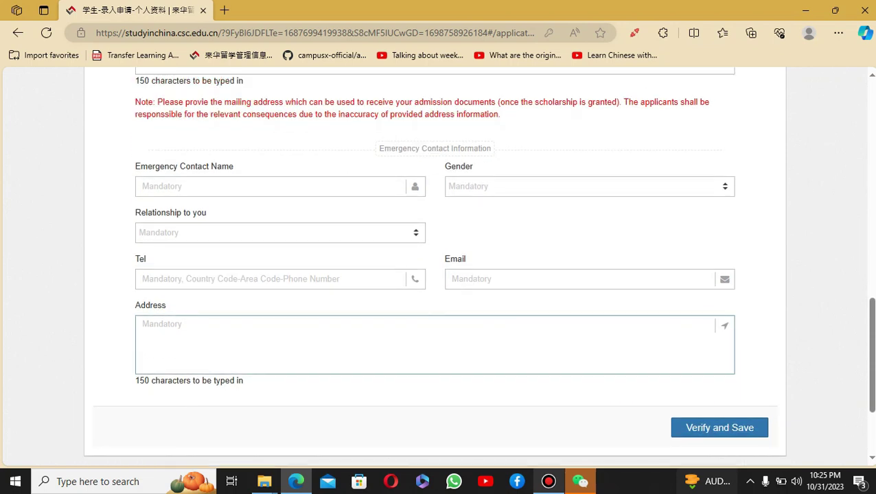
Review the whole Personal Information form, from the passport names to the emergency contact's address and the sections that follow.
scroll(434, 267, up, 15)
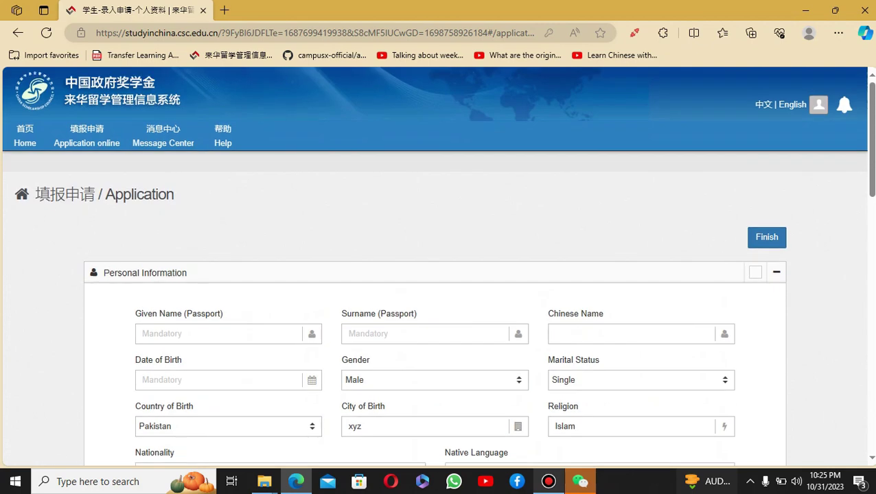
scroll(434, 266, down, 15)
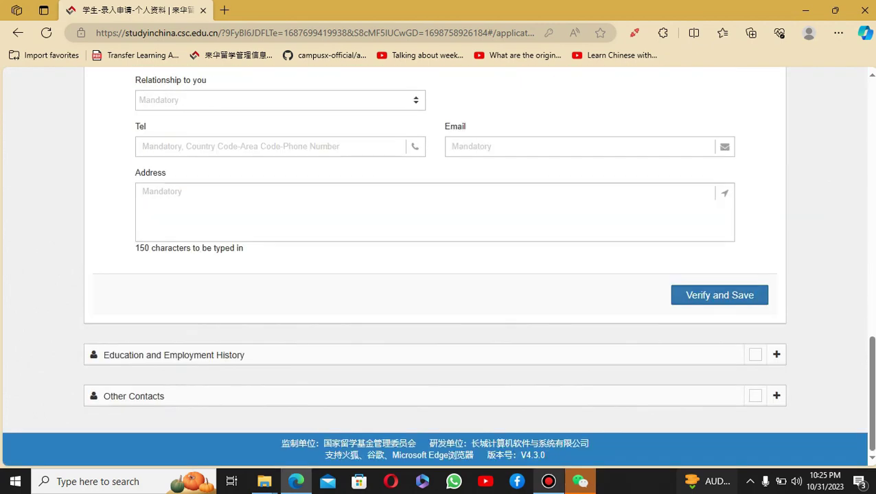
scroll(435, 266, up, 6)
scroll(434, 266, down, 6)
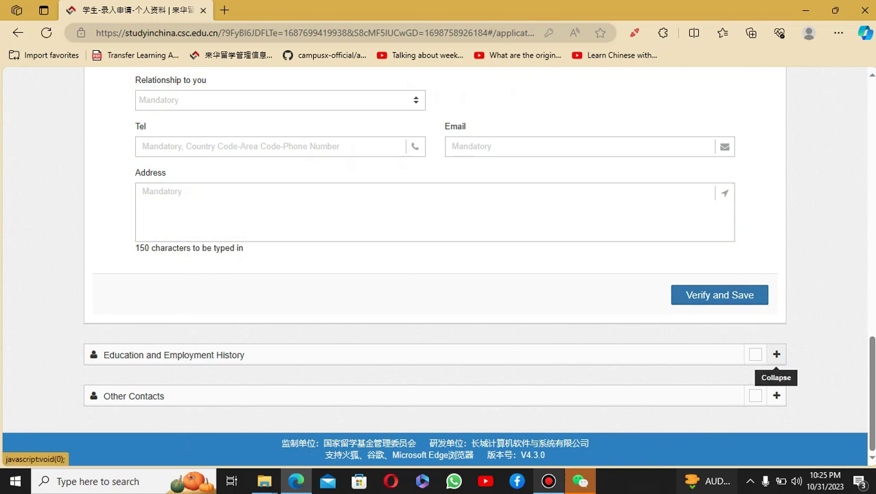
scroll(776, 357, up, 1)
scroll(437, 267, up, 10)
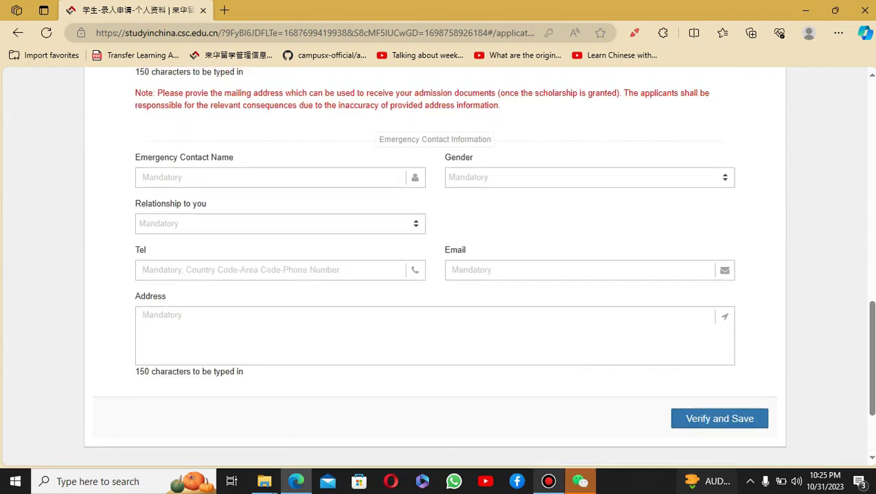
scroll(437, 266, up, 3)
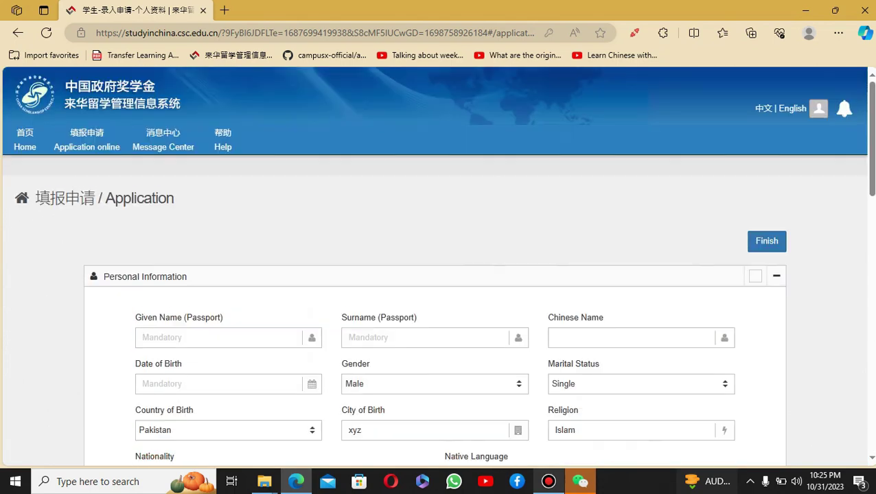
scroll(437, 266, down, 8)
scroll(437, 266, down, 8)
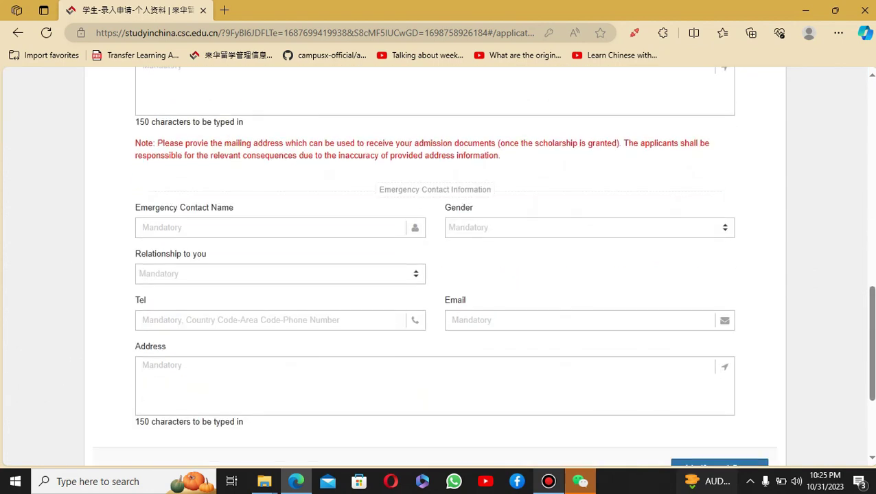
scroll(437, 266, up, 15)
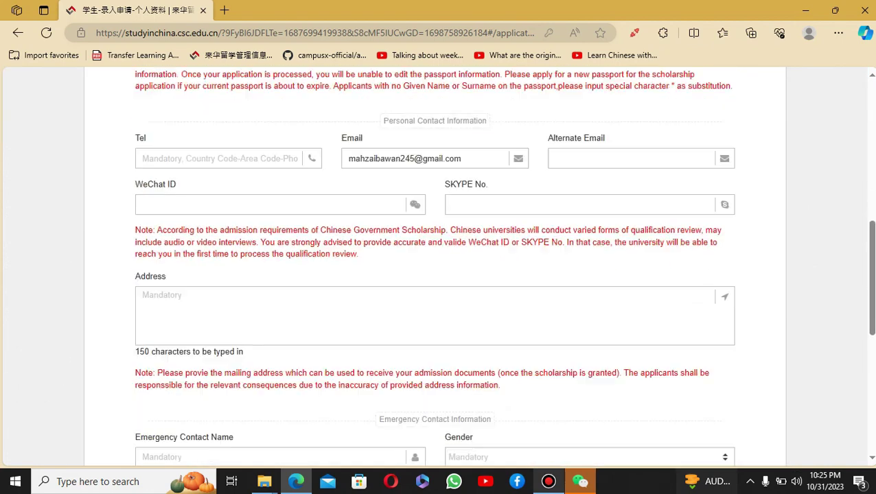
click(426, 310)
scroll(438, 266, down, 3)
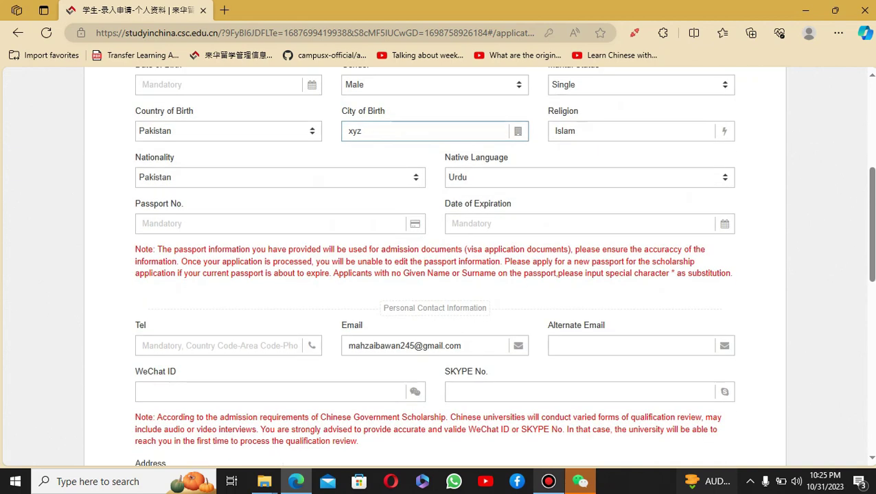
scroll(437, 267, down, 4)
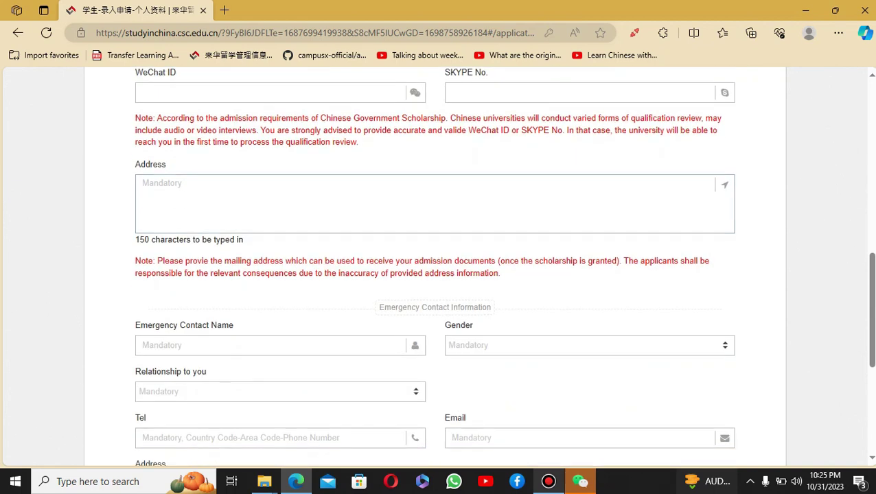
scroll(522, 295, down, 3)
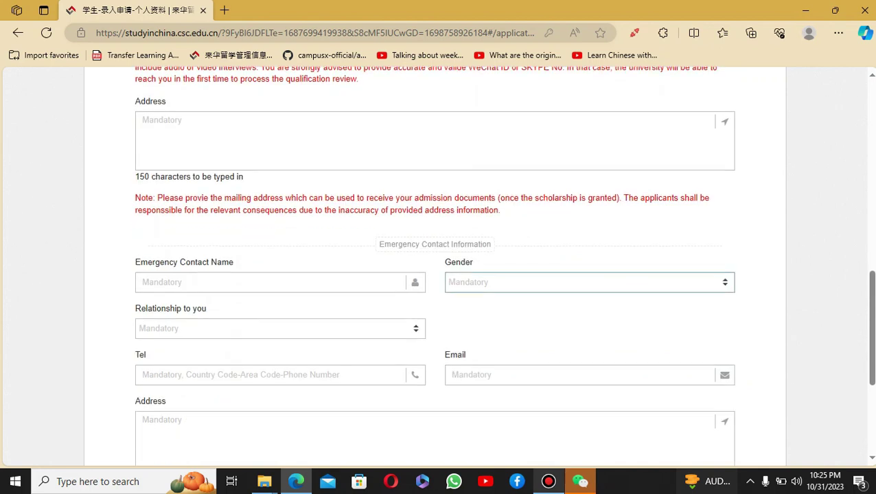
scroll(437, 266, down, 2)
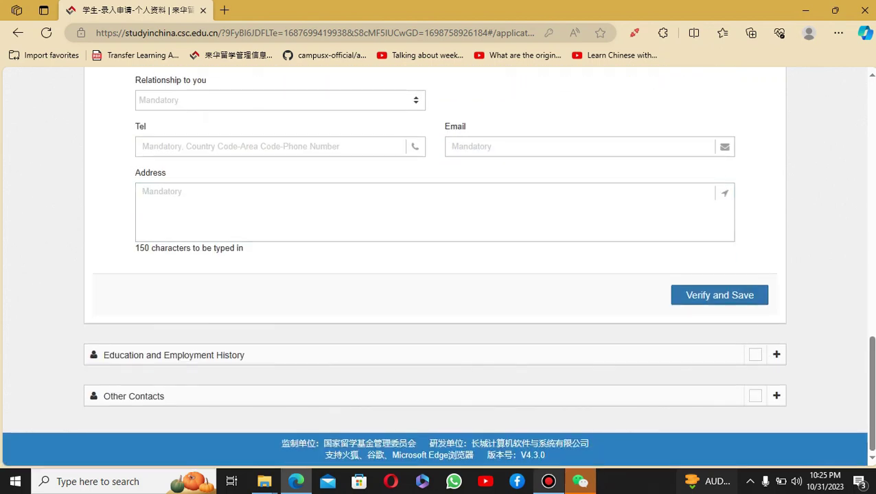
Expand the Education and Employment History section and submit the Personal Information section for verification and saving.
click(776, 355)
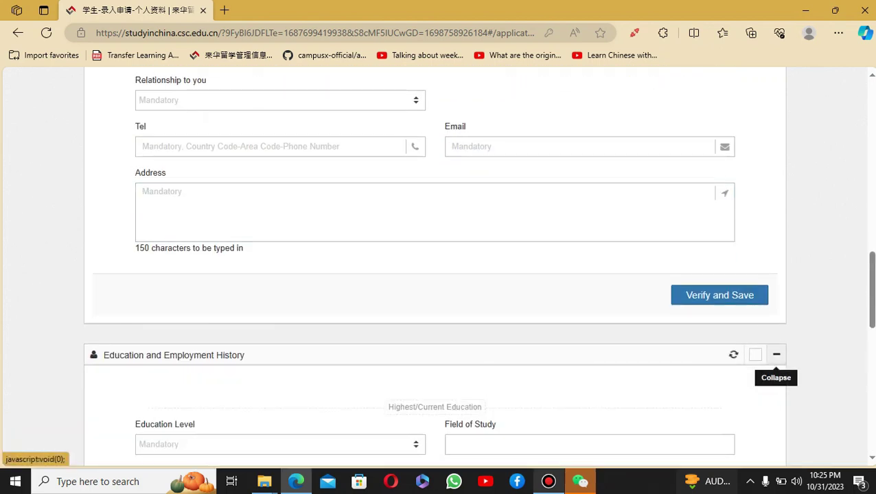
scroll(776, 354, down, 2)
click(777, 235)
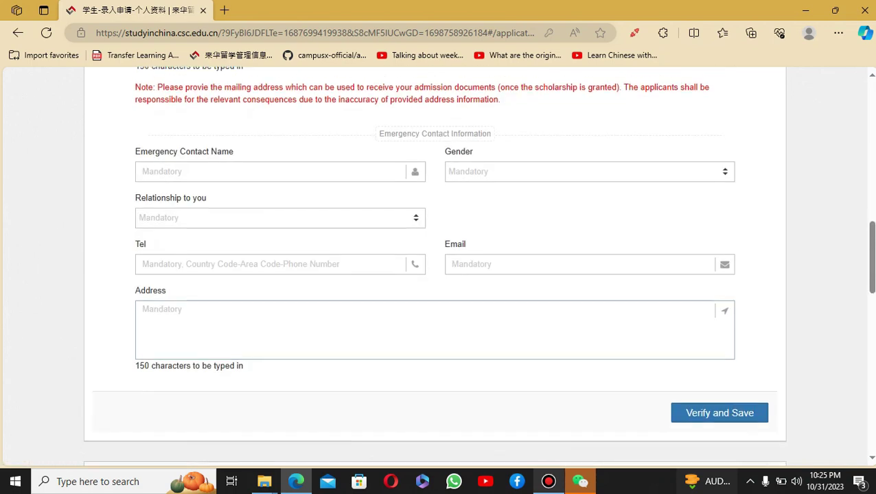
scroll(776, 354, down, 2)
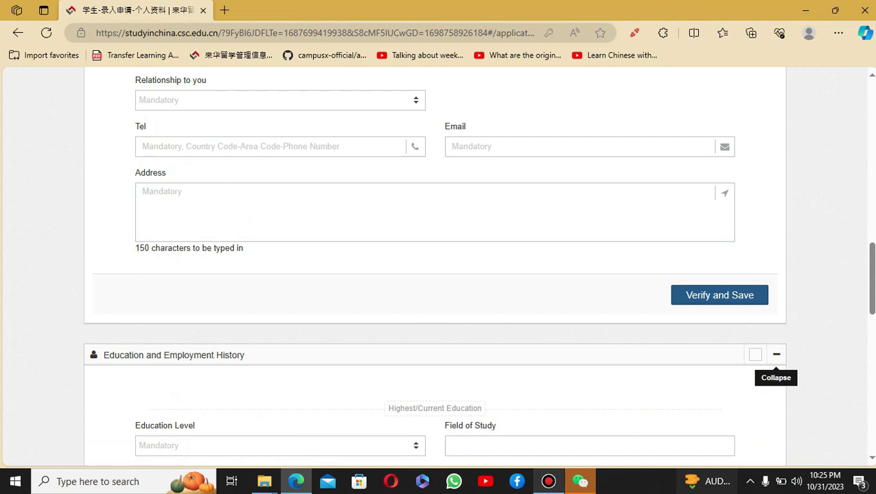
click(719, 295)
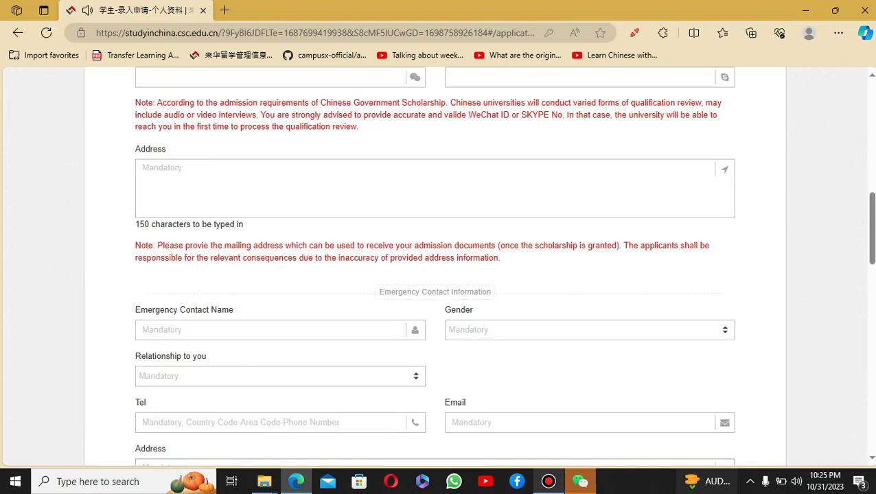
Set the Highest/Current Education level to Bachelor's Degree and move to its Field of Study.
scroll(434, 266, down, 10)
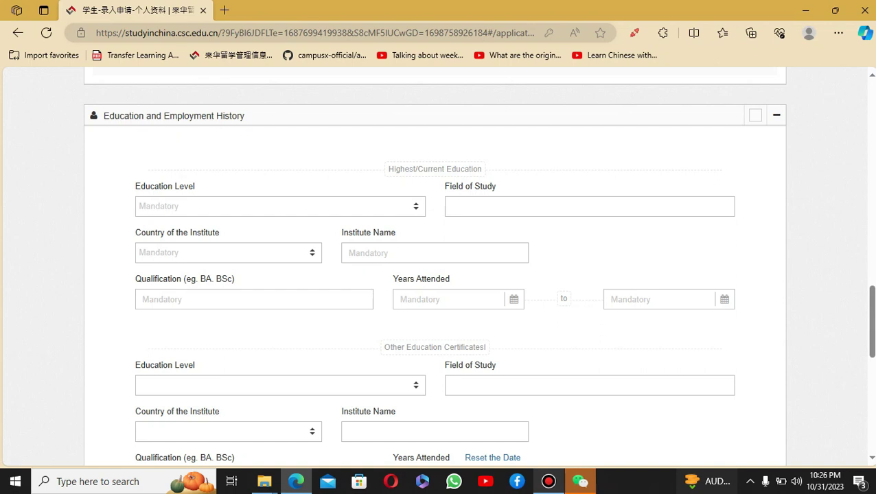
click(180, 207)
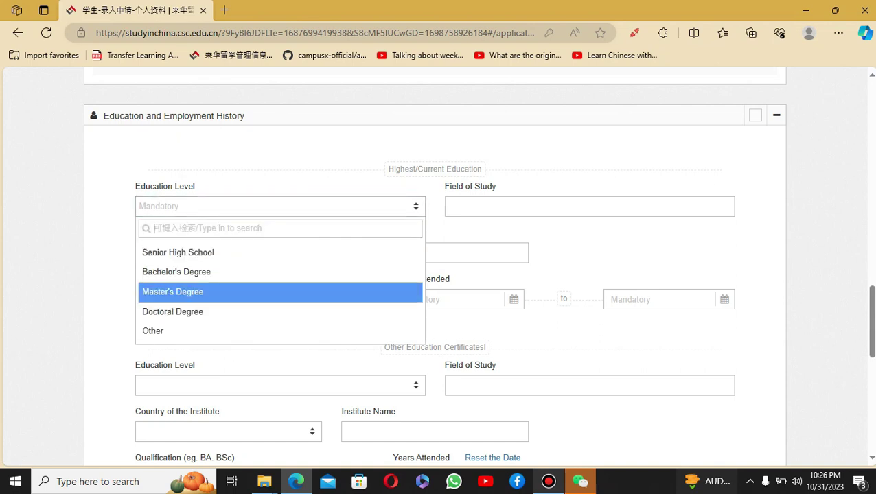
key(Up)
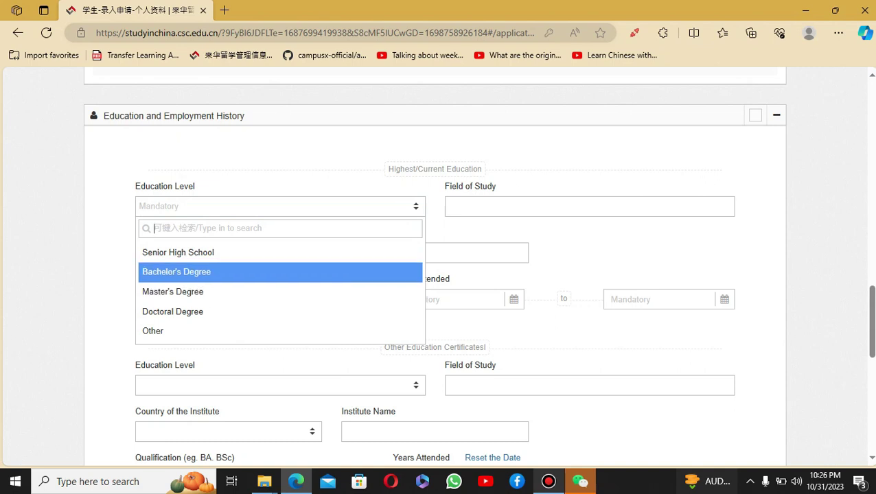
key(Return)
click(589, 206)
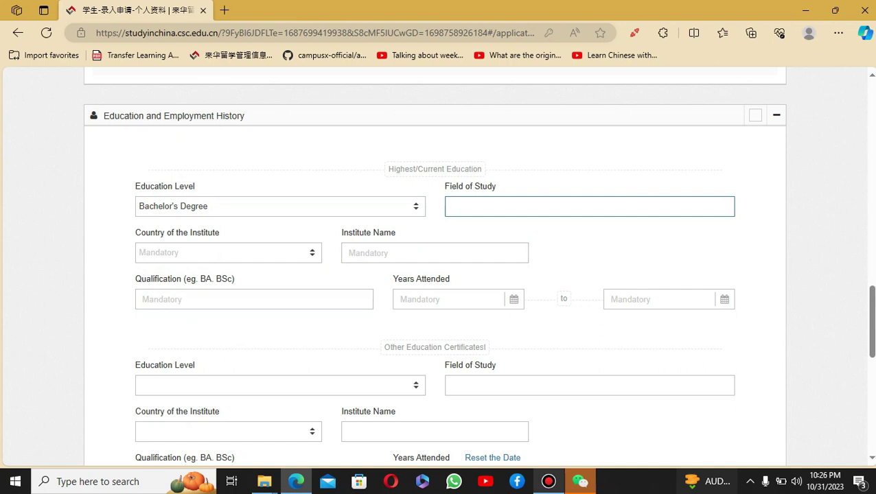
Select Pakistan as the Country of the Institute for the highest education and move to its Qualification field.
click(227, 252)
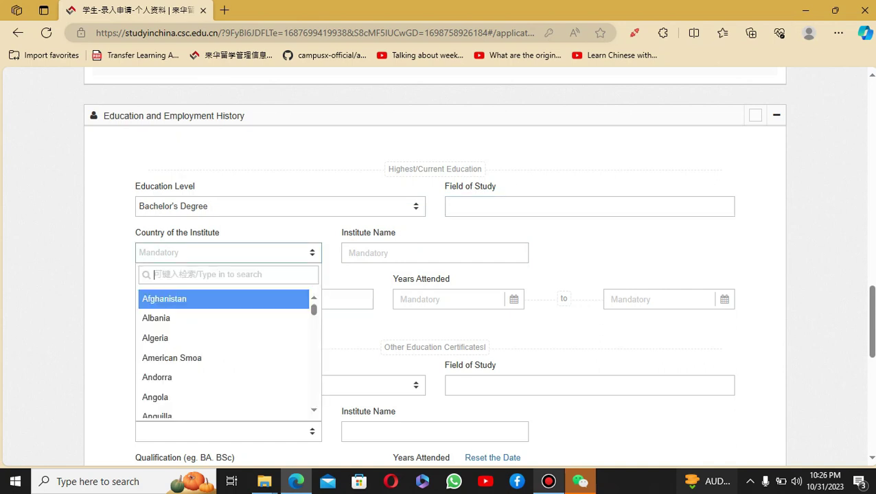
click(589, 206)
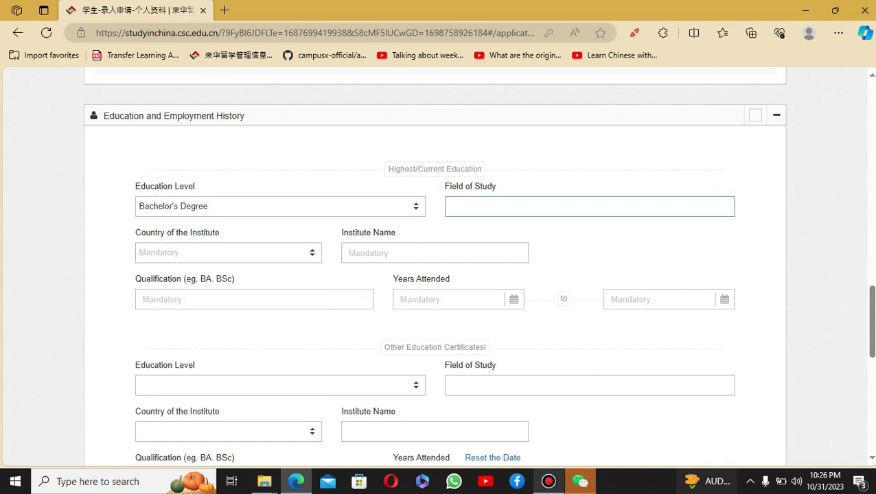
key(Tab)
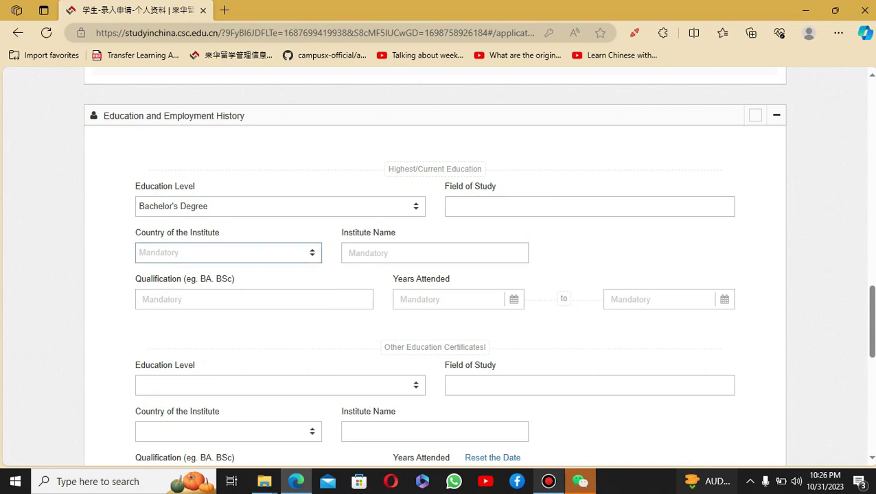
key(Return)
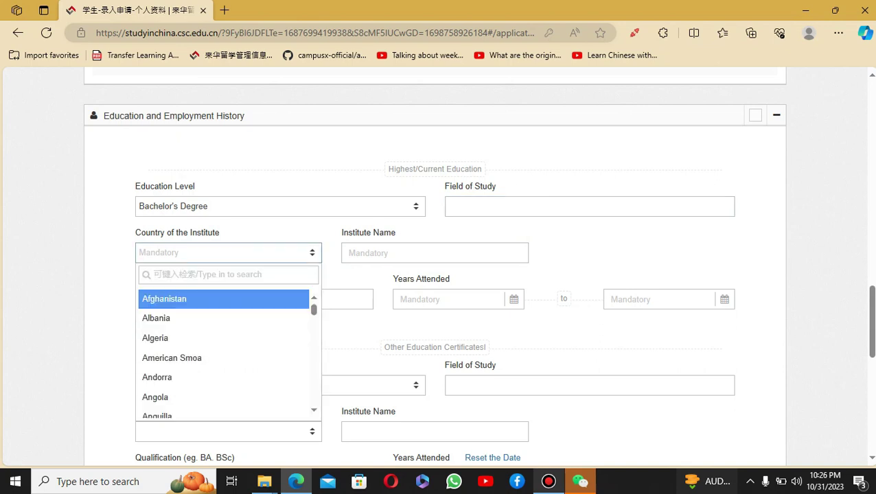
text(Pak)
key(Return)
key(Tab)
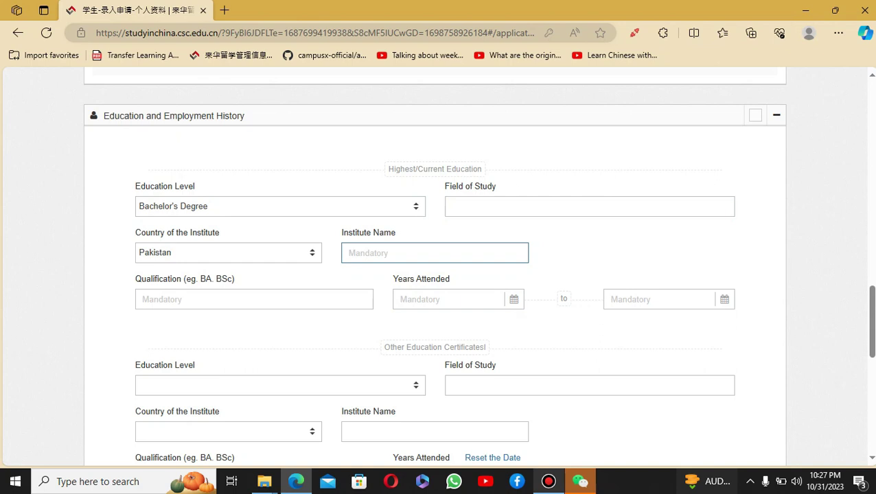
click(143, 299)
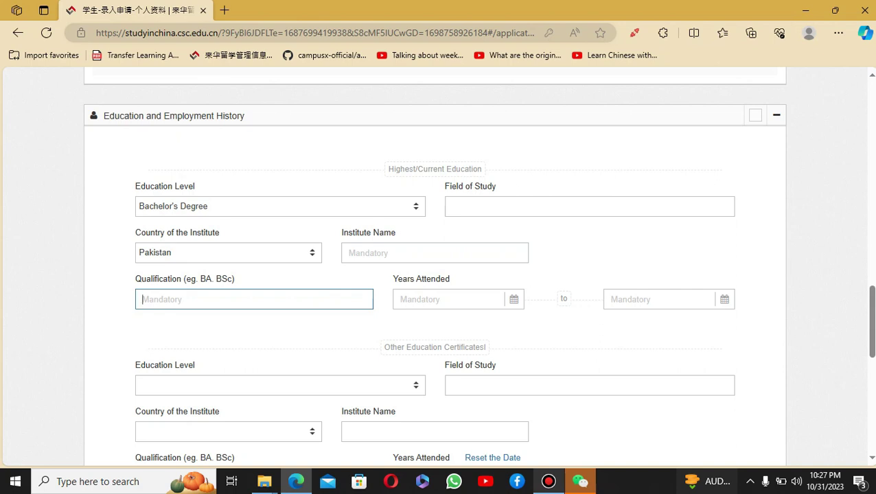
text(Bachelors)
key(BackSpace)
key(BackSpace)
key(BackSpace)
key(BackSpace)
key(BackSpace)
key(BackSpace)
key(BackSpace)
key(BackSpace)
key(BackSpace)
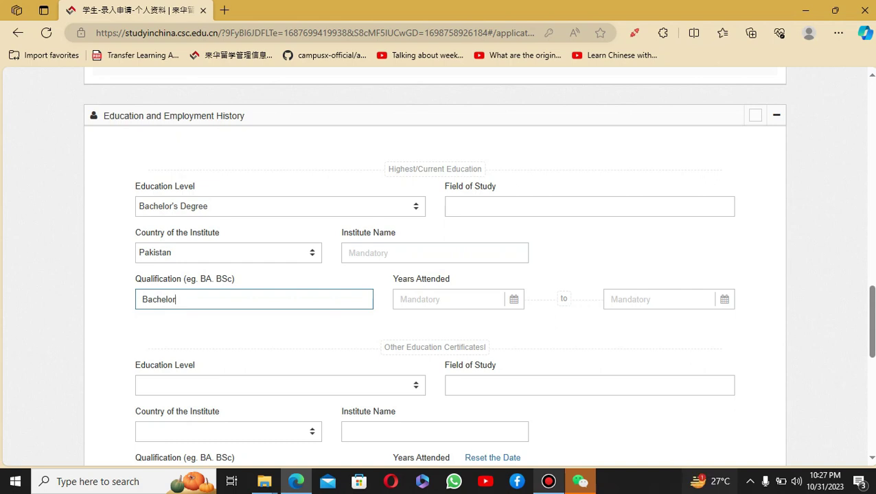
text(Masters)
key(BackSpace)
key(ctrl+BackSpace)
Enter "M.Sc (16 Years)" as the qualification for the highest education.
text(M )
text(.Sc ()
text(17)
text(6 years)
key(BackSpace)
key(BackSpace)
key(BackSpace)
key(BackSpace)
key(BackSpace)
key(BackSpace)
key(BackSpace)
key(BackSpace)
text(years)
key(BackSpace)
key(BackSpace)
key(BackSpace)
key(BackSpace)
key(BackSpace)
text(6 Years))
Check the entry and completion date fields under Years Attended for the highest education without picking any date.
key(Tab)
key(Tab)
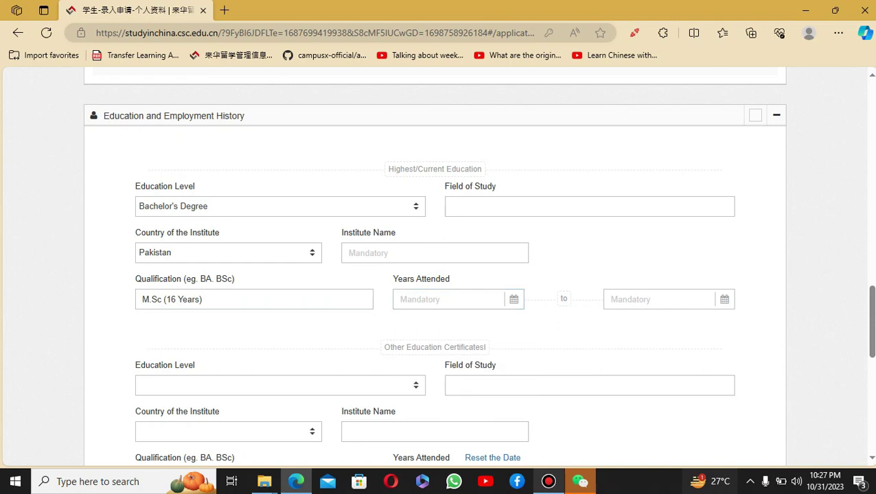
key(Tab)
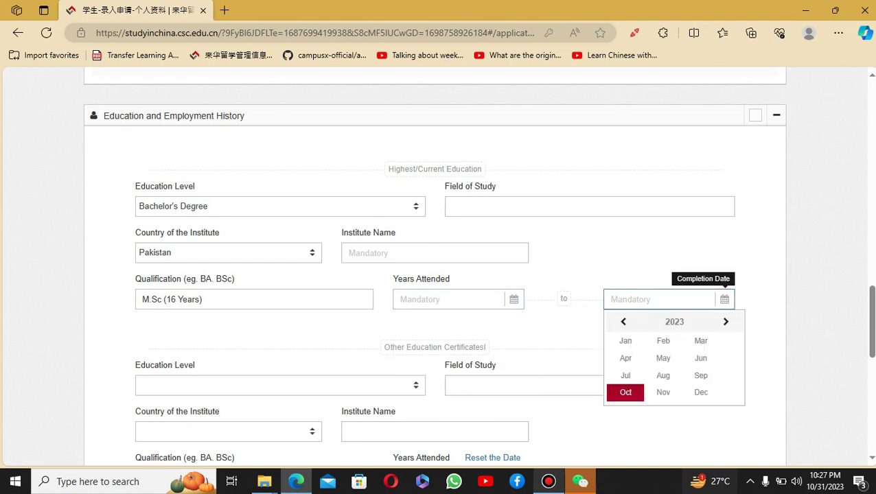
key(Escape)
key(shift+Tab)
key(Tab)
key(Tab)
Review the fields of both Other Education Certificates sections against the highest education entry, leaving them empty.
scroll(440, 274, down, 3)
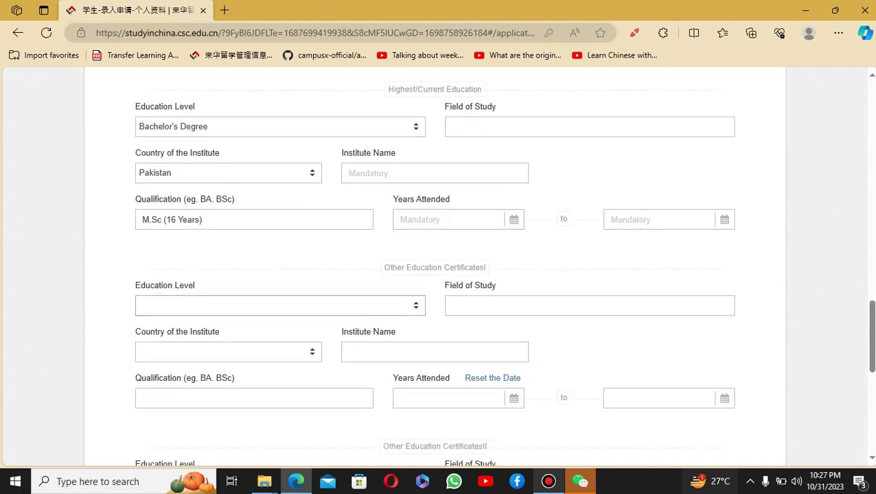
scroll(439, 275, down, 2)
scroll(439, 274, up, 2)
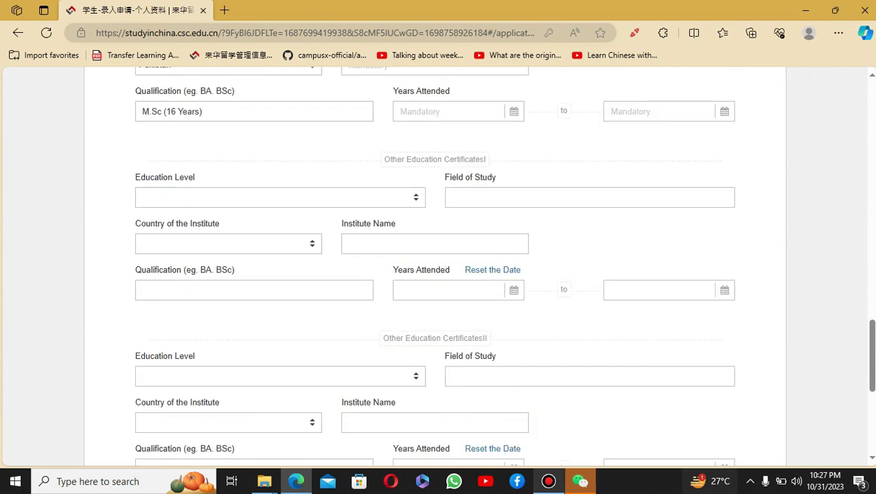
key(Tab)
key(Tab)
key(Tab)
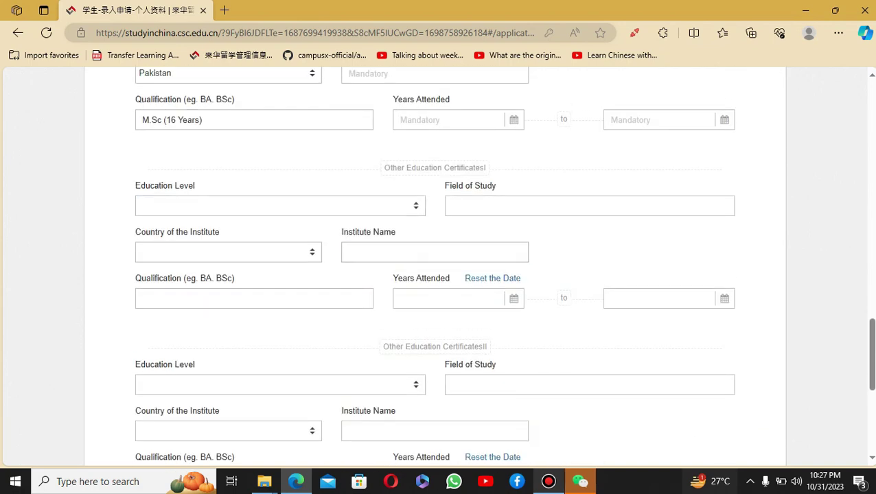
click(228, 73)
click(280, 206)
scroll(439, 268, down, 1)
scroll(439, 267, up, 2)
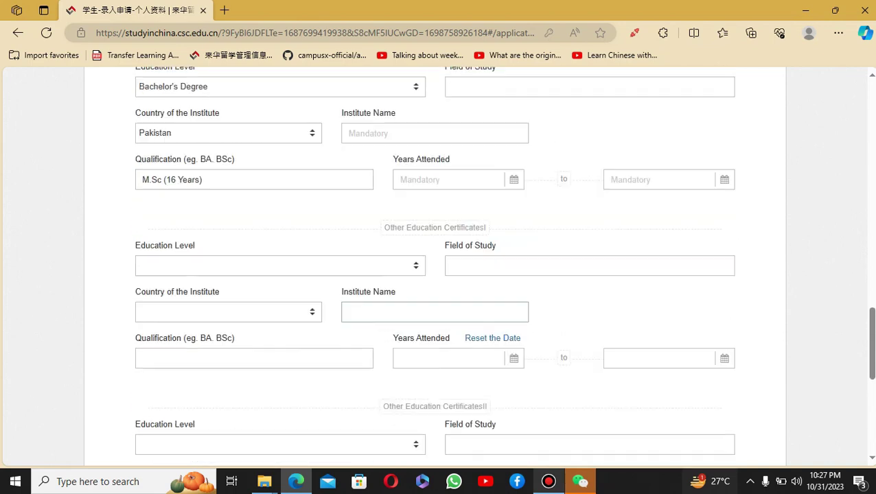
scroll(439, 267, up, 1)
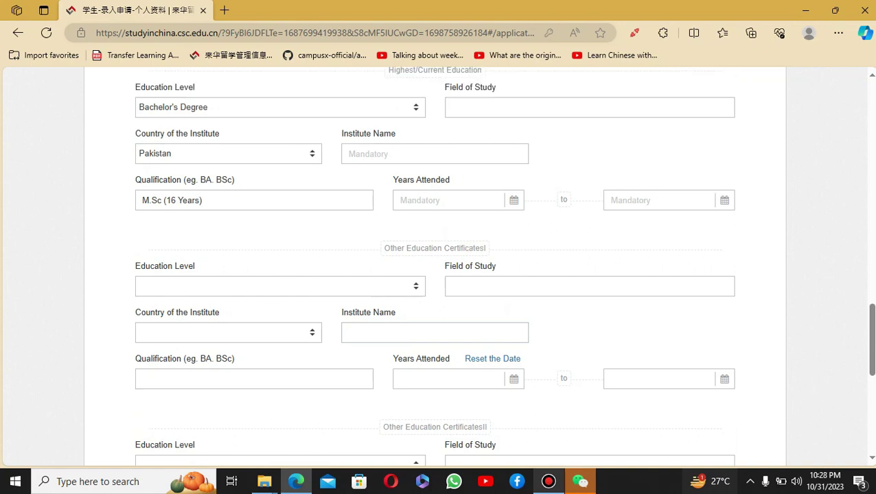
scroll(440, 268, up, 2)
scroll(439, 267, down, 2)
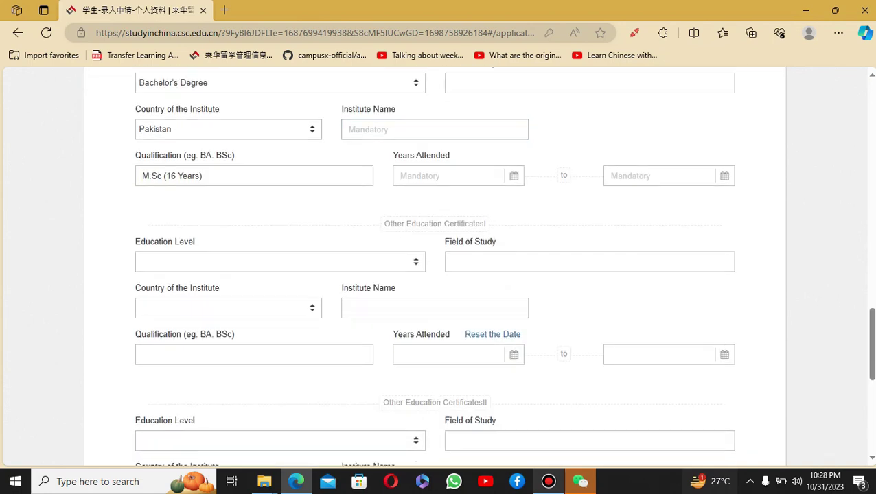
scroll(439, 268, down, 1)
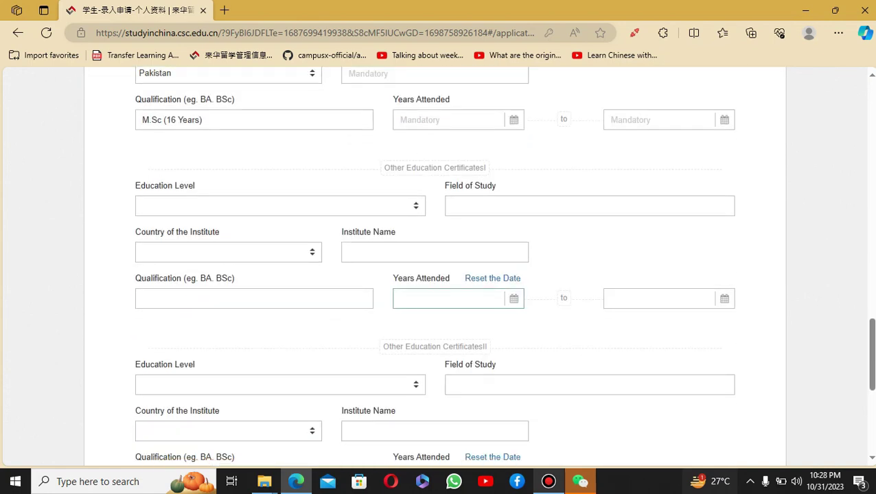
click(228, 252)
click(228, 252)
click(434, 252)
scroll(439, 268, down, 1)
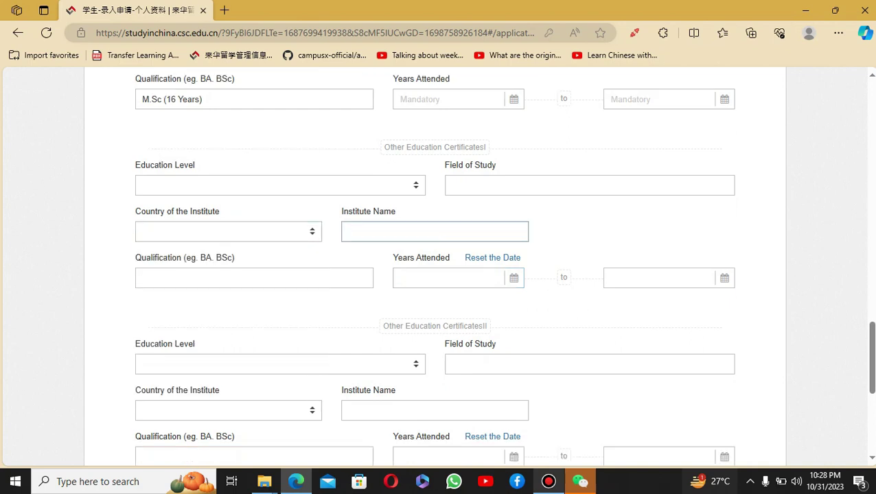
scroll(439, 268, down, 4)
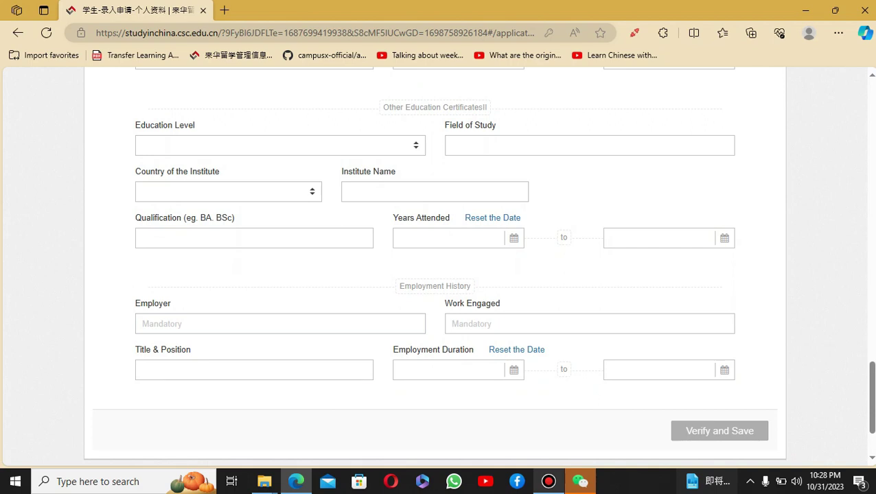
Enter "Student" as the Employer in the Employment History.
click(142, 324)
click(452, 324)
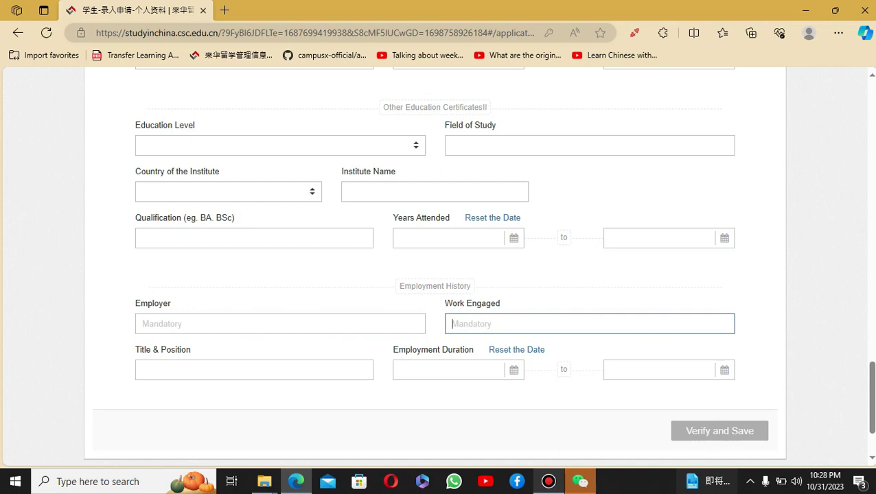
click(280, 323)
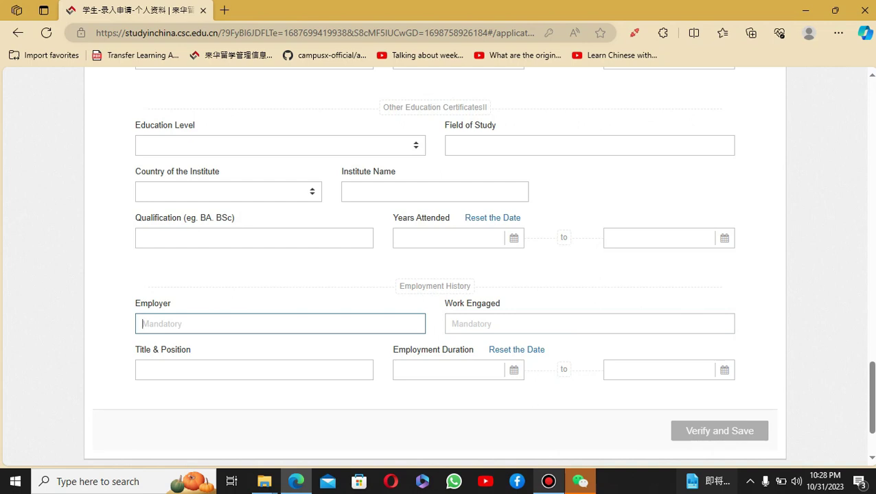
text(Stu)
text(denfr)
text(t)
click(452, 323)
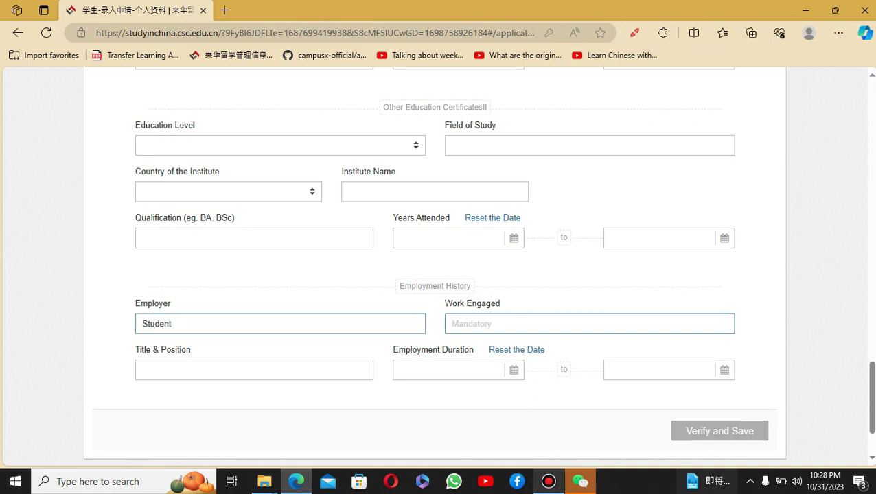
Fill in the Employment History with "Internship" as Work Engaged and "Internee" as Title & Position.
click(142, 370)
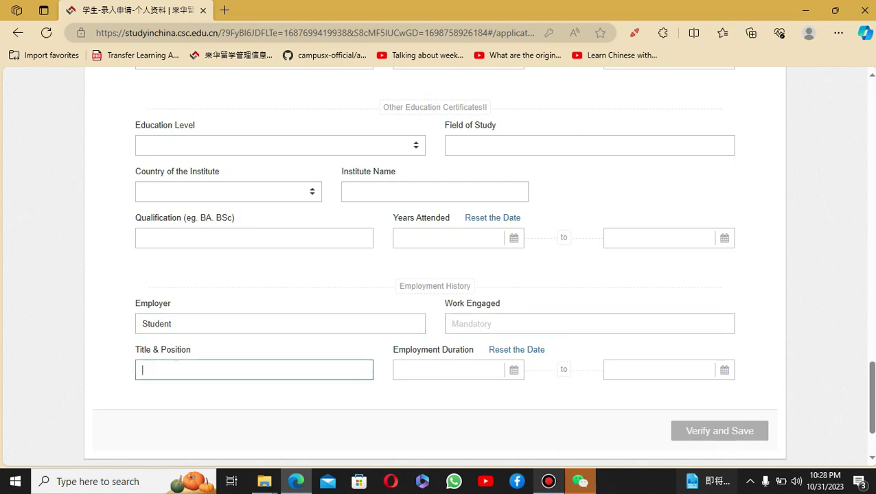
click(451, 324)
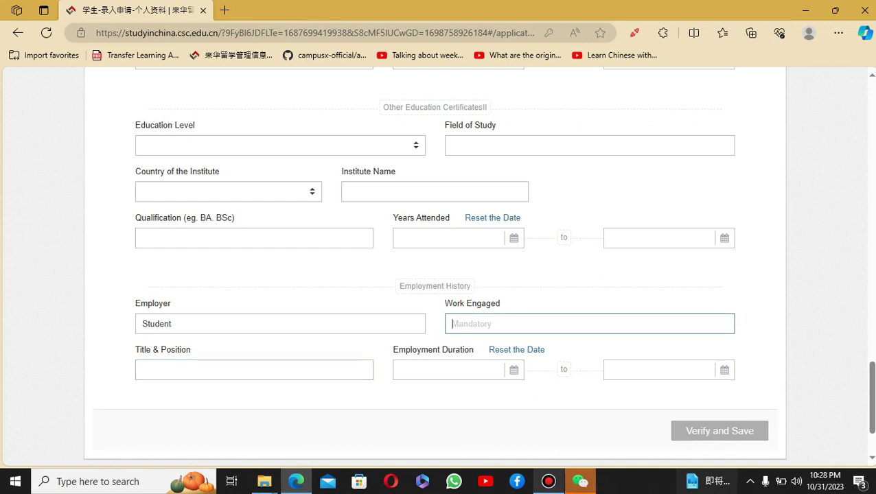
text(Internship)
click(142, 370)
text(Internee)
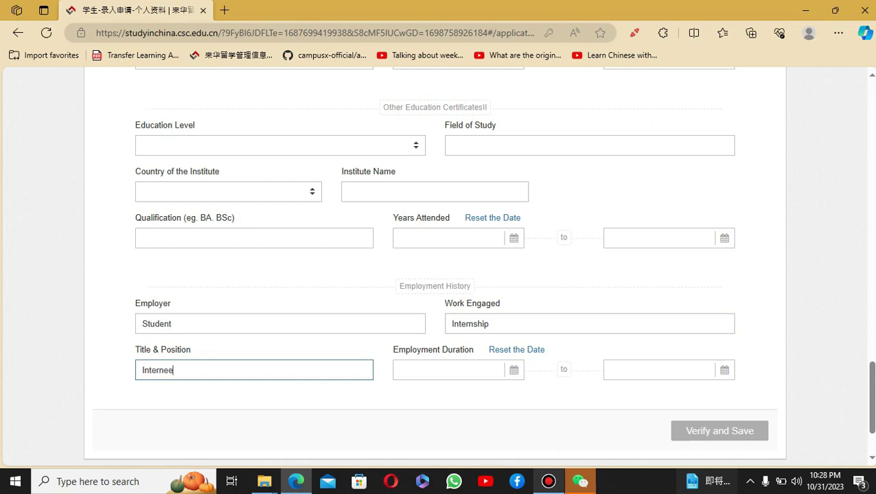
Check the Employment Duration dates without choosing any and highlight the Employer and Work Engaged fields.
key(Tab)
key(Tab)
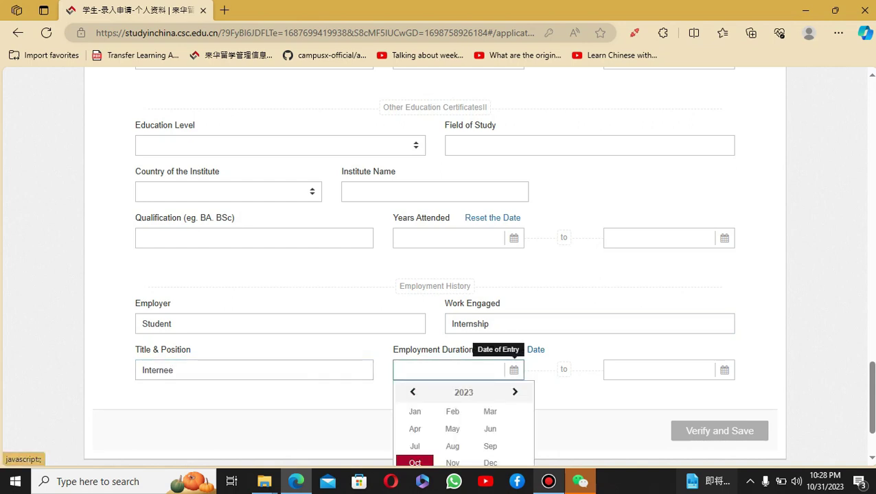
key(Tab)
drag(500, 303, 136, 302)
scroll(435, 303, down, 2)
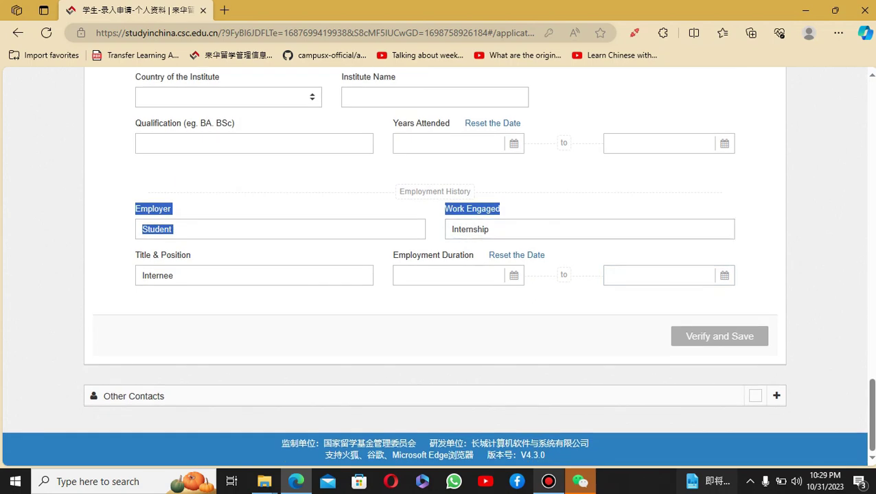
click(457, 300)
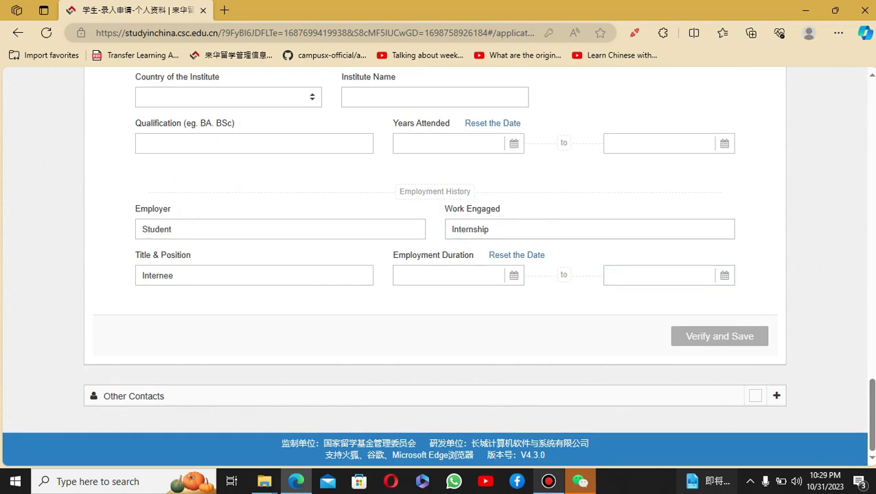
Review the whole Education and Employment History section, from the highest education down to the employment entries.
scroll(435, 267, up, 1)
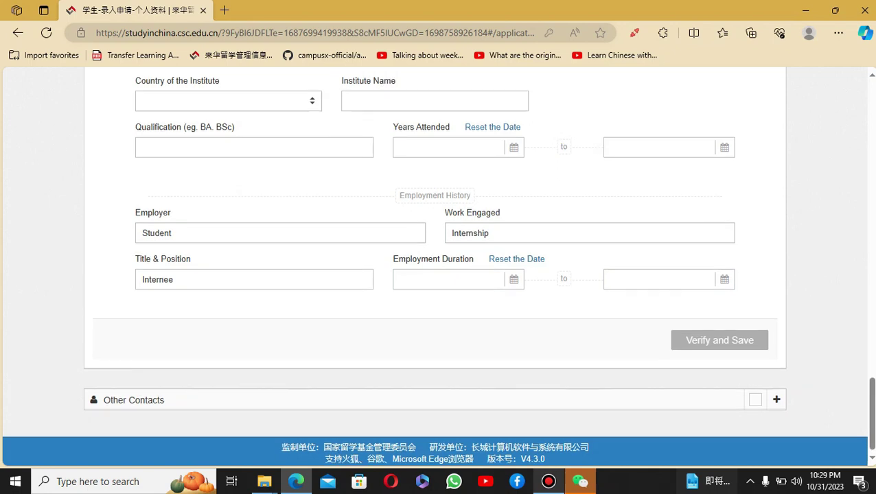
scroll(438, 275, up, 7)
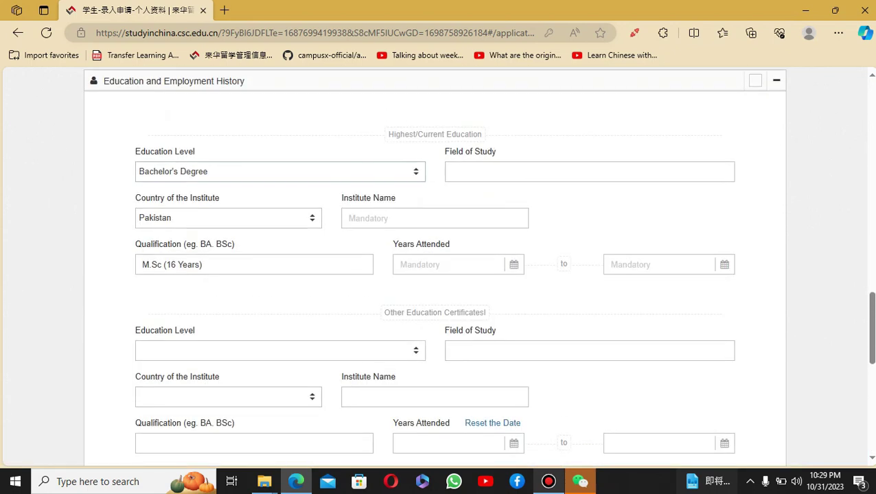
scroll(438, 275, up, 3)
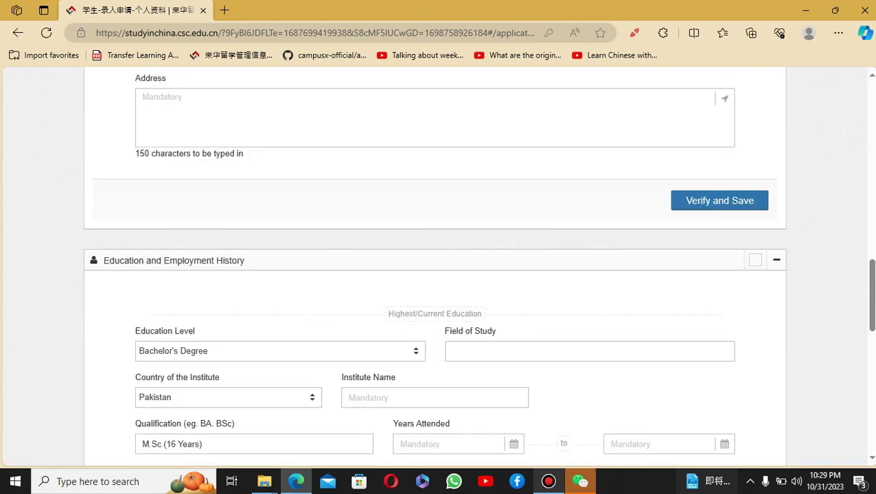
scroll(438, 275, down, 7)
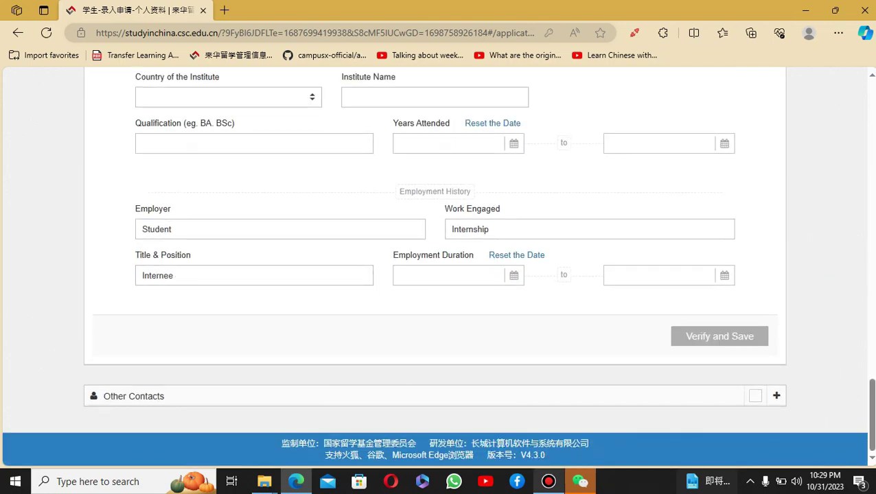
Expand the Other Contacts section and review its Contact in China and Family Members fields.
click(776, 395)
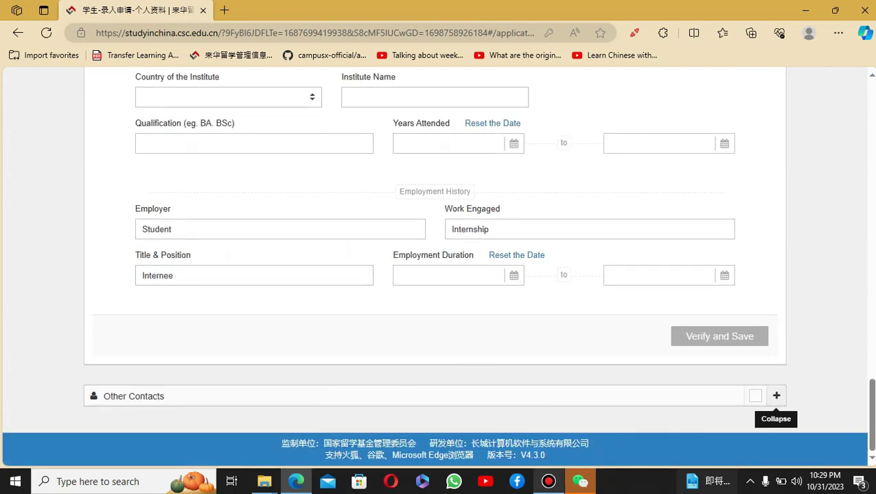
scroll(776, 395, down, 4)
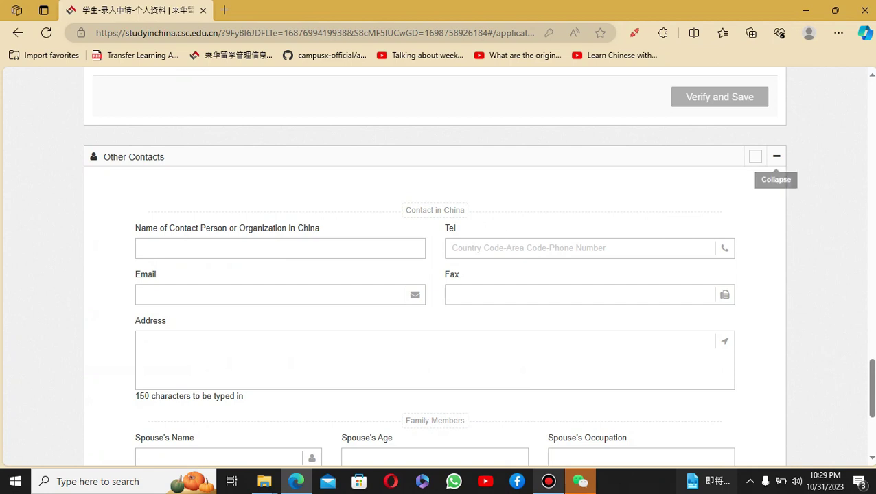
triple_click(435, 210)
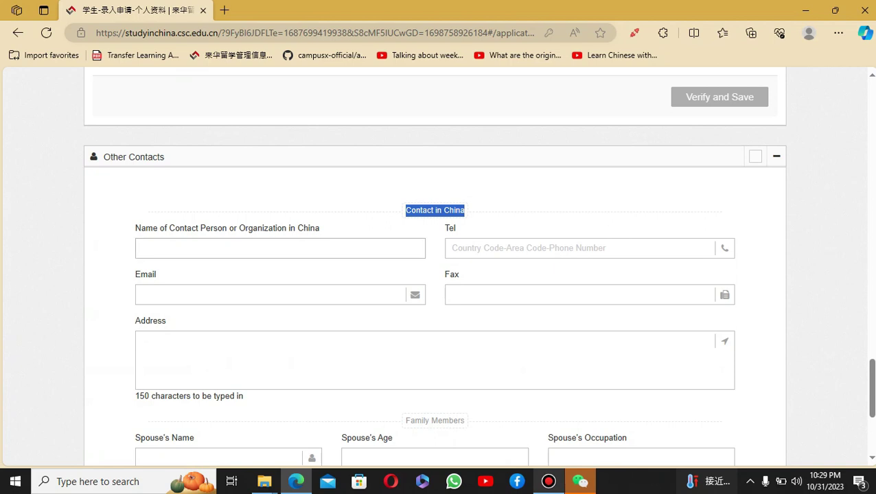
click(280, 248)
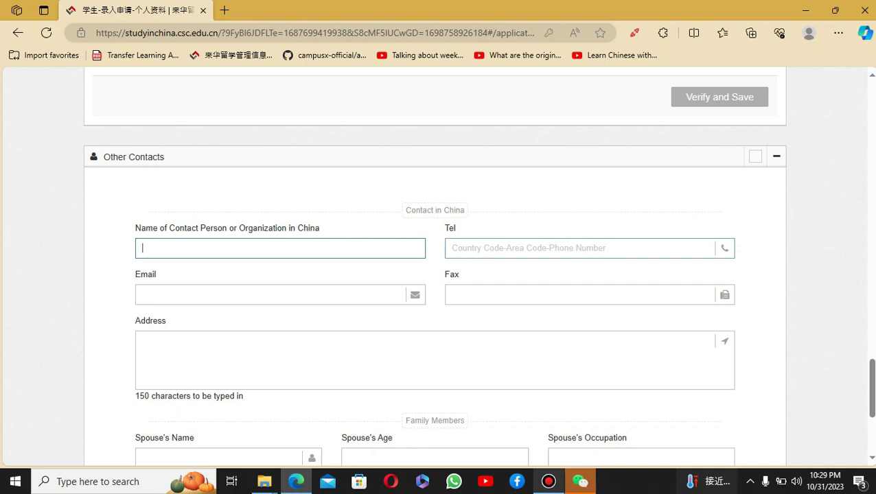
scroll(434, 264, down, 2)
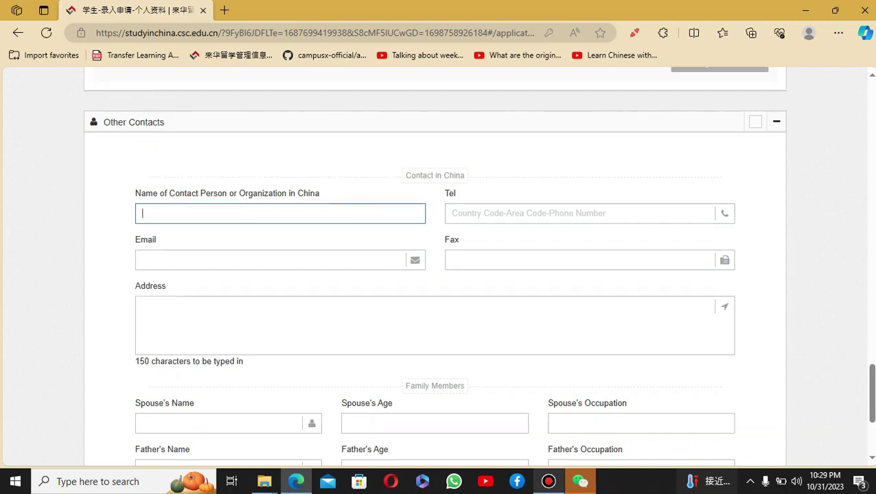
scroll(434, 264, up, 1)
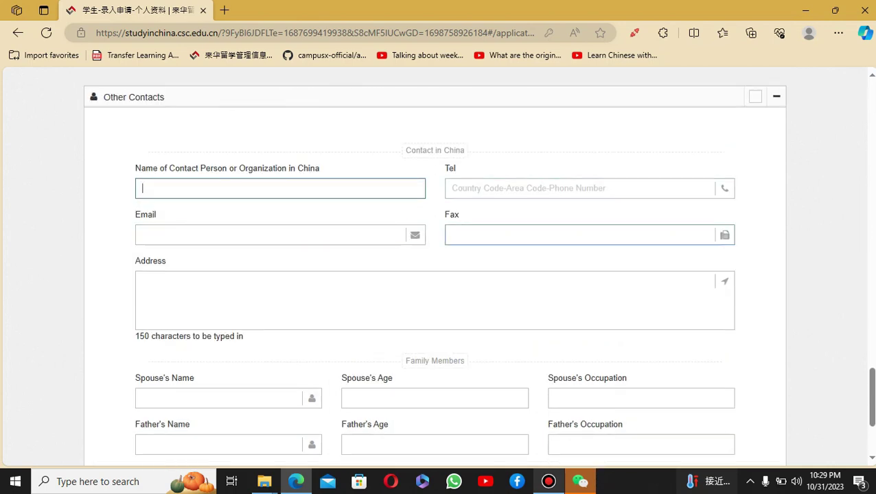
scroll(434, 300, down, 1)
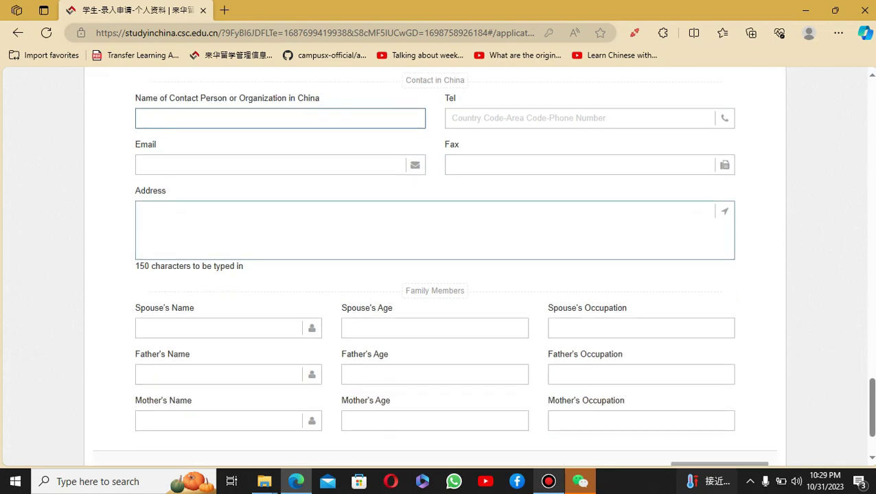
scroll(434, 275, down, 2)
triple_click(449, 196)
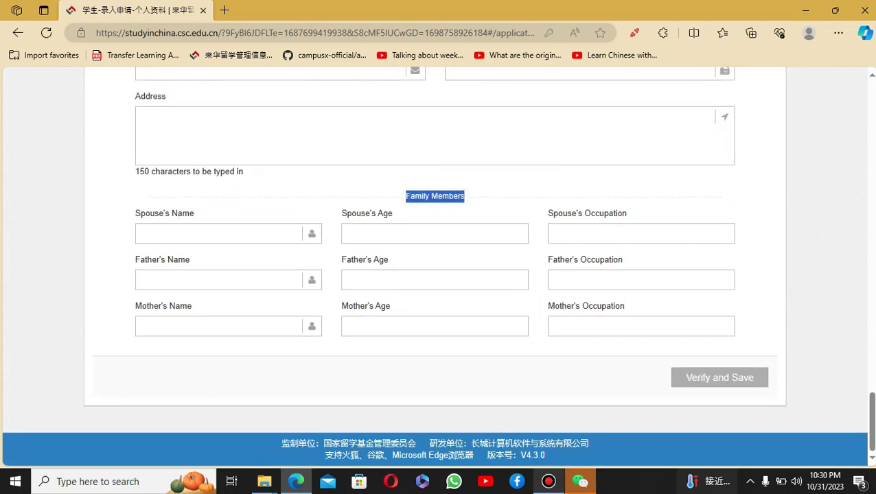
click(142, 233)
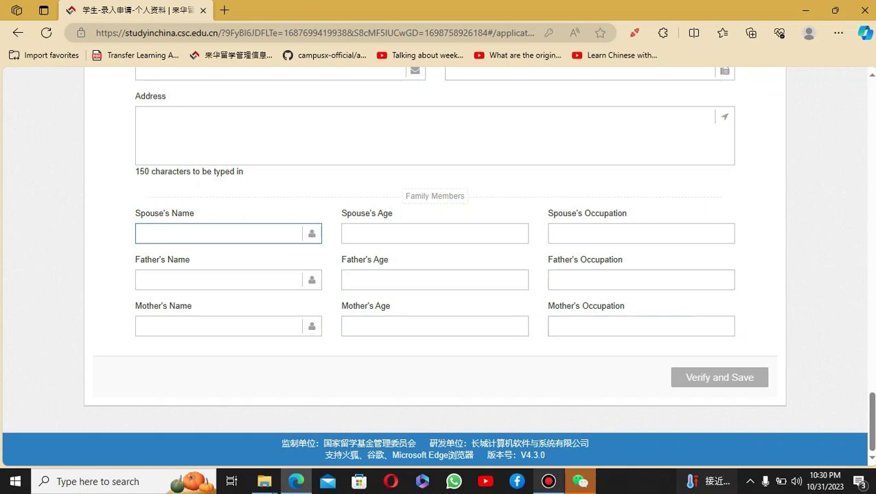
Go back over the Personal Information section from its start to the Emergency Contact Information, and verify and save it.
scroll(641, 326, up, 8)
scroll(478, 267, up, 10)
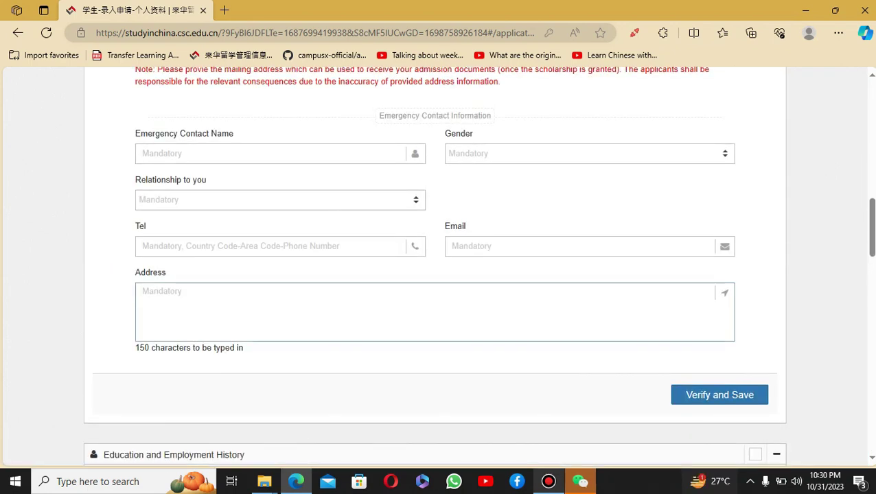
scroll(434, 313, up, 1)
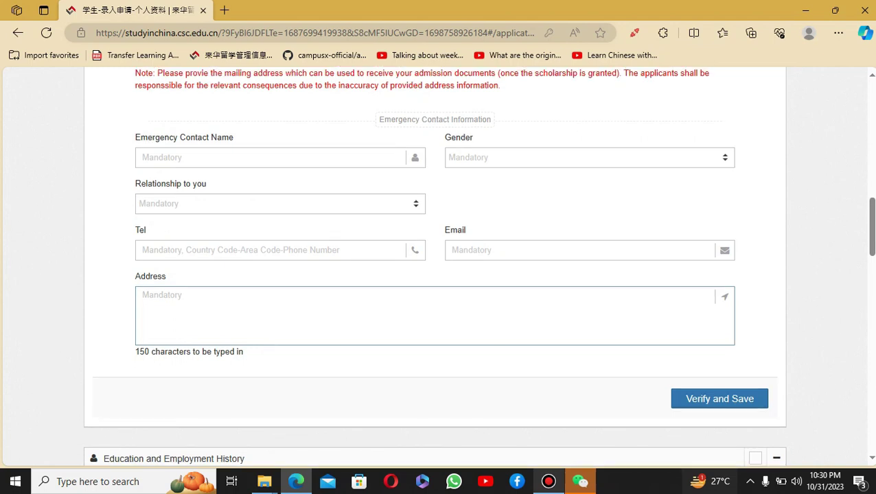
scroll(435, 274, up, 15)
scroll(435, 274, down, 2)
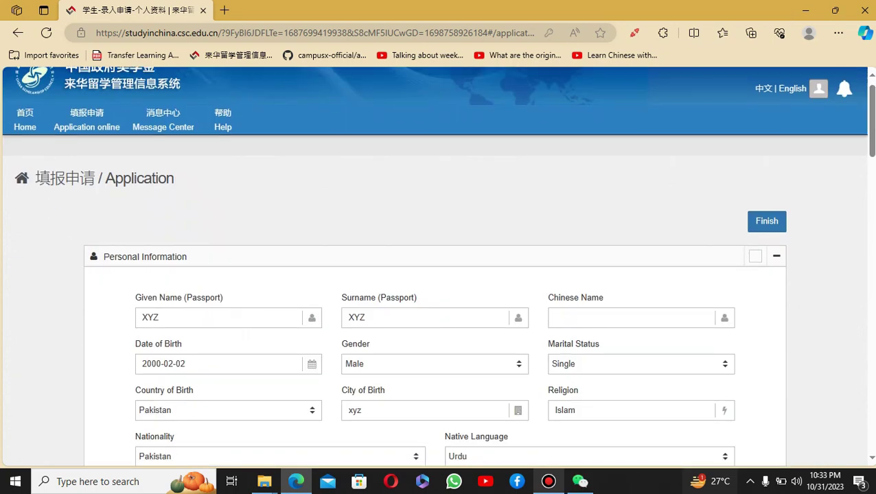
scroll(435, 275, down, 7)
scroll(436, 274, up, 1)
scroll(435, 275, up, 3)
scroll(435, 275, down, 3)
scroll(435, 274, down, 4)
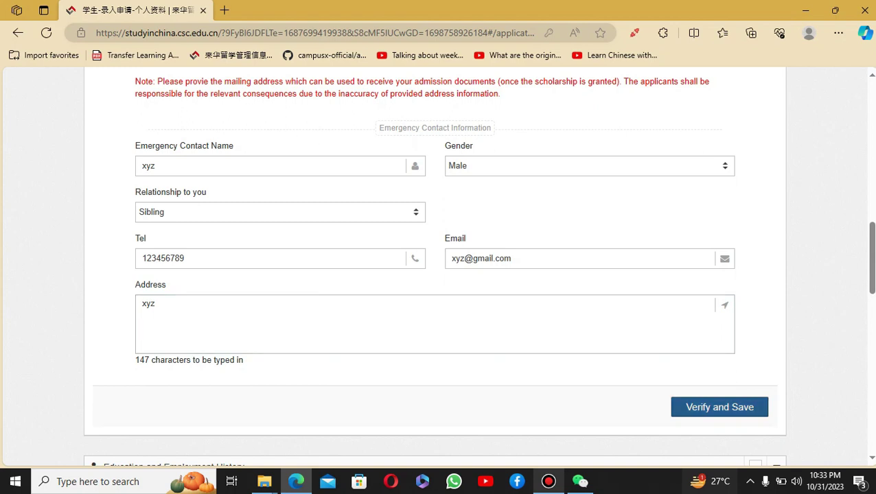
click(720, 407)
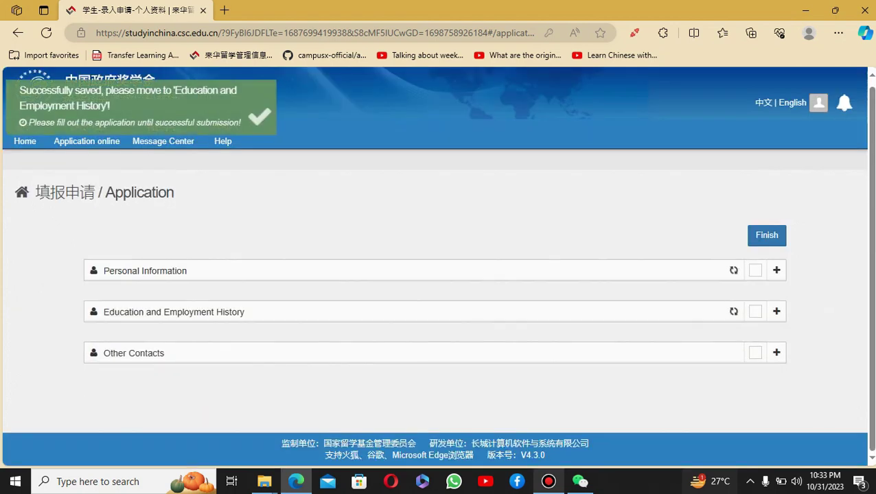
Expand the Education and Employment History section, check its entries, and verify and save it.
click(776, 311)
scroll(776, 316, down, 8)
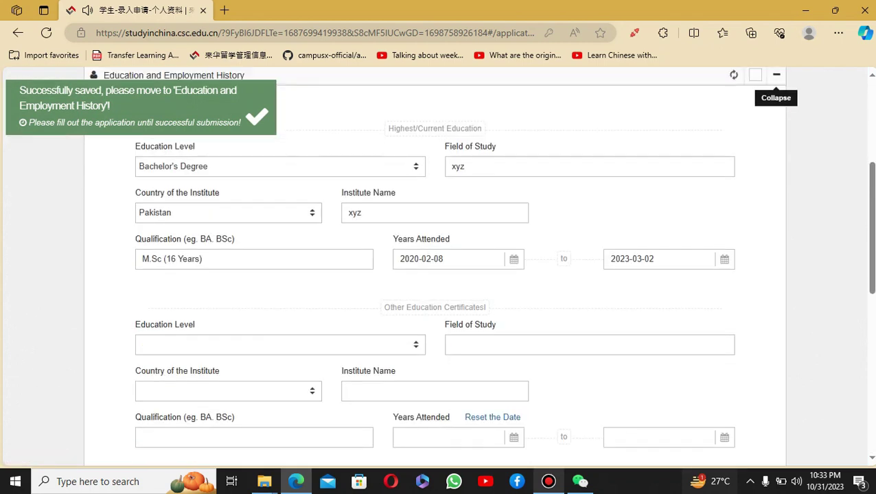
scroll(666, 271, up, 2)
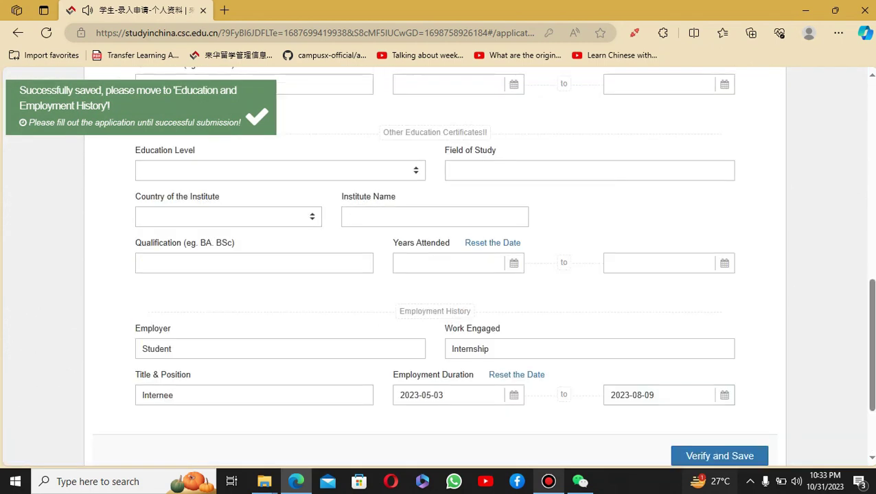
scroll(713, 398, down, 1)
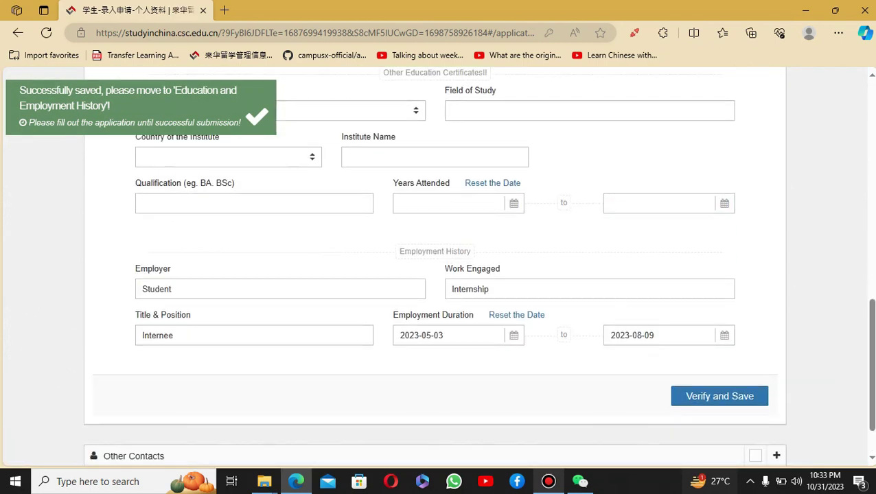
click(719, 395)
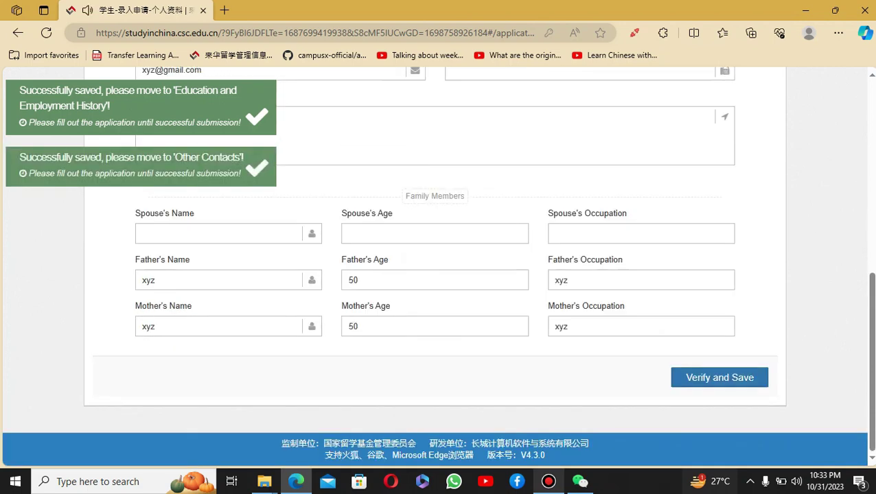
Check the Other Contacts entries, verify and save the section, and finish editing the personal details.
scroll(641, 258, up, 2)
scroll(640, 258, down, 2)
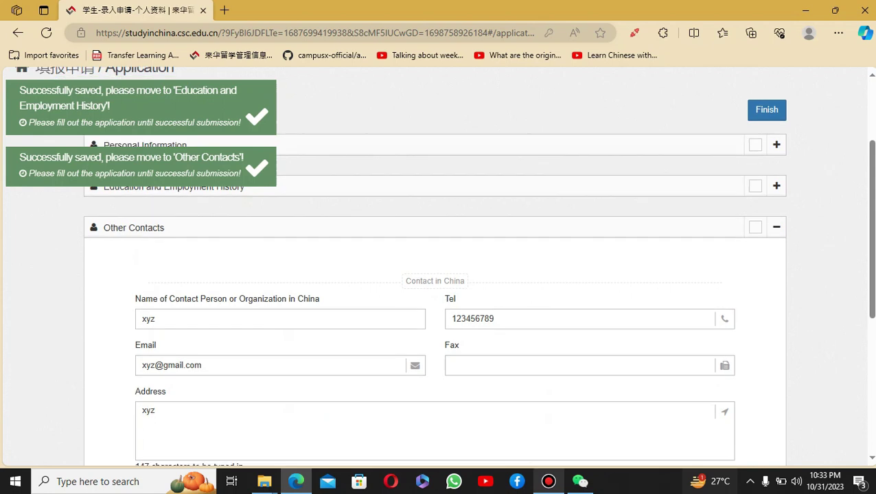
scroll(434, 267, down, 4)
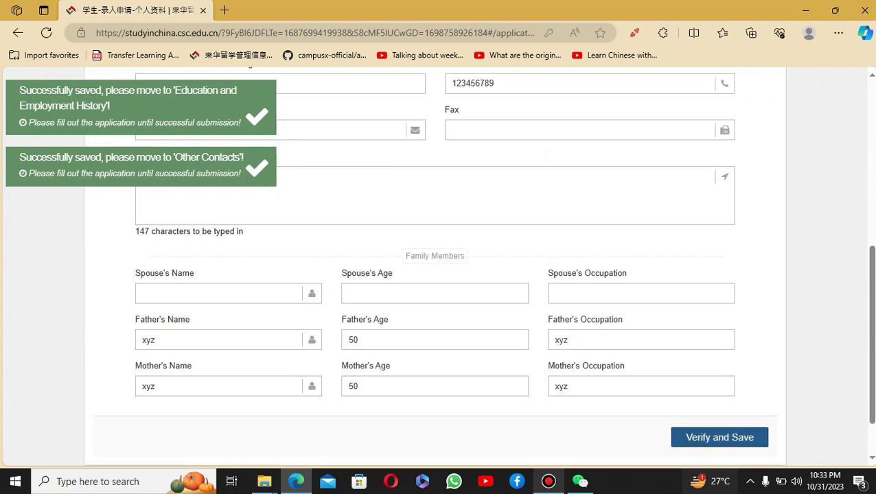
click(718, 437)
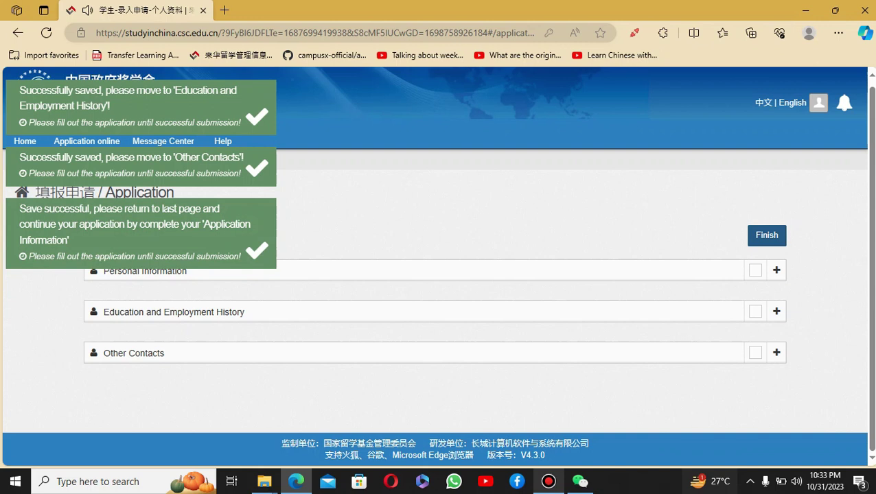
click(766, 235)
Open the Type B Application list, dismiss the save notifications and add a new application.
scroll(497, 284, down, 2)
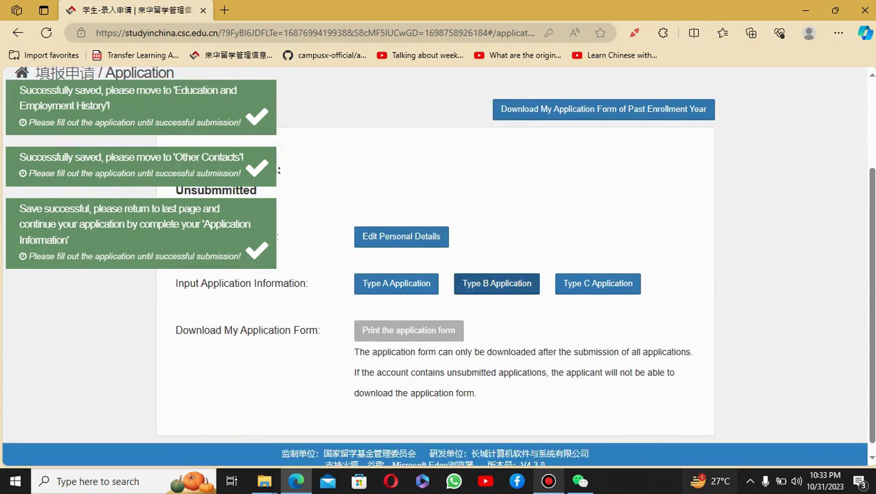
drag(447, 283, 679, 288)
click(496, 284)
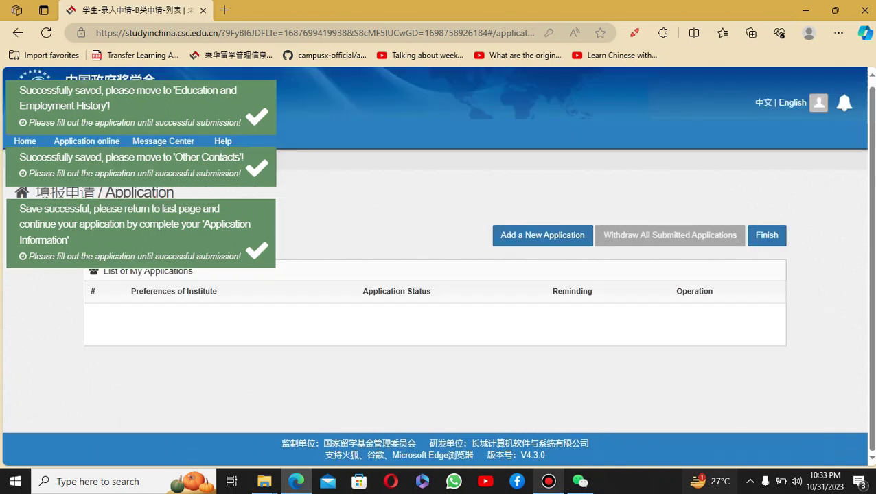
double_click(232, 224)
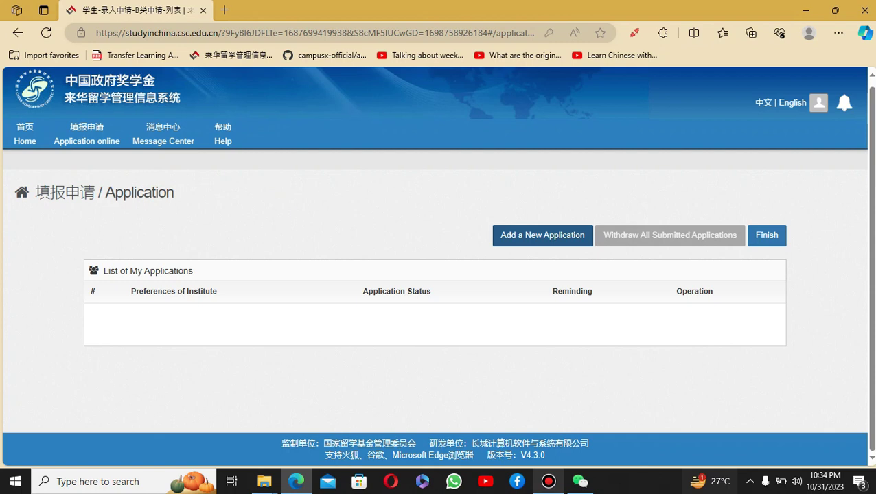
click(542, 235)
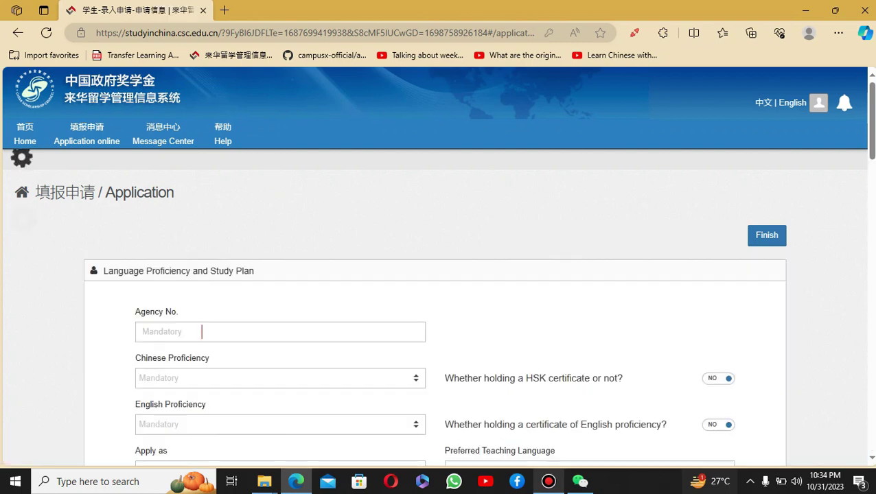
Review the mandatory fields of the Language Proficiency and Study Plan section, from Agency No. to Duration of Major Study.
scroll(440, 275, down, 2)
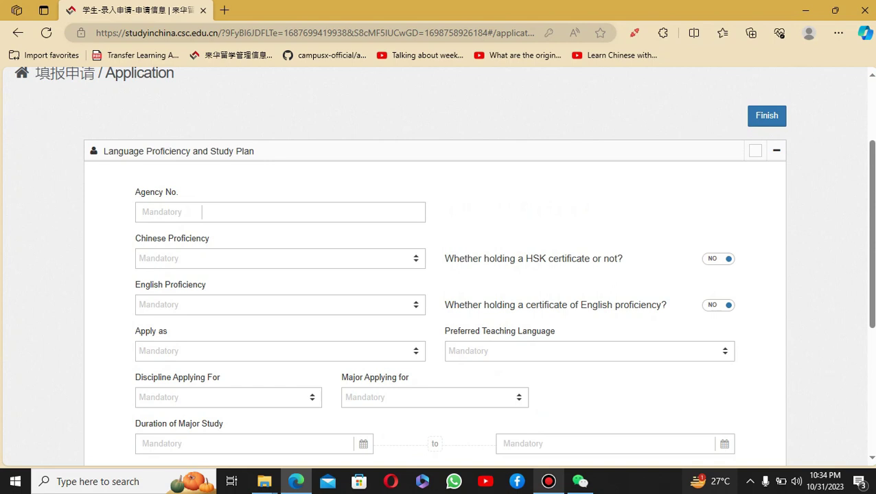
scroll(201, 212, down, 3)
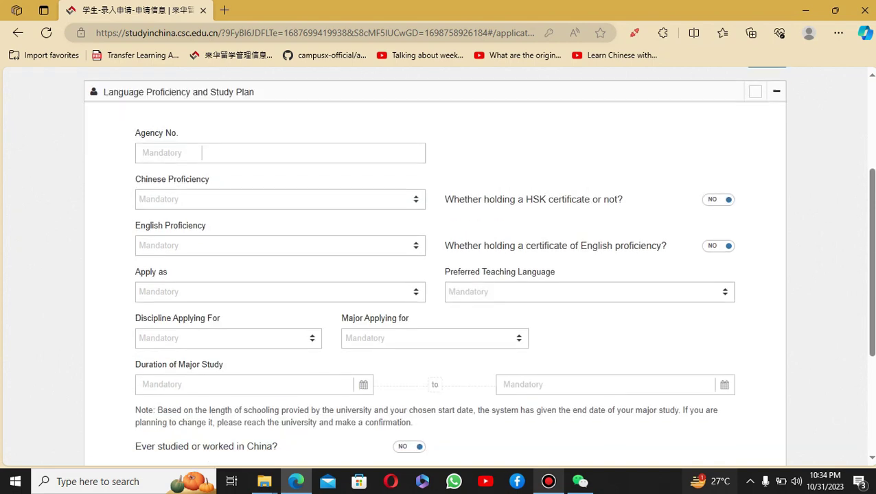
scroll(202, 152, up, 2)
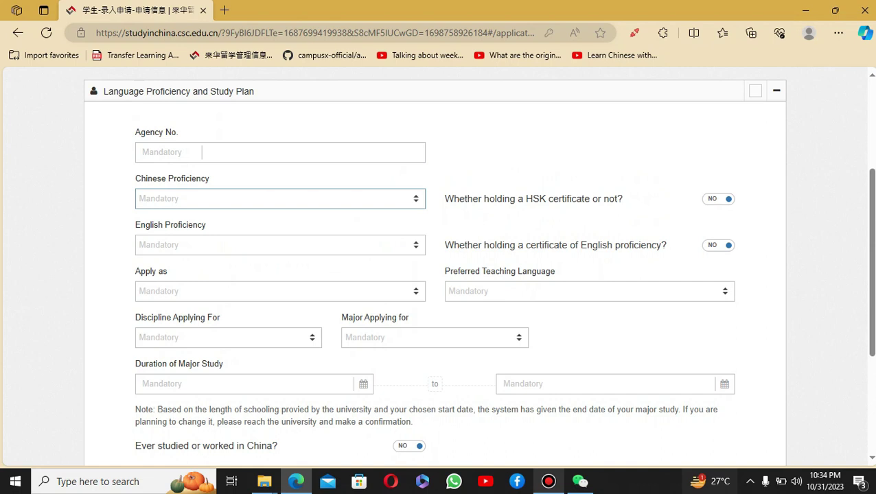
key(Tab)
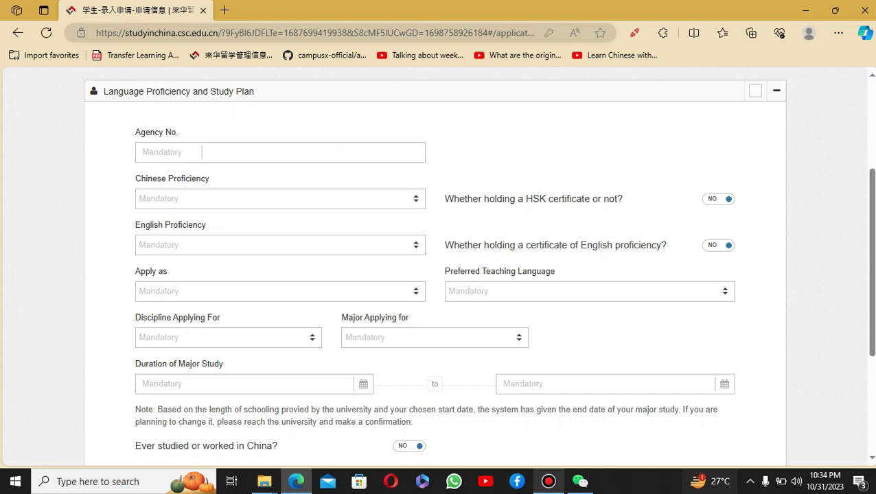
click(201, 152)
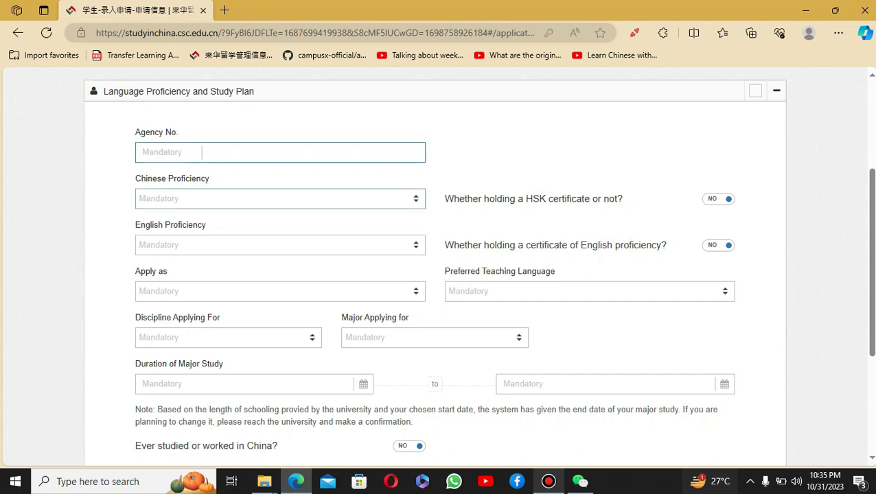
scroll(436, 267, up, 2)
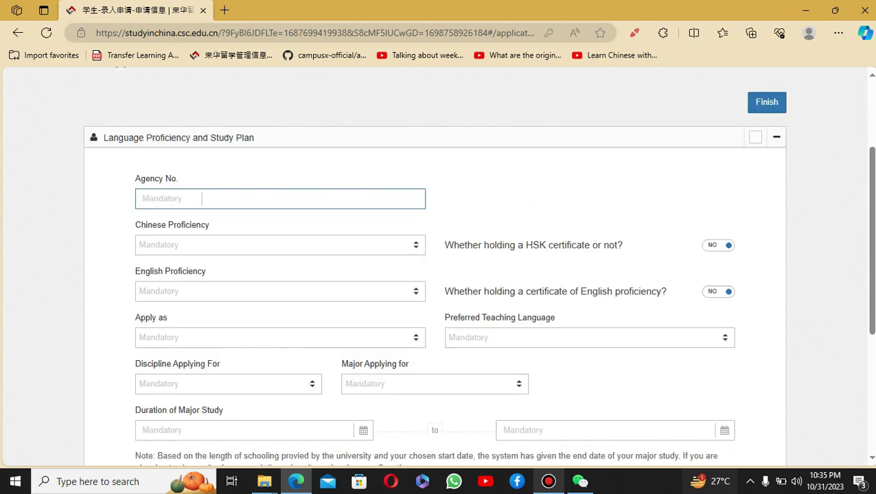
scroll(435, 268, down, 1)
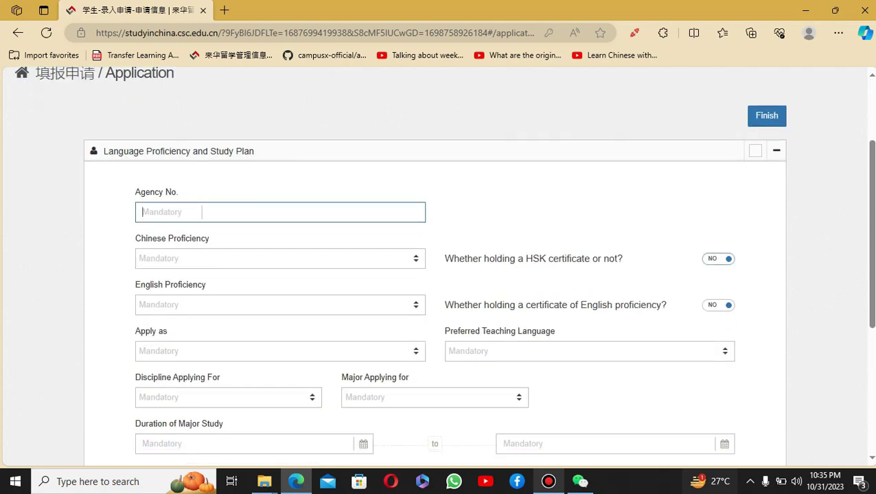
scroll(201, 211, down, 1)
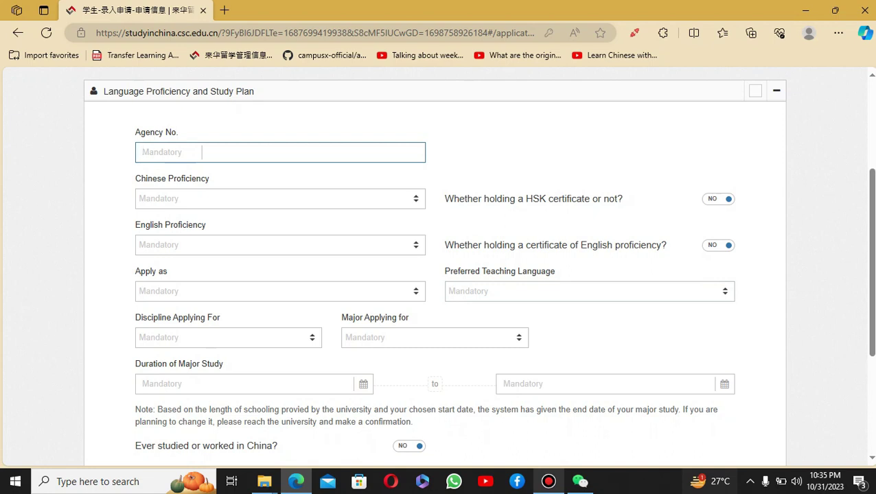
Open a new browser tab for a web search.
click(224, 10)
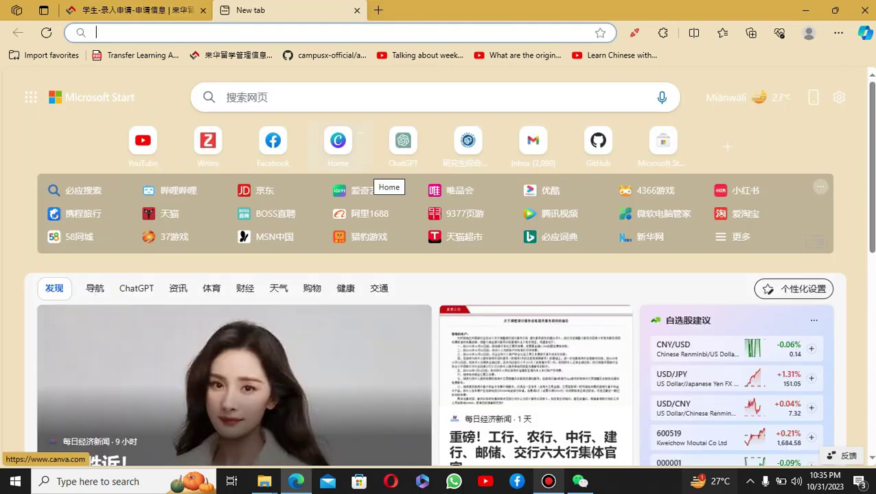
text(csc schol)
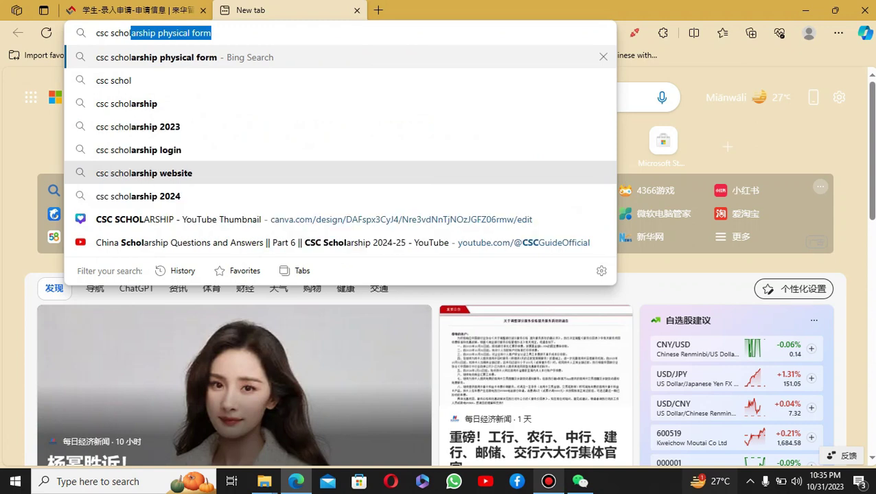
key(Right)
key(BackSpace)
key(BackSpace)
key(BackSpace)
key(BackSpace)
key(BackSpace)
key(BackSpace)
key(BackSpace)
key(BackSpace)
key(BackSpace)
key(BackSpace)
key(BackSpace)
key(BackSpace)
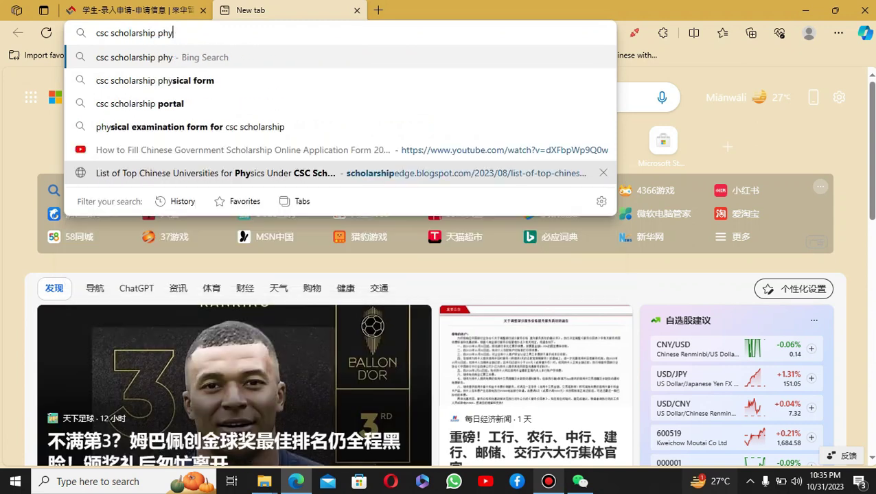
key(BackSpace)
key(BackSpace)
key(BackSpace)
key(BackSpace)
key(BackSpace)
key(BackSpace)
key(BackSpace)
key(BackSpace)
key(BackSpace)
key(BackSpace)
key(BackSpace)
key(BackSpace)
key(BackSpace)
key(BackSpace)
key(BackSpace)
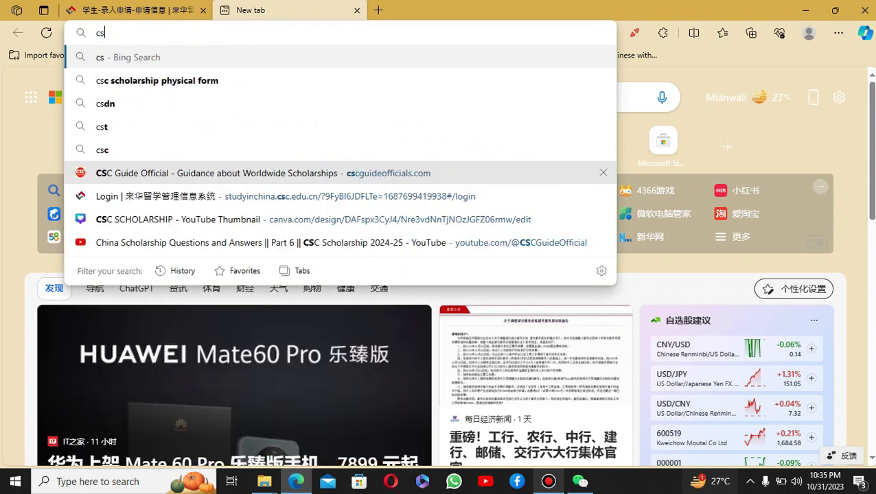
key(BackSpace)
key(BackSpace)
Search the web for "chinese universities agency numbers".
text(chinese u)
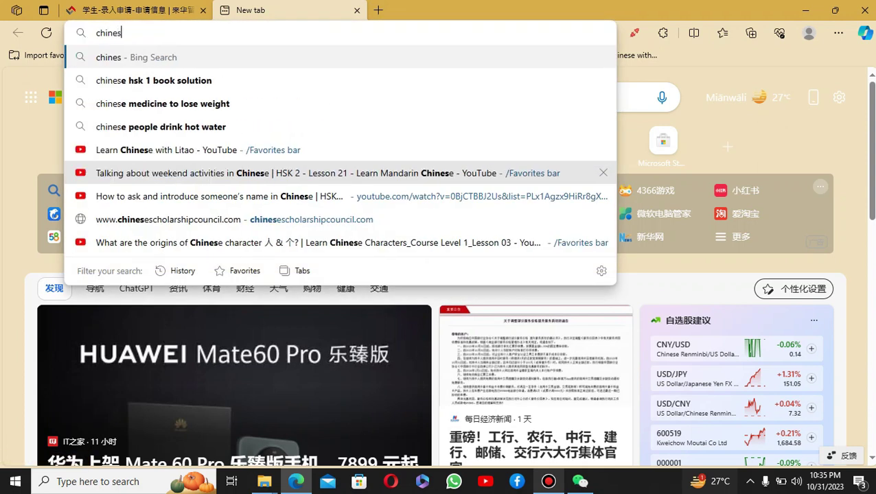
text(nivers)
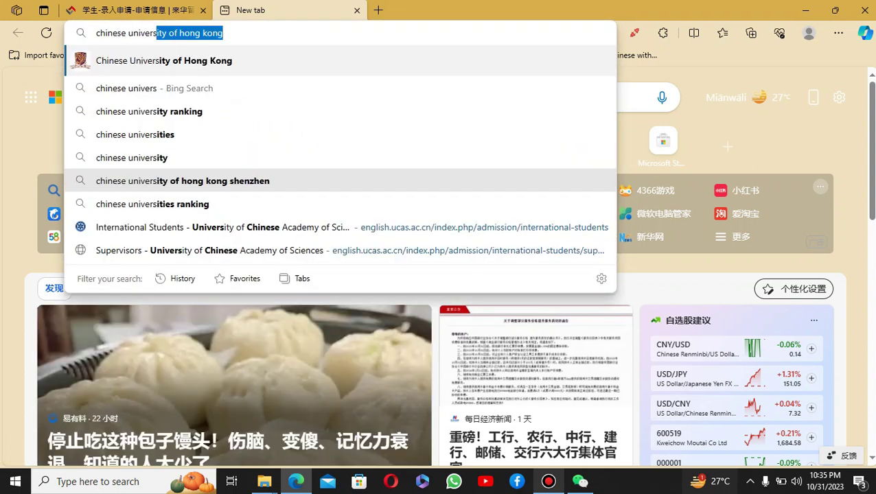
text(ities a)
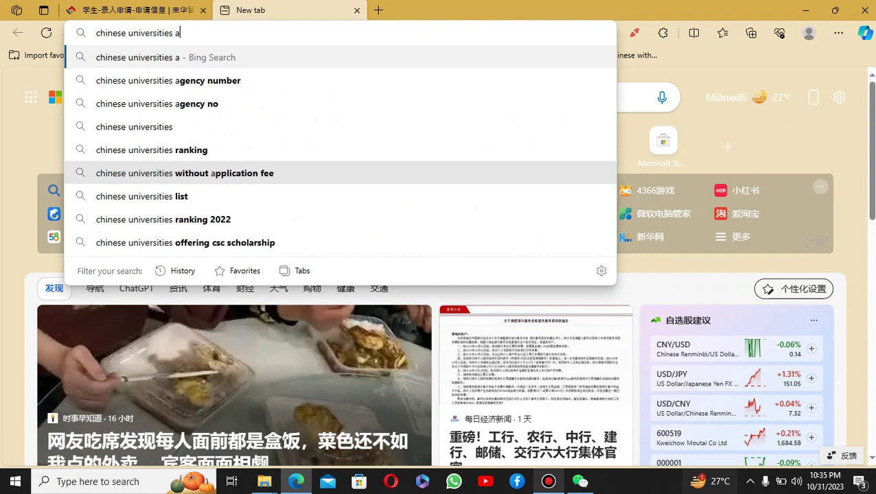
text(gency numbers)
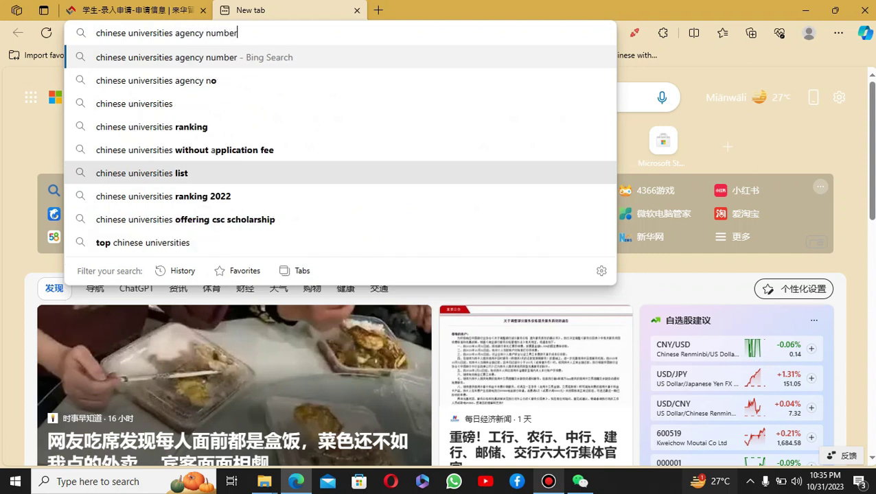
key(Return)
Open the digiedupro.com agency number list and China Admissions' "Agency Numbers for Chinese Scholarships" from the search results in separate tabs.
scroll(314, 275, down, 2)
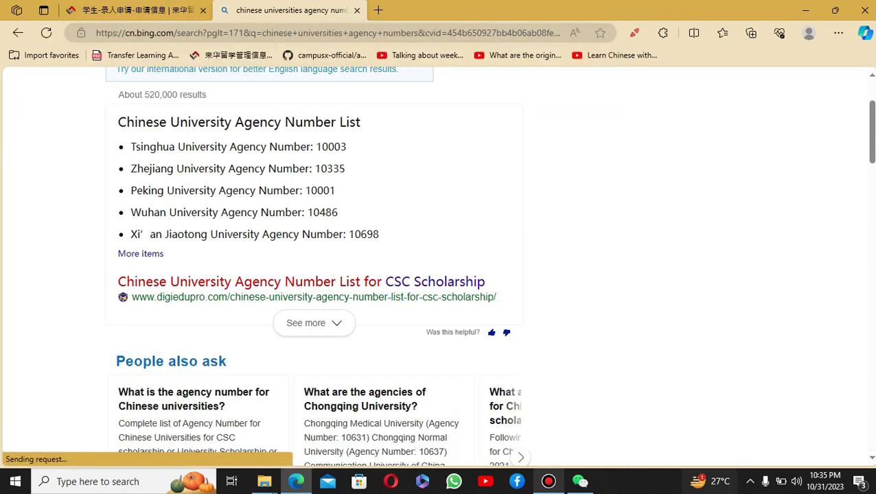
right_click(288, 281)
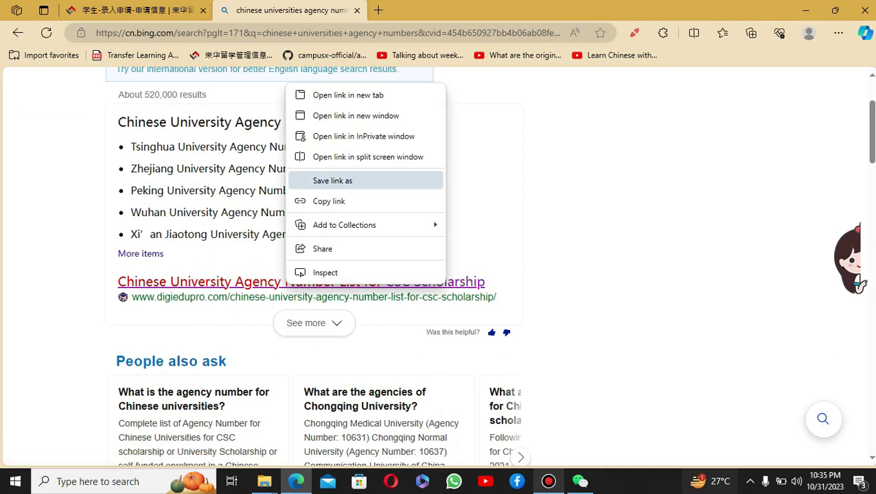
click(348, 94)
scroll(343, 271, down, 5)
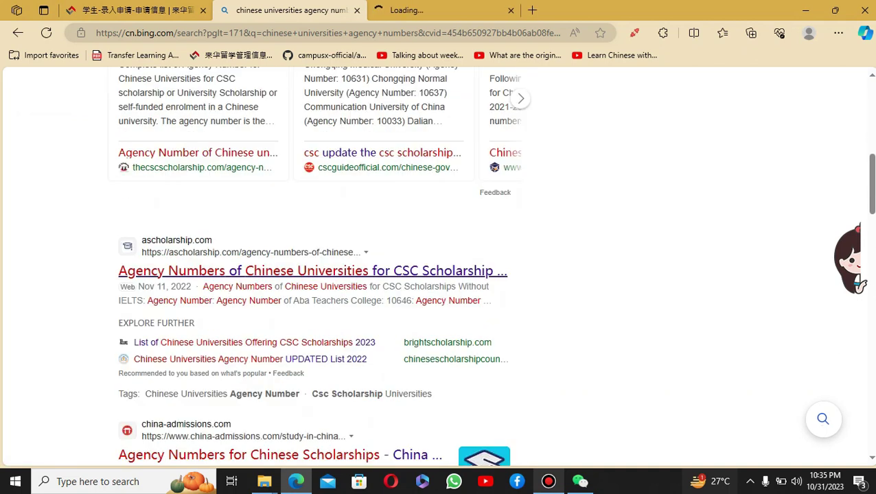
scroll(314, 274, down, 3)
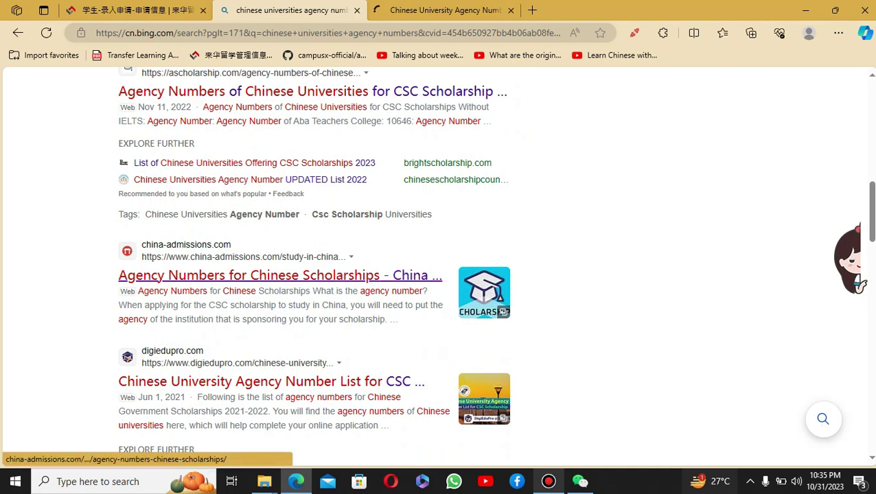
click(274, 276)
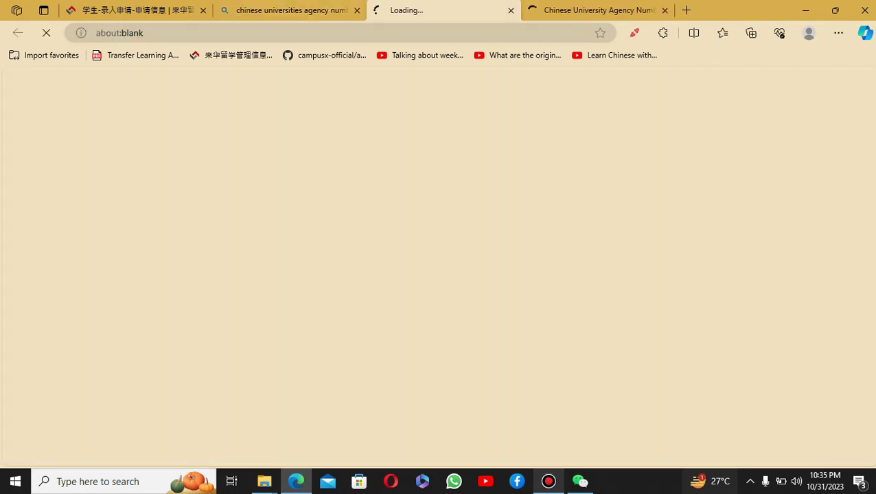
Examine the List of Agency Numbers on the China Admissions page, down to the Shanghai universities.
scroll(438, 267, down, 1)
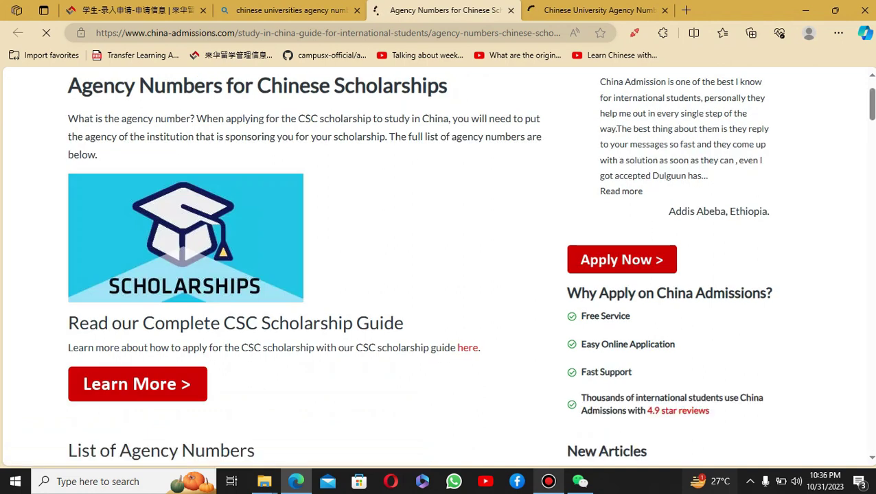
scroll(438, 266, up, 1)
scroll(438, 267, down, 6)
scroll(438, 266, up, 1)
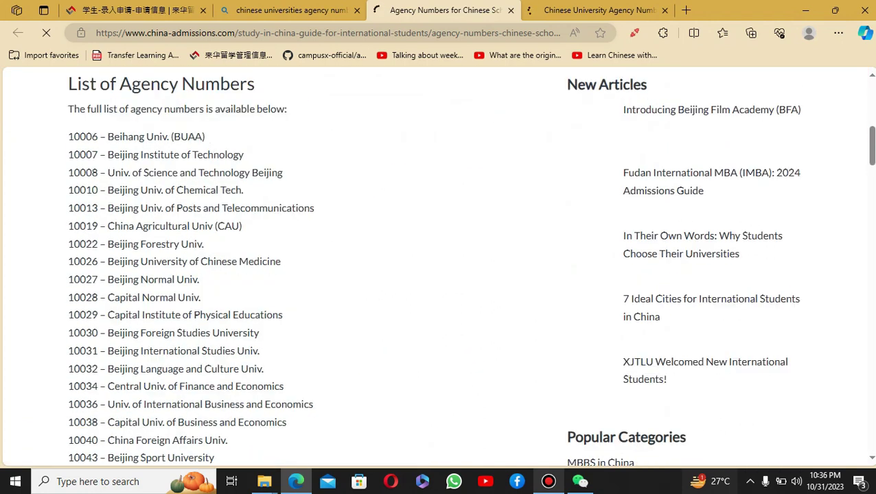
scroll(438, 266, up, 3)
scroll(438, 266, down, 2)
drag(68, 229, 189, 328)
scroll(190, 305, down, 8)
scroll(189, 309, down, 15)
scroll(189, 328, up, 8)
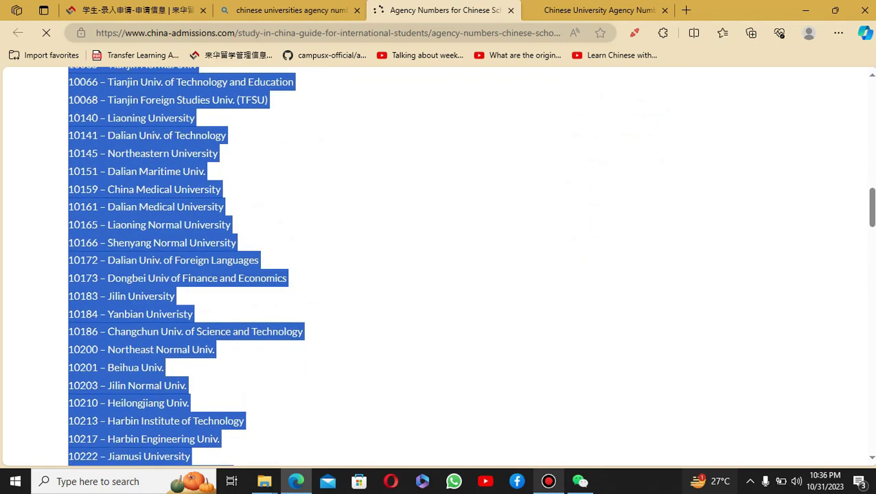
scroll(189, 328, up, 3)
click(190, 328)
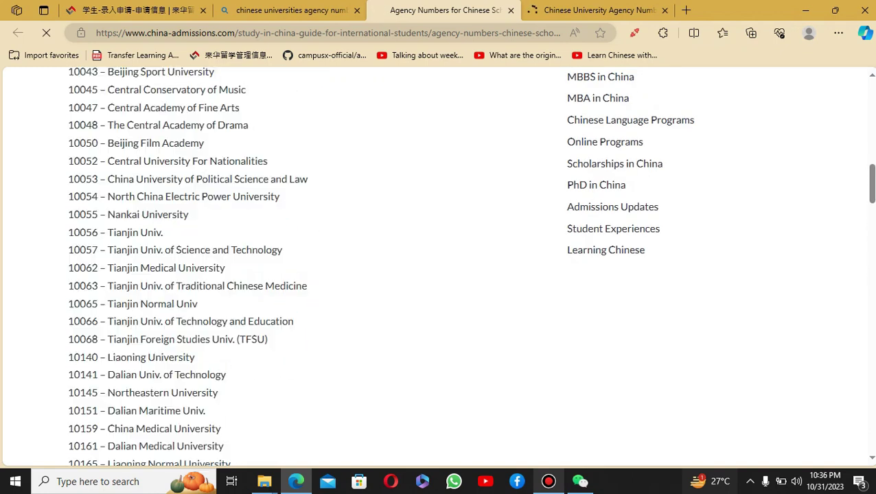
scroll(189, 328, up, 3)
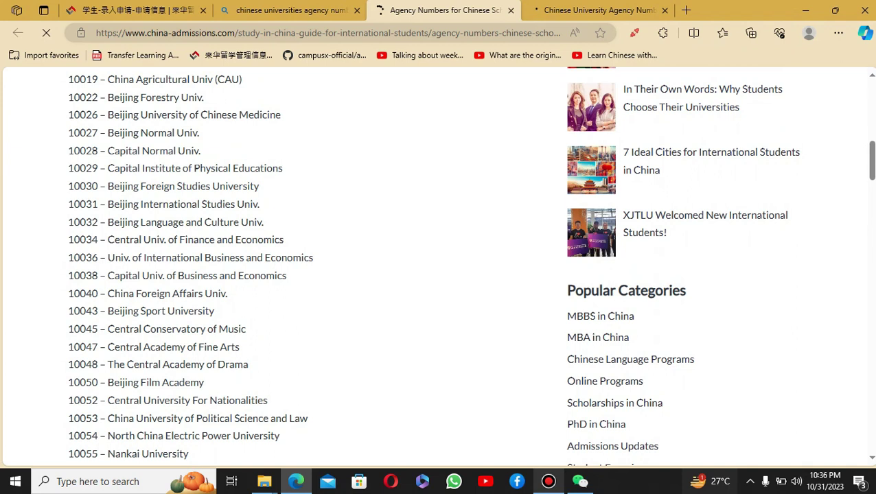
scroll(439, 268, down, 11)
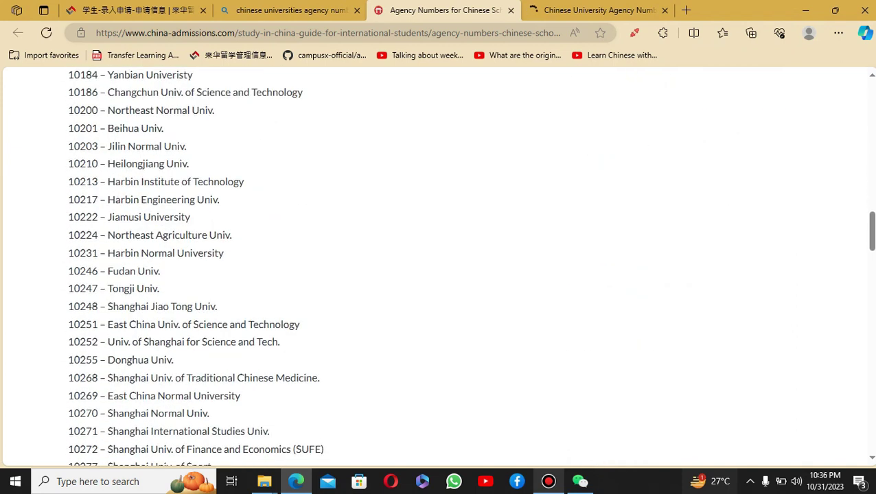
scroll(439, 268, down, 1)
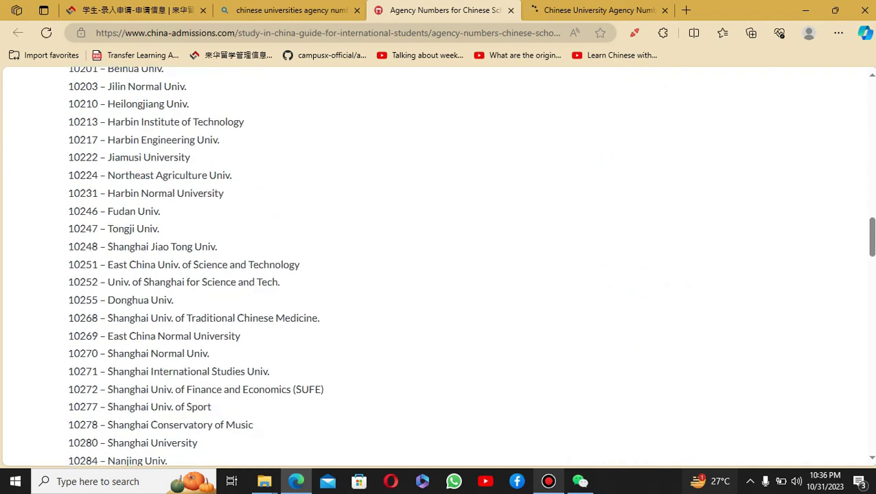
scroll(440, 268, down, 1)
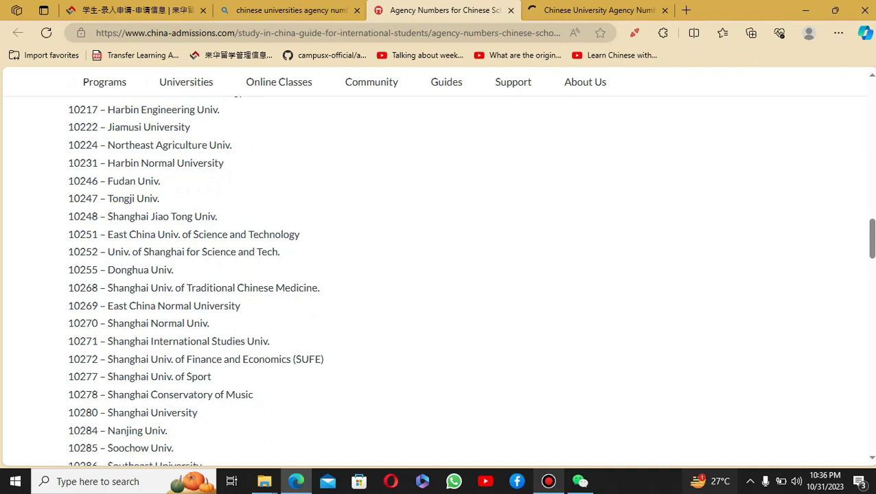
Copy the agency number 10251 of East China Univ. of Science and Technology from the list.
drag(68, 234, 300, 234)
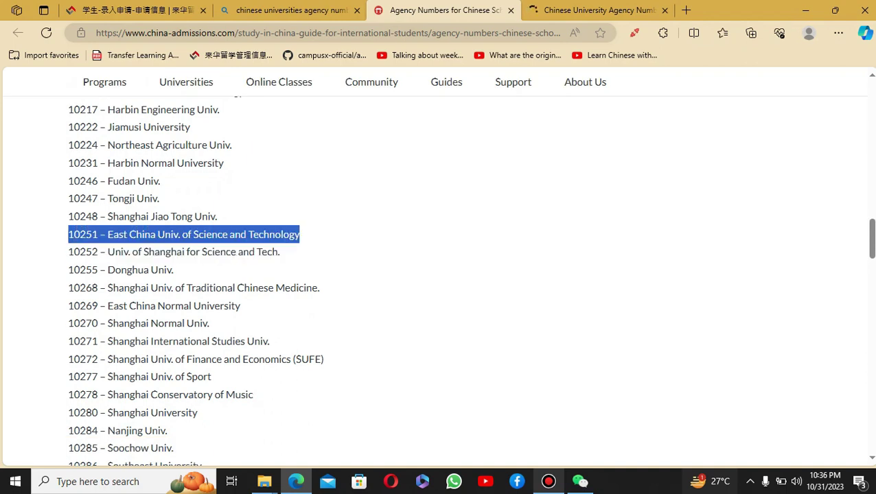
click(317, 206)
double_click(82, 234)
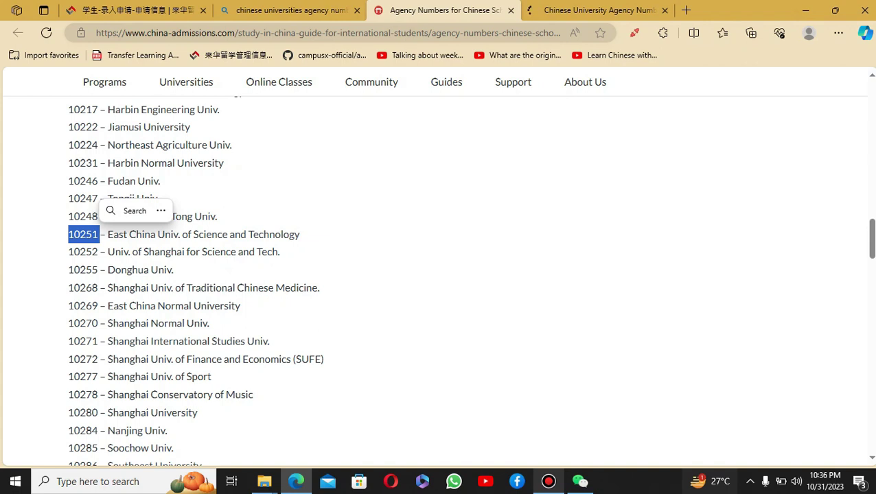
right_click(82, 234)
click(122, 241)
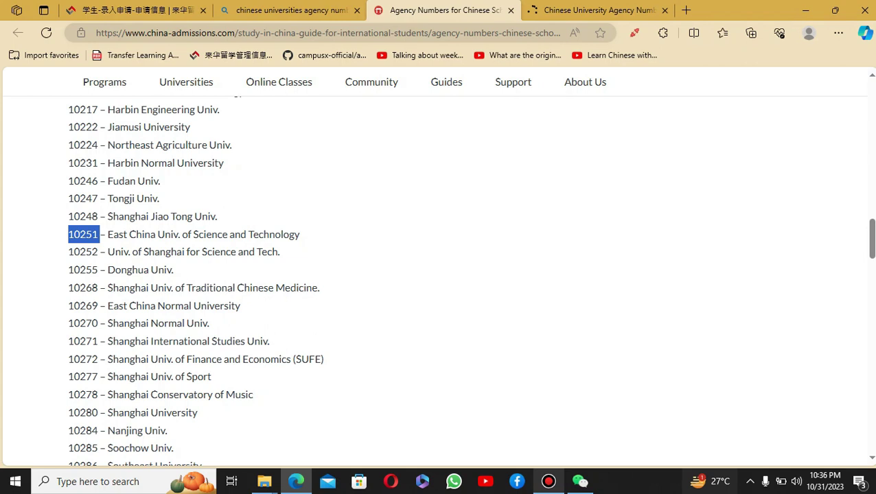
Return to the scholarship application and paste the copied number 10251 as the Agency No.
click(130, 10)
click(201, 152)
right_click(202, 152)
click(217, 251)
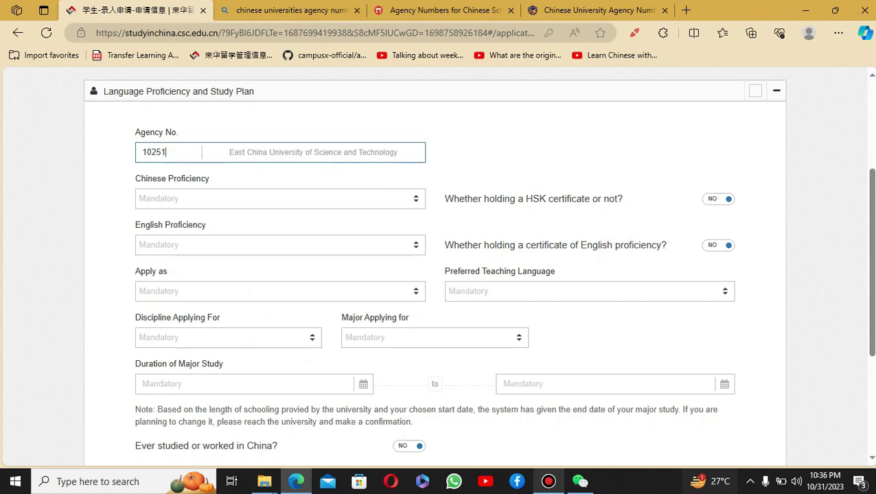
Copy Donghua Univ.'s agency number 10255 from the list and replace the application's Agency No. with it.
click(443, 10)
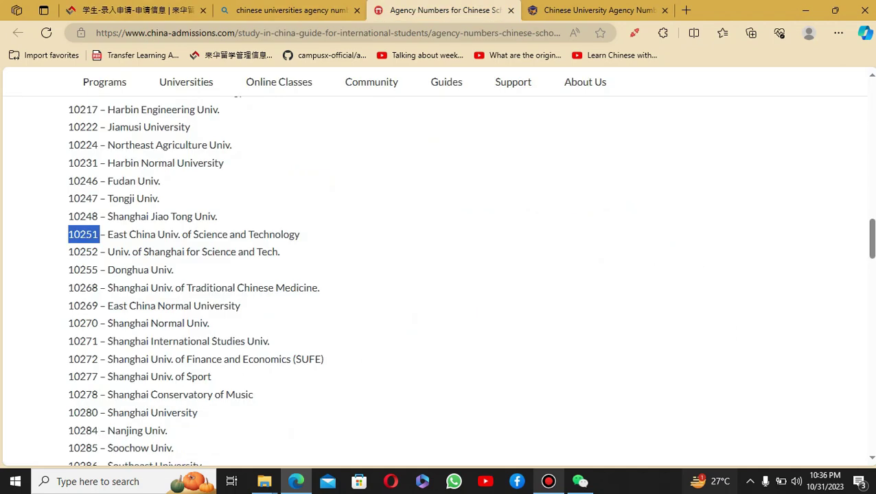
double_click(82, 270)
right_click(84, 270)
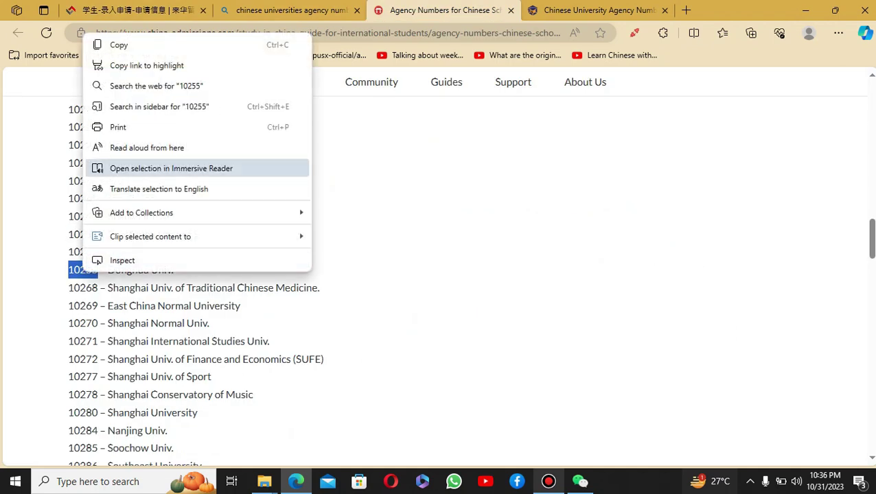
click(123, 44)
key(ctrl+1)
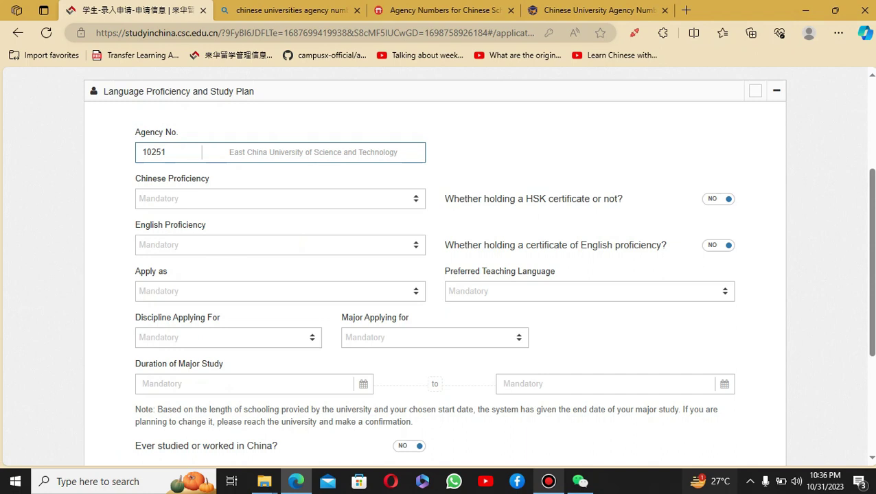
key(ctrl+a)
key(ctrl+v)
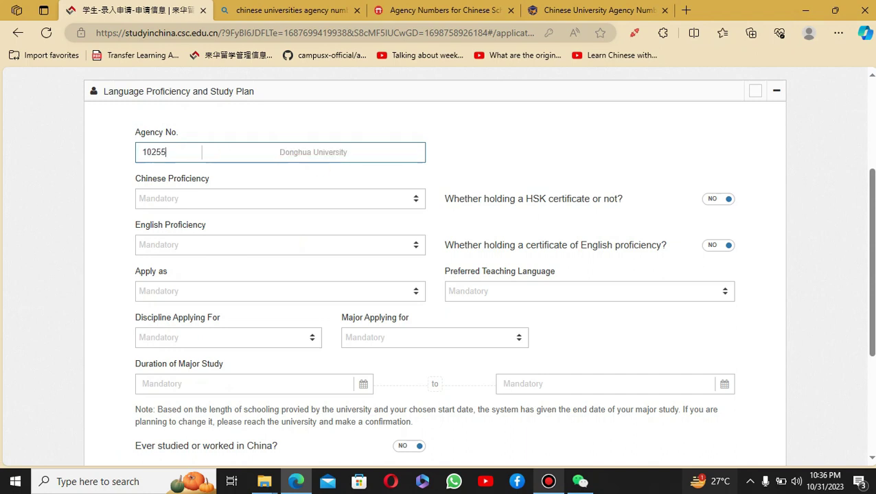
Look up East China Univ. of Science and Technology in the list again and set the Agency No. back to 10251.
drag(280, 152, 347, 152)
click(339, 151)
key(ctrl+3)
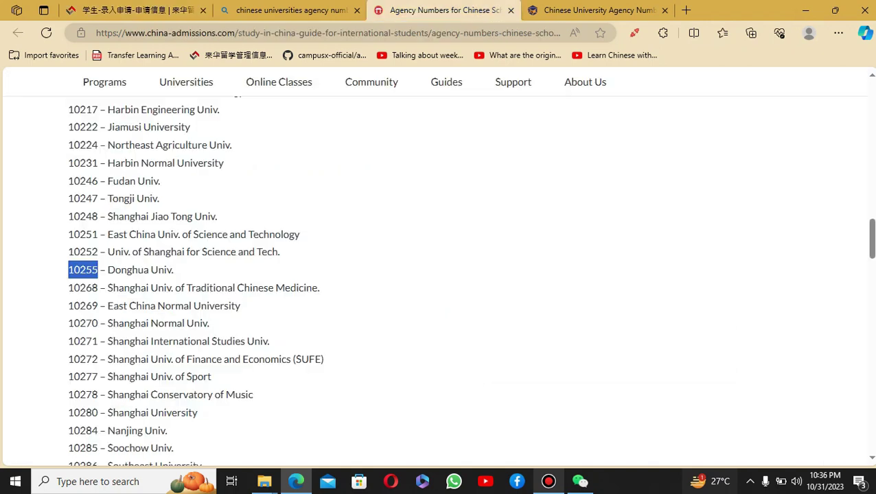
drag(68, 234, 98, 234)
key(ctrl+1)
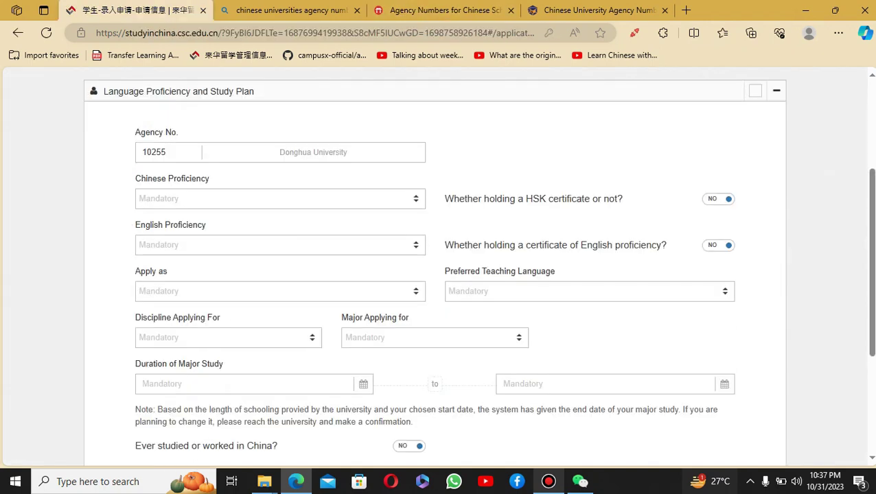
key(BackSpace)
text(1)
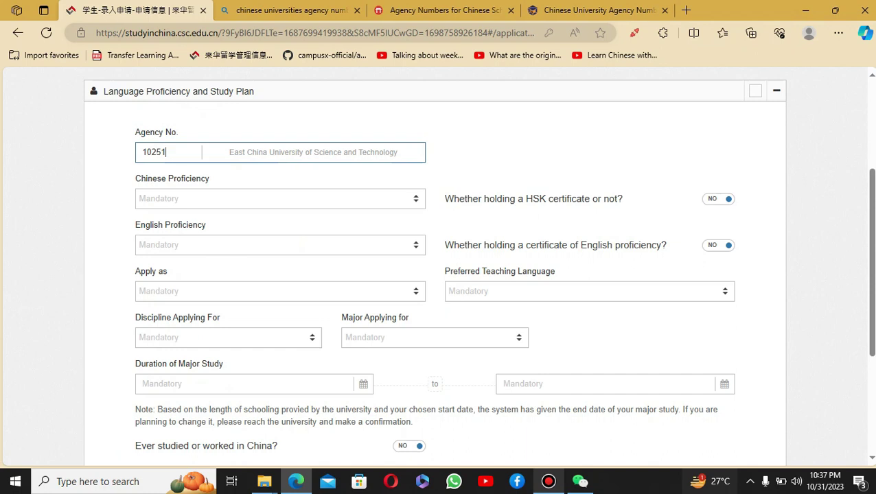
key(BackSpace)
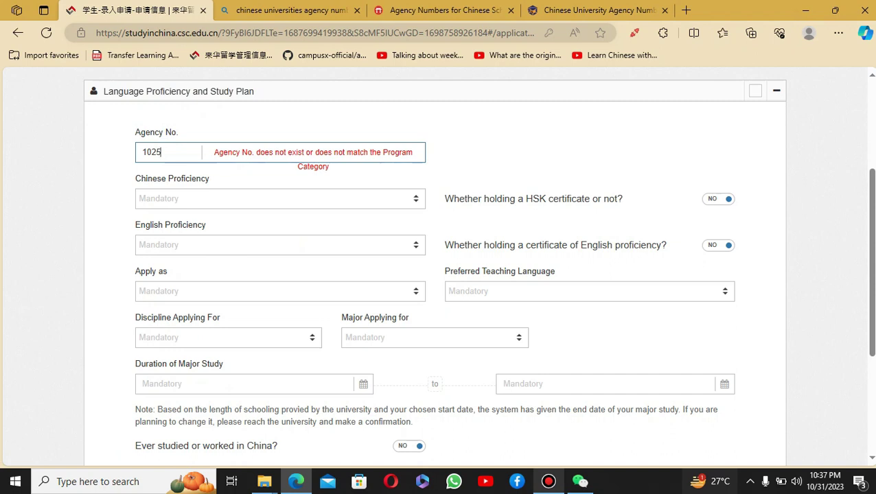
text(1)
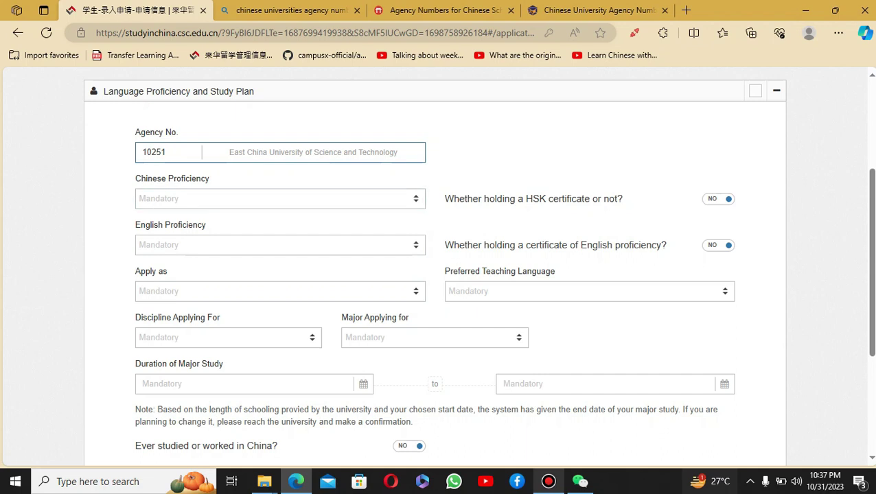
key(Tab)
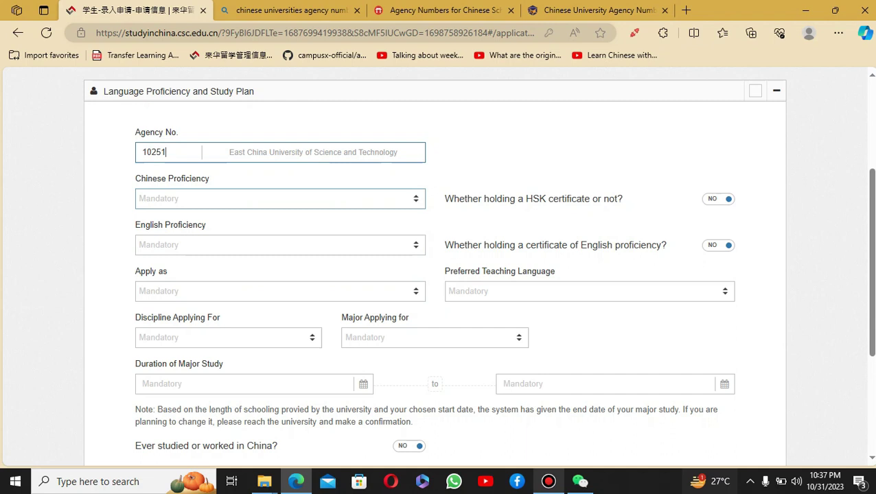
Set Chinese Proficiency to Poor and English Proficiency to Excellent.
click(280, 198)
click(280, 265)
key(Tab)
key(Down)
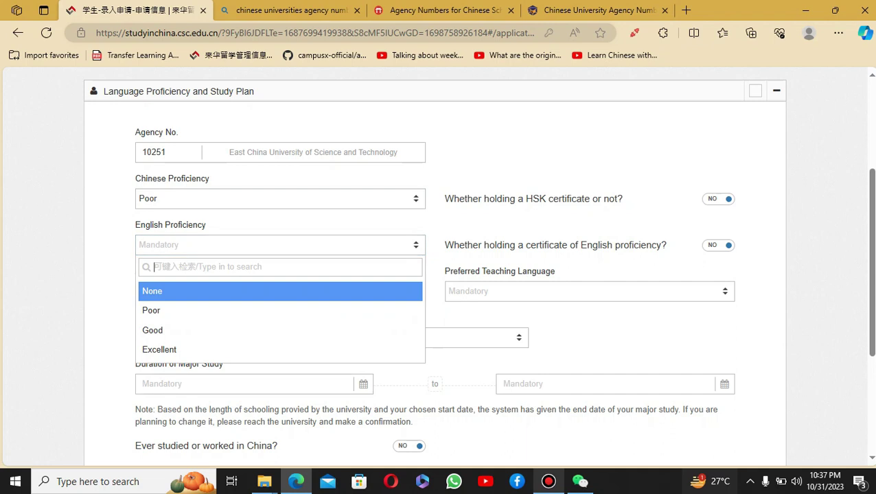
key(Down)
key(Down)
key(Down)
key(Return)
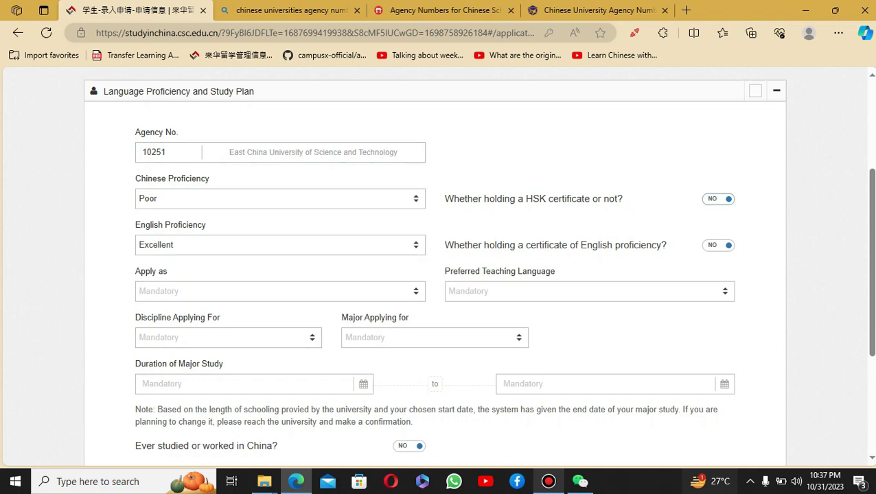
Switch the HSK certificate answer on and back to No, and set the English proficiency certificate answer to Yes.
click(718, 198)
click(718, 198)
key(space)
key(space)
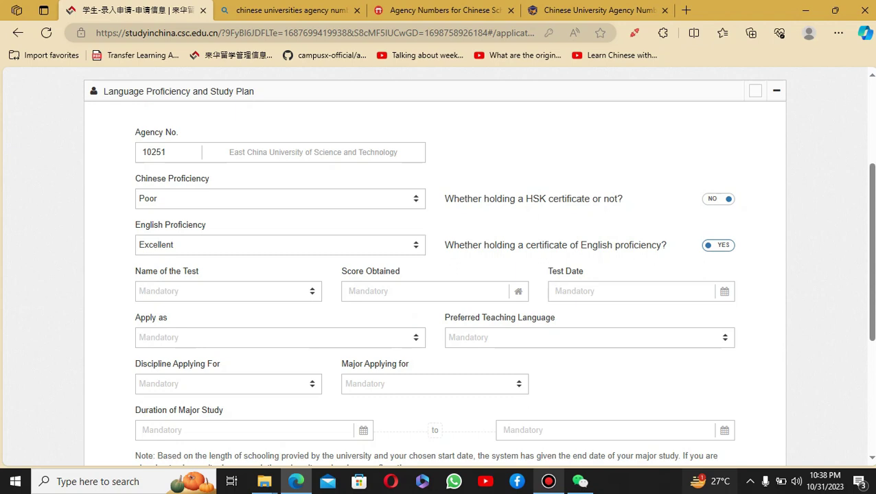
Look through the English test names offered for the certificate, and set the English certificate answer back to No.
scroll(434, 274, down, 1)
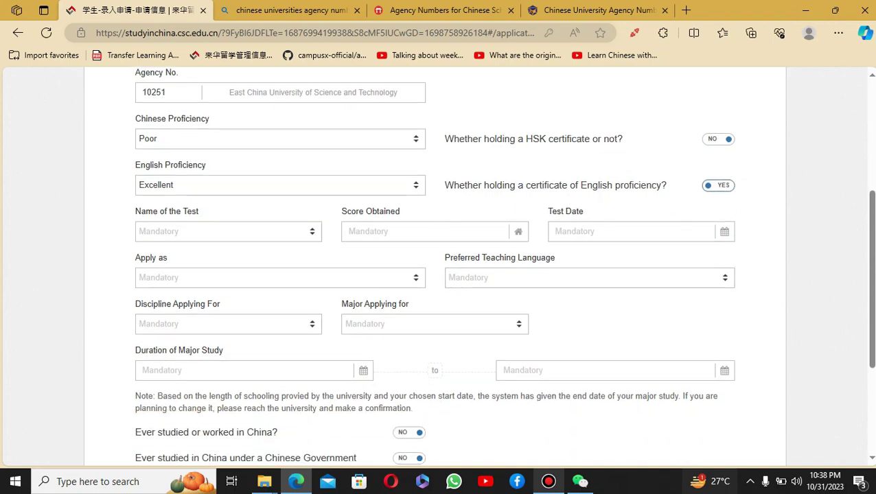
click(227, 231)
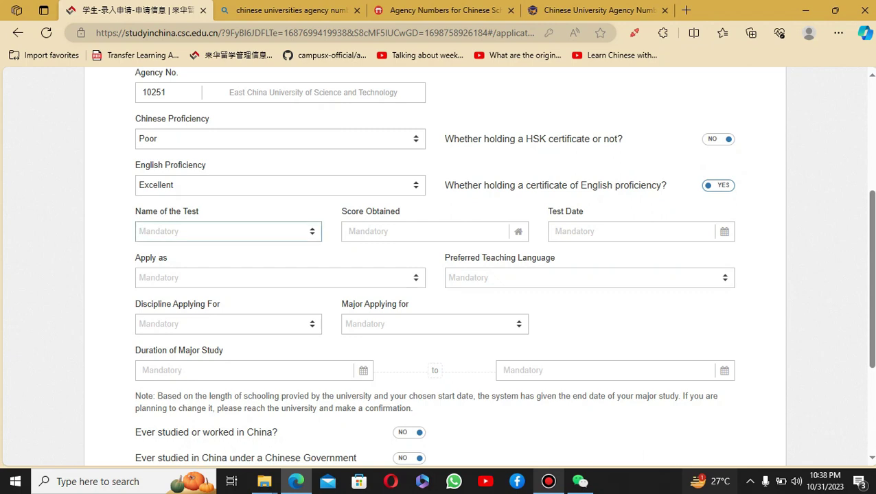
scroll(226, 331, down, 1)
scroll(227, 331, up, 1)
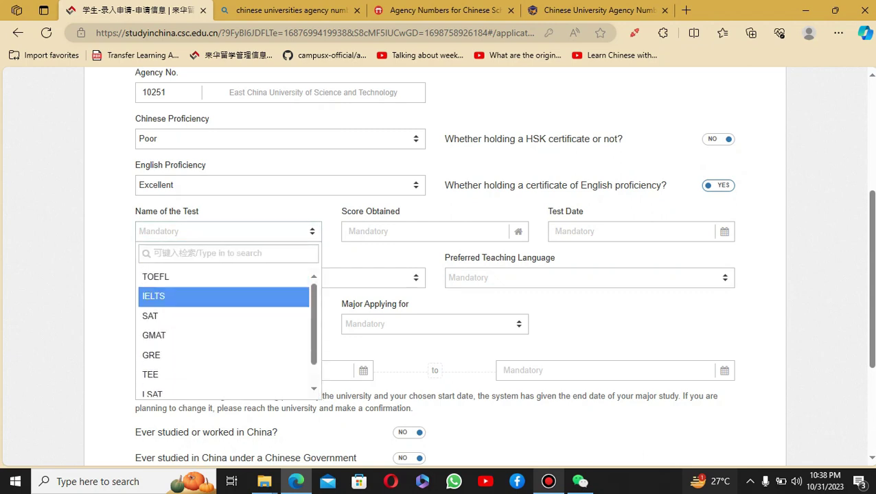
key(Escape)
click(718, 185)
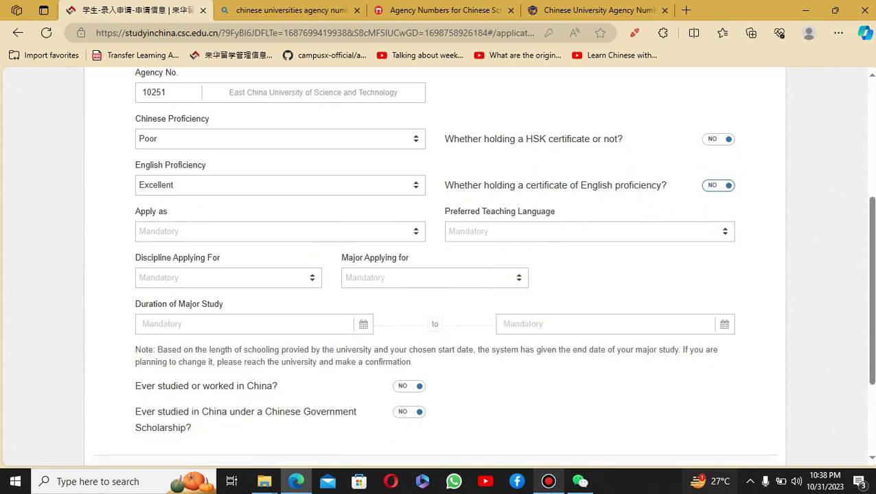
Set the English certificate answer to Yes again, step through the test name, score and date fields, and reset it to No.
key(space)
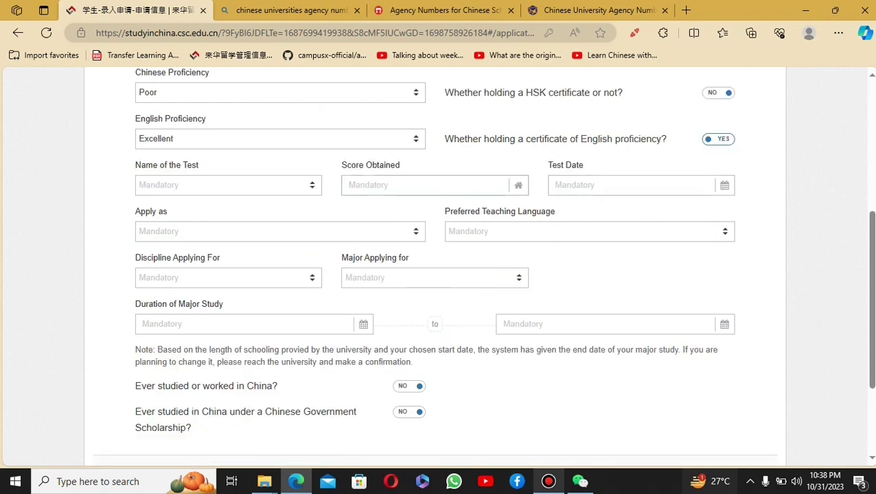
key(Tab)
key(Tab)
key(Tab)
key(shift+Tab)
key(shift+Tab)
key(shift+Tab)
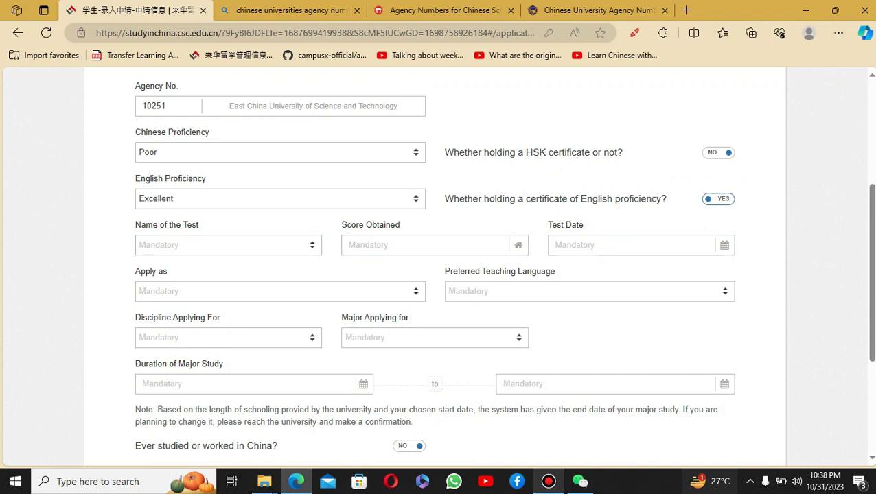
key(space)
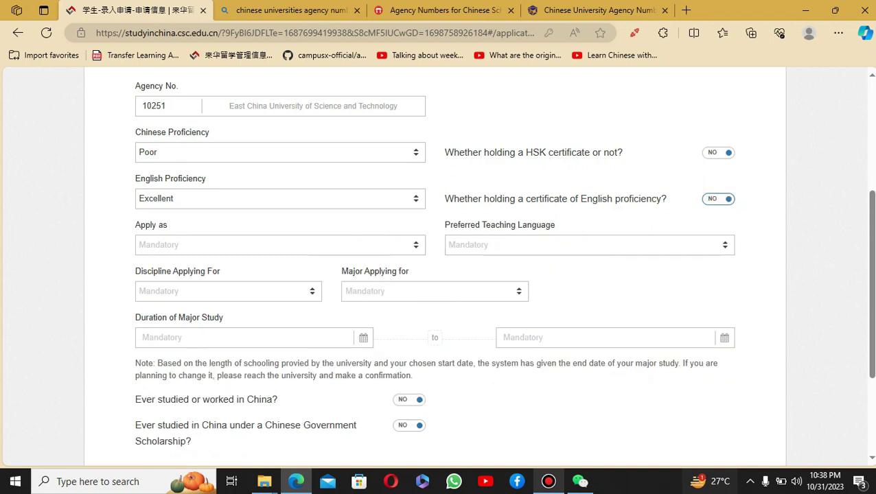
Set Apply as to Master's Degree and the Preferred Teaching Language to English.
key(Tab)
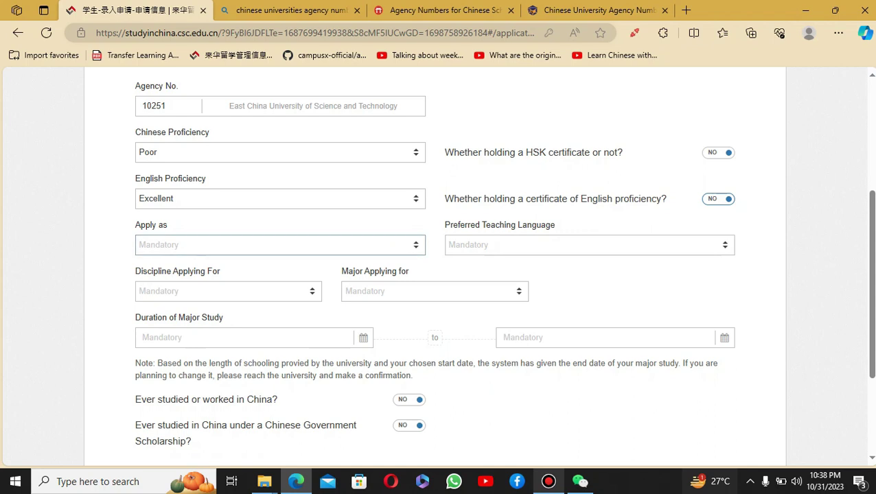
click(281, 244)
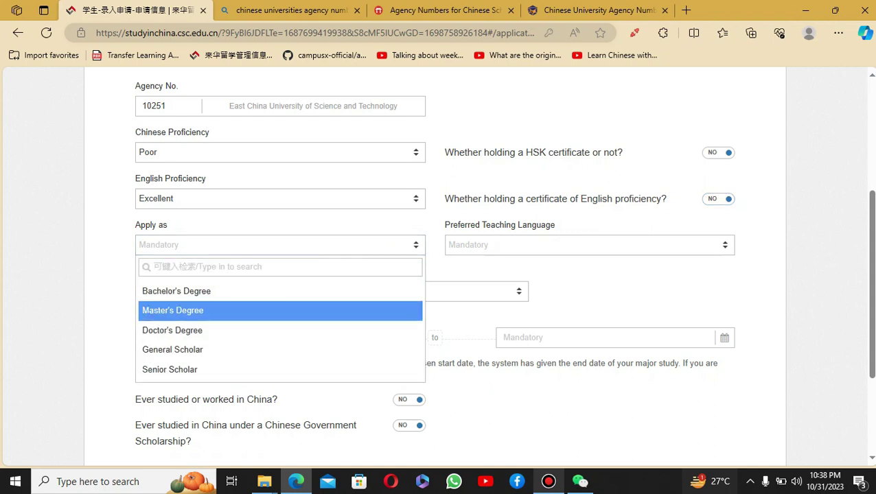
click(172, 311)
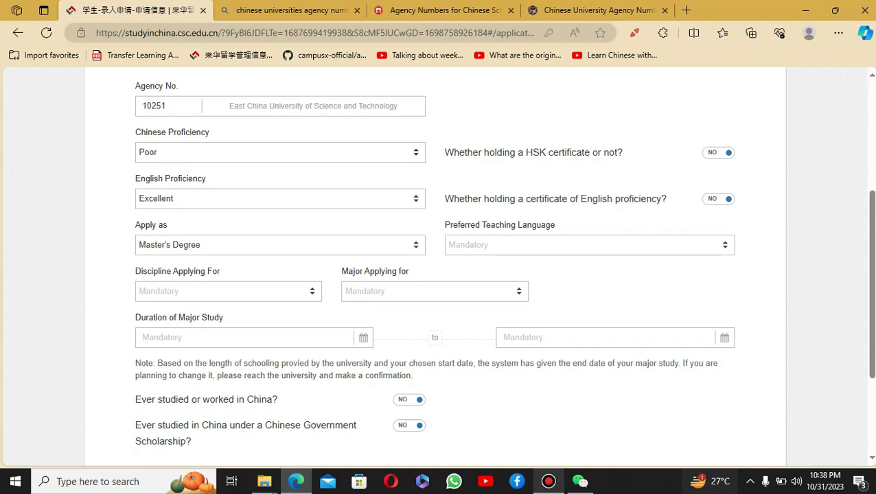
key(Tab)
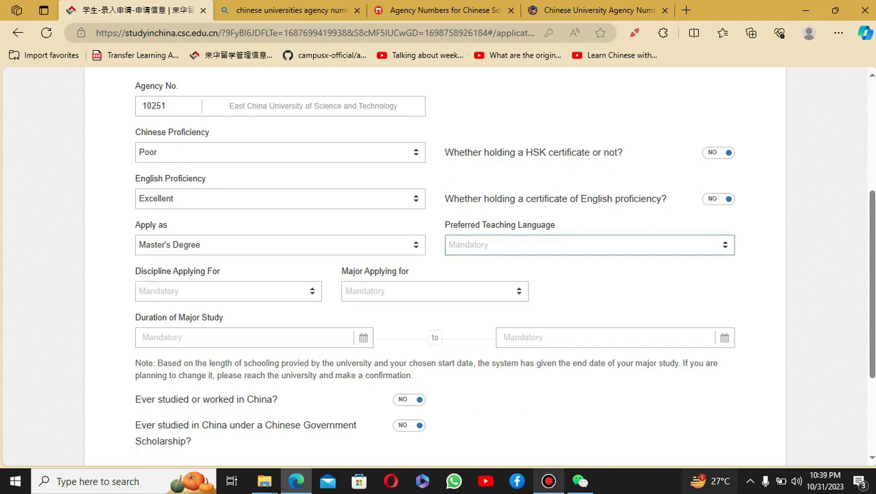
key(Down)
key(Down)
key(Return)
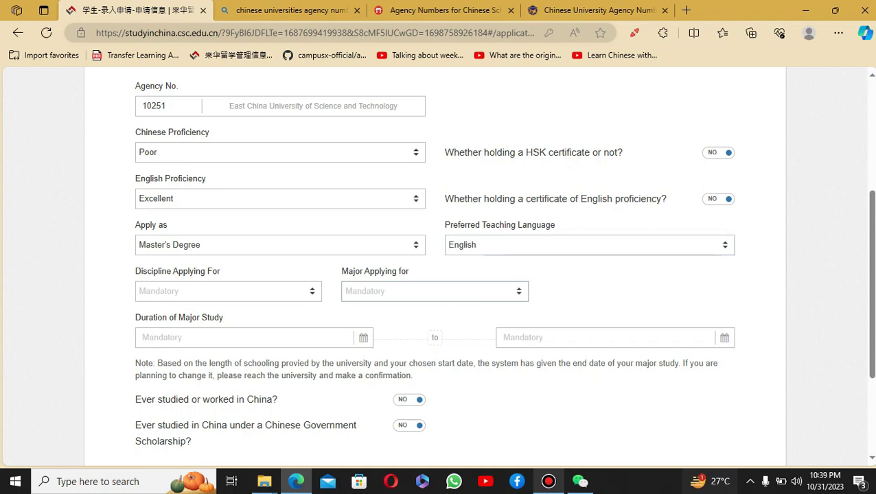
Review the disciplines offered and choose Engineering as the Discipline Applying For.
key(Tab)
key(Down)
key(Down)
key(Down)
key(Up)
key(Up)
key(Down)
key(Up)
key(Down)
key(Down)
key(Up)
key(Up)
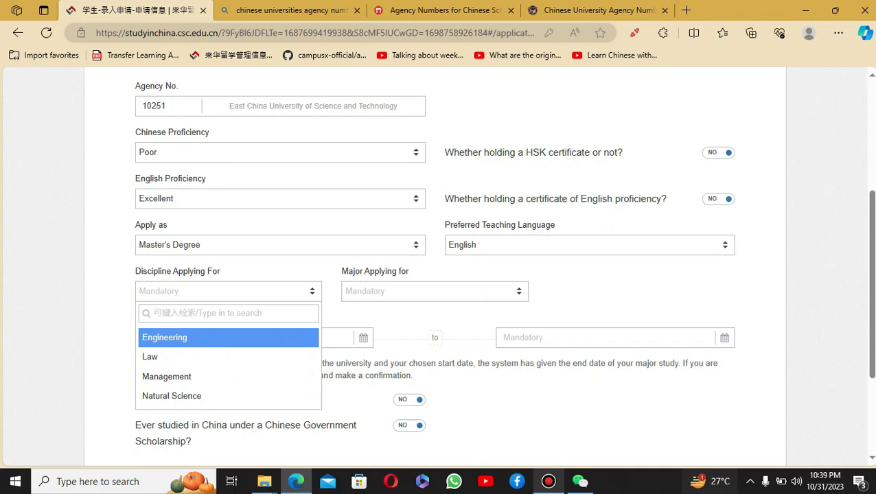
key(Down)
key(Down)
key(Down)
key(Up)
key(Up)
key(Up)
key(Return)
Look through the engineering majors and choose Computer Science and Technology as the Major Applying for.
click(434, 291)
scroll(429, 359, down, 2)
key(Down)
key(Down)
key(Down)
key(Down)
key(Down)
key(Down)
key(Down)
key(Down)
key(Down)
key(Down)
key(Down)
key(Down)
key(Down)
key(Down)
key(Down)
key(Down)
key(Down)
key(Down)
key(Down)
key(Down)
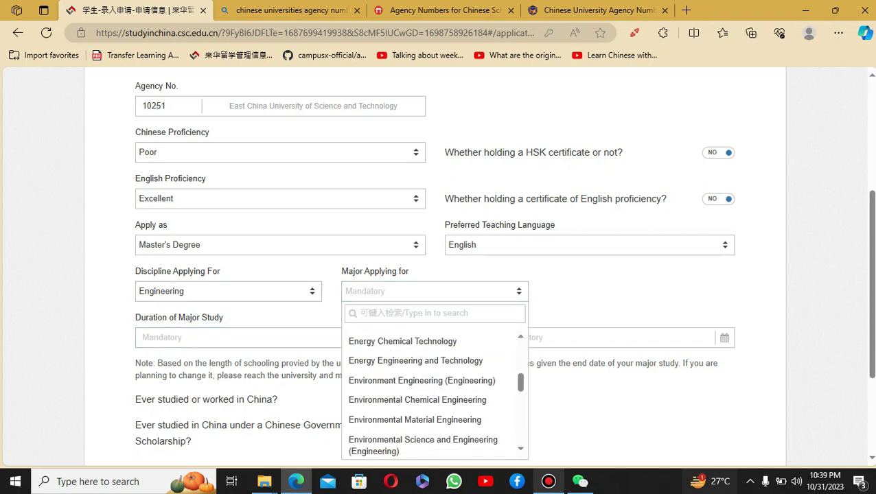
key(Up)
key(Up)
key(Up)
key(Up)
key(Up)
key(Up)
key(Up)
key(Up)
key(Up)
key(Up)
key(Up)
key(Up)
key(Up)
key(Up)
key(Up)
key(Up)
key(Up)
key(Up)
key(Up)
key(Up)
key(Up)
key(Up)
key(Up)
key(Up)
key(Up)
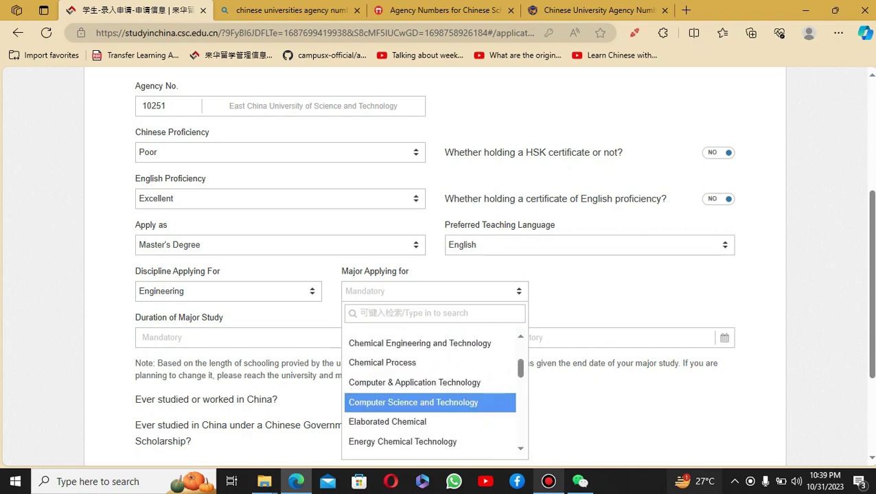
key(Return)
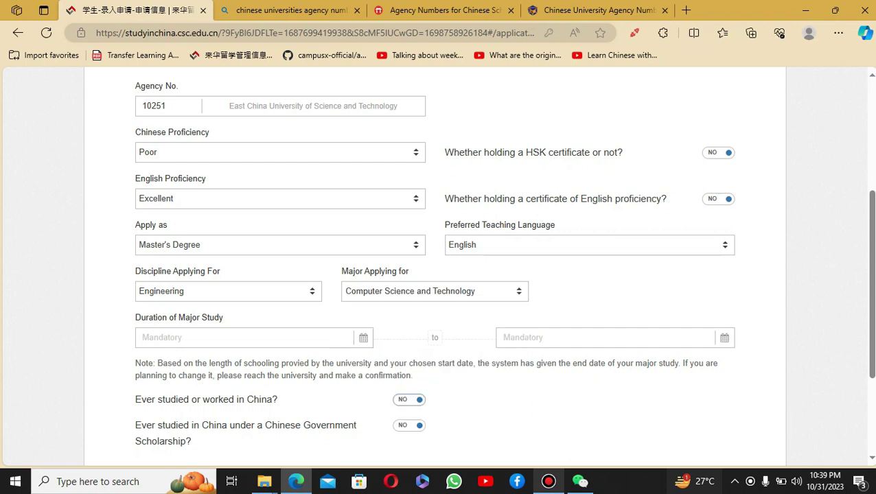
Check the date of entry under Duration of Major Study and close its month picker without changing the date.
click(244, 338)
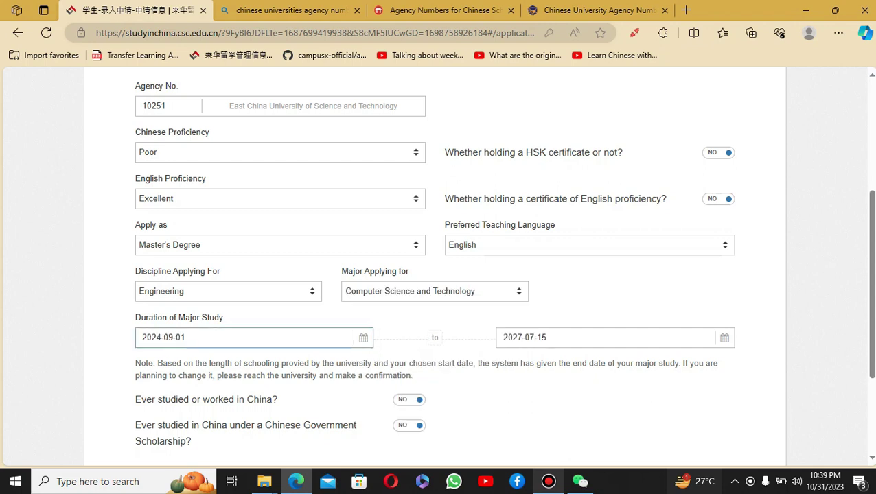
triple_click(163, 337)
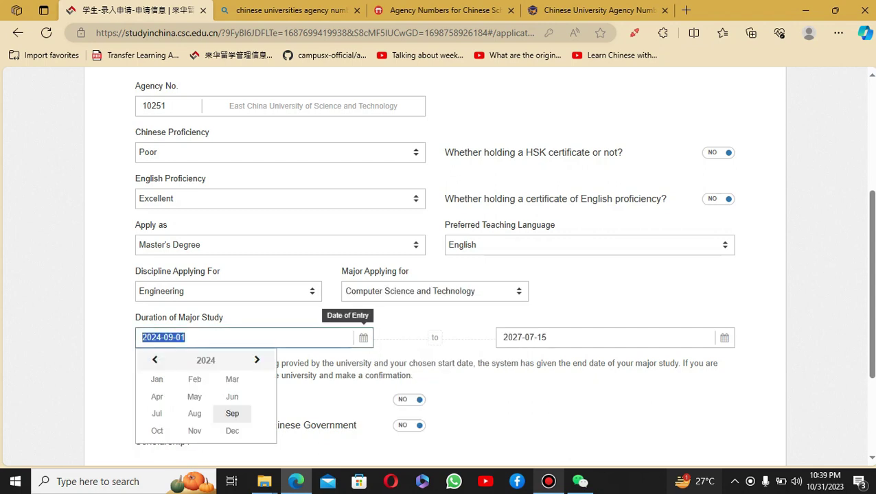
key(Escape)
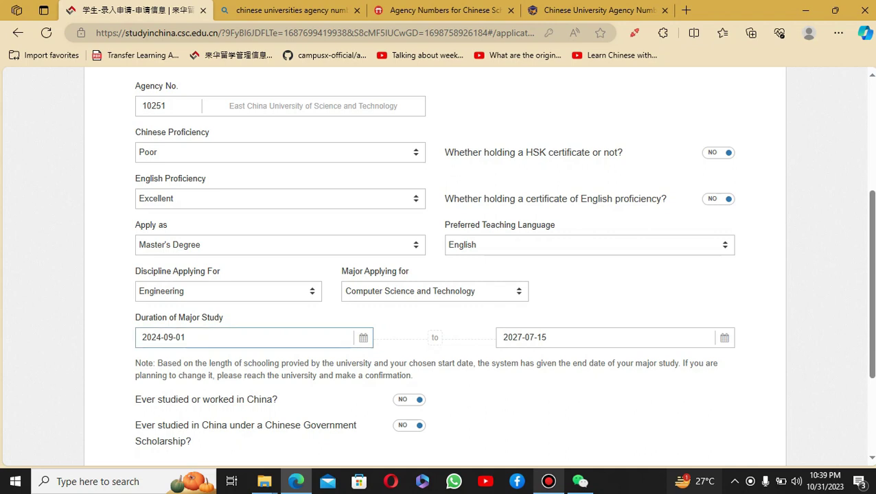
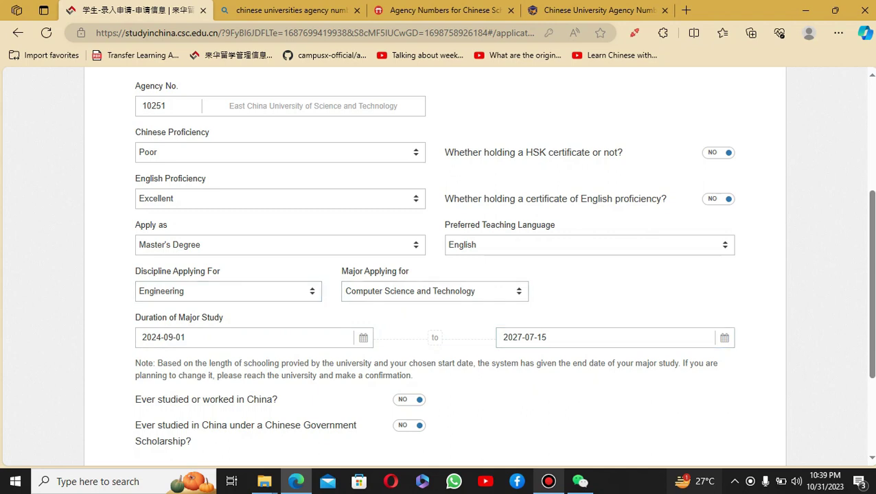
Change the Major Applying for to Chemical Engineering and check the Duration of Major Study dates.
click(434, 291)
scroll(430, 376, down, 1)
scroll(430, 430, up, 1)
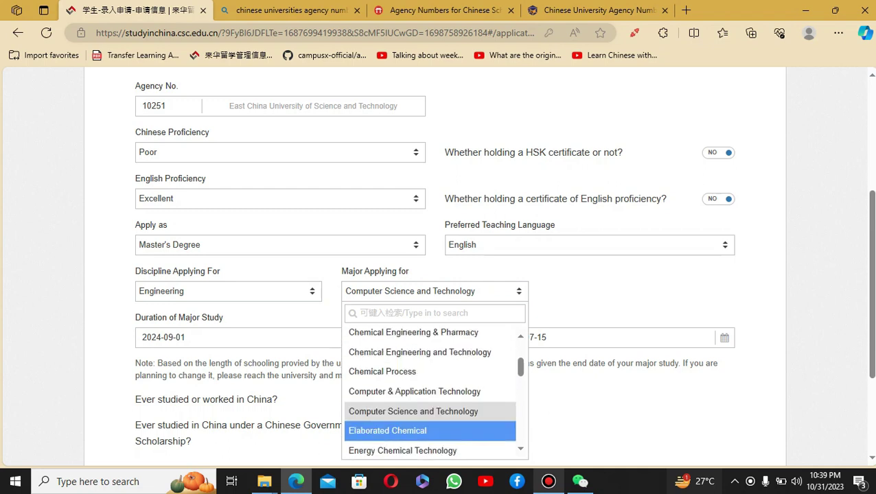
key(Up)
key(Up)
key(Up)
key(Up)
key(Up)
key(Up)
key(Return)
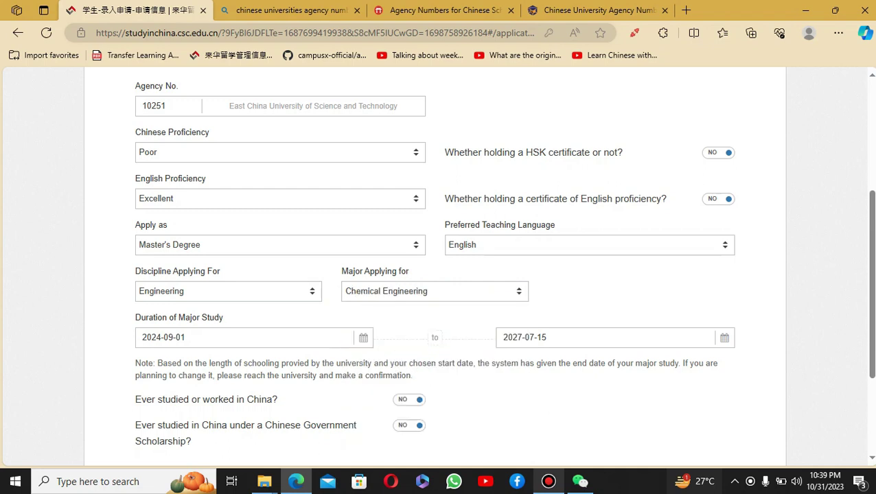
key(Tab)
key(Tab)
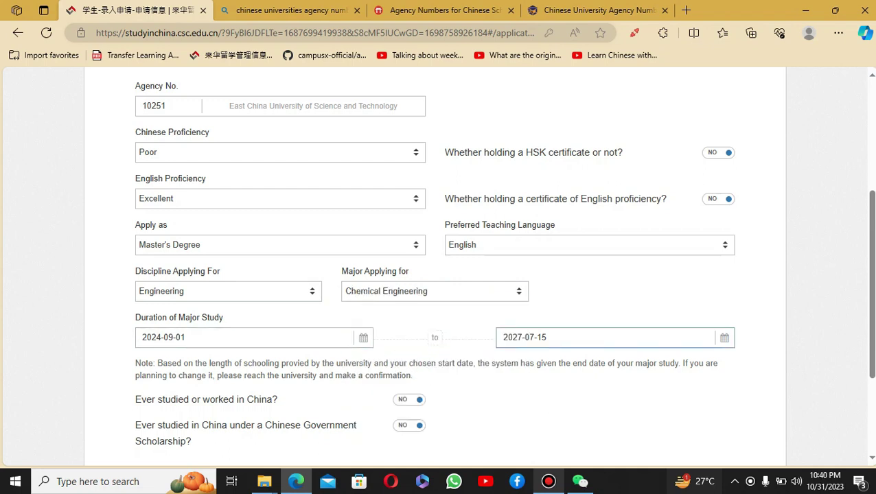
Change the discipline to Management with Business Administration as the major, and check the end date of the study.
click(227, 291)
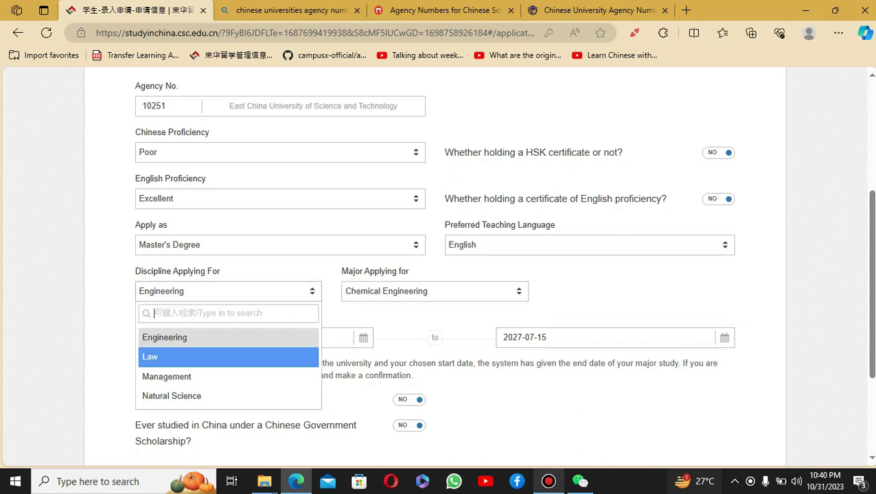
key(Return)
key(Tab)
key(Down)
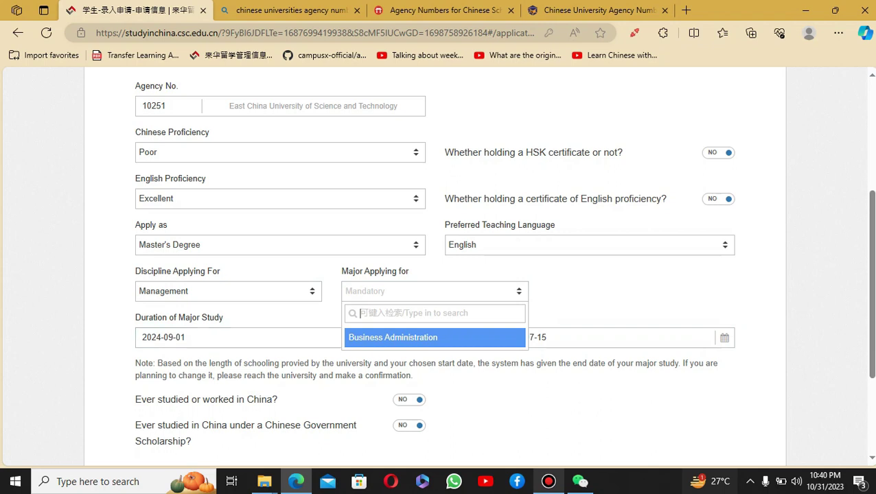
key(Return)
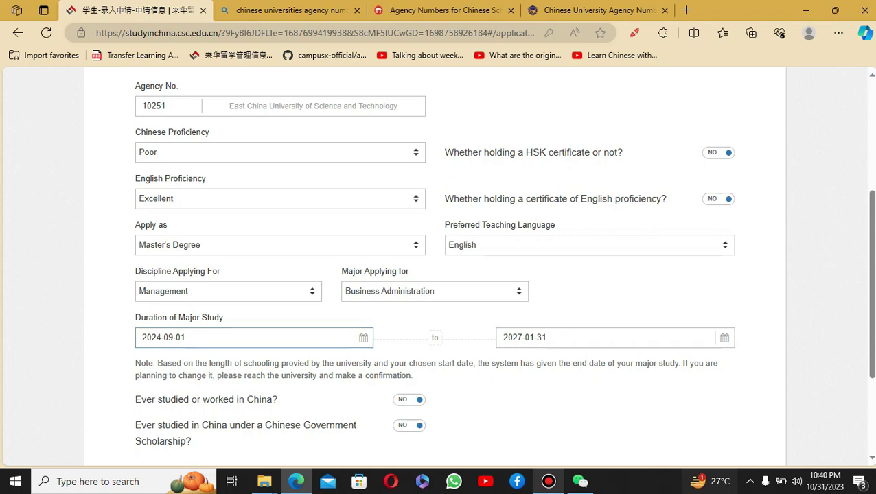
triple_click(524, 337)
key(Escape)
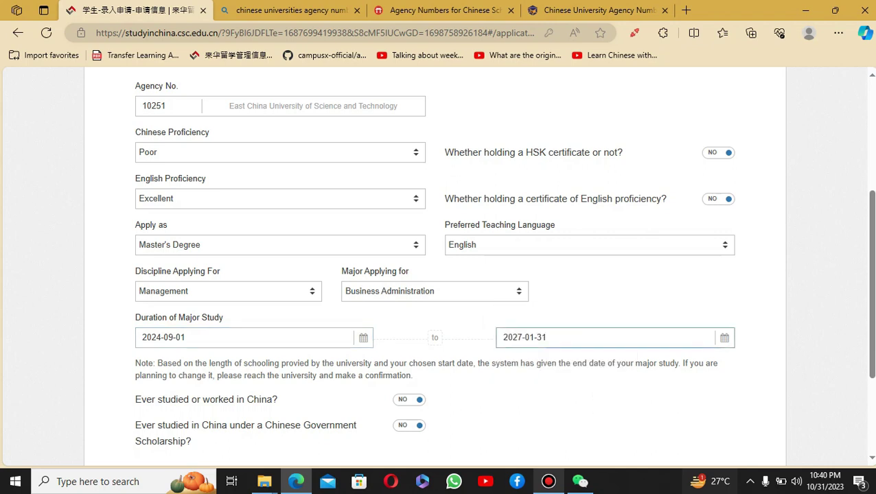
Change the Preferred Teaching Language to Chinese.
click(228, 291)
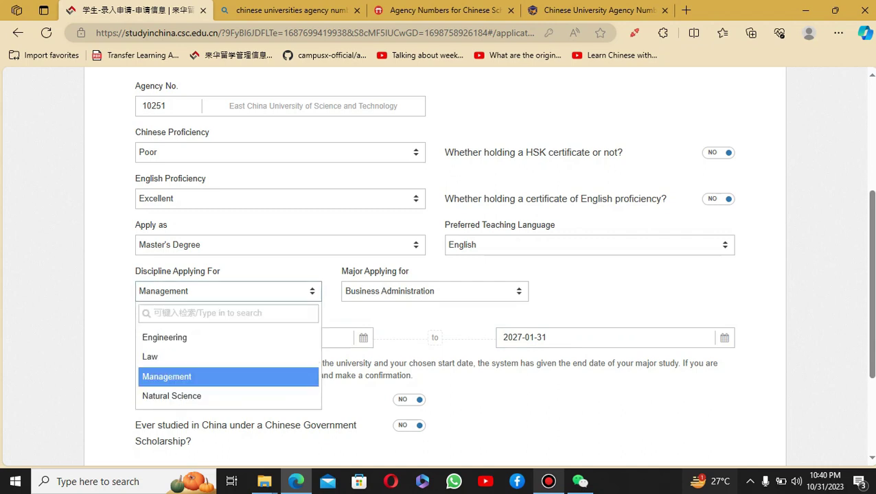
click(228, 291)
click(589, 244)
click(589, 291)
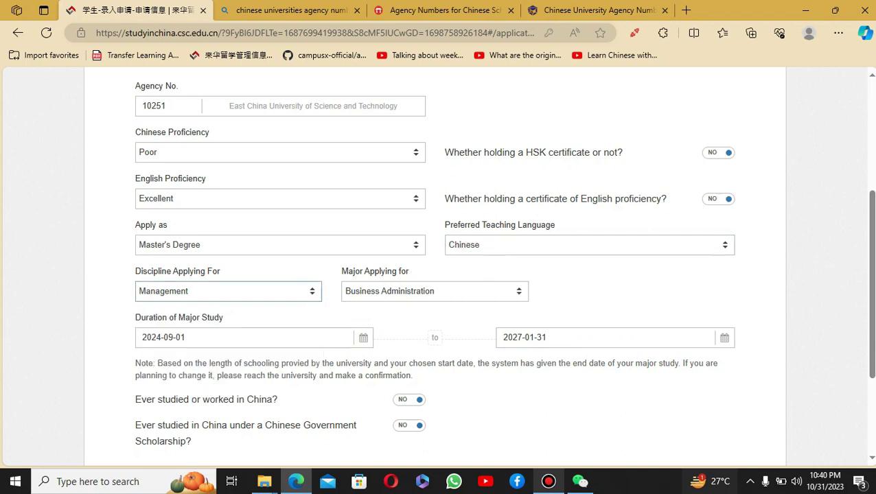
Look through the disciplines offered with Chinese as the teaching language, and close the list without changing the selection.
click(228, 291)
key(Up)
key(Up)
key(Up)
key(Up)
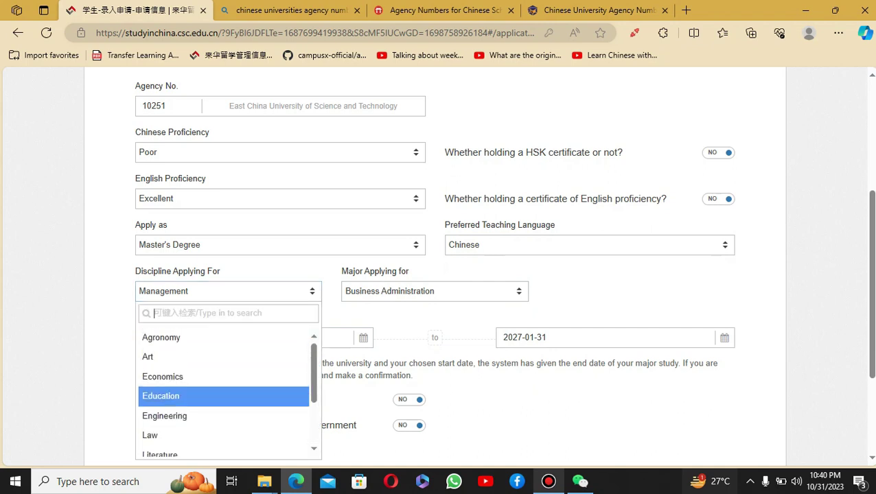
key(Down)
key(Down)
key(Down)
key(Down)
key(Down)
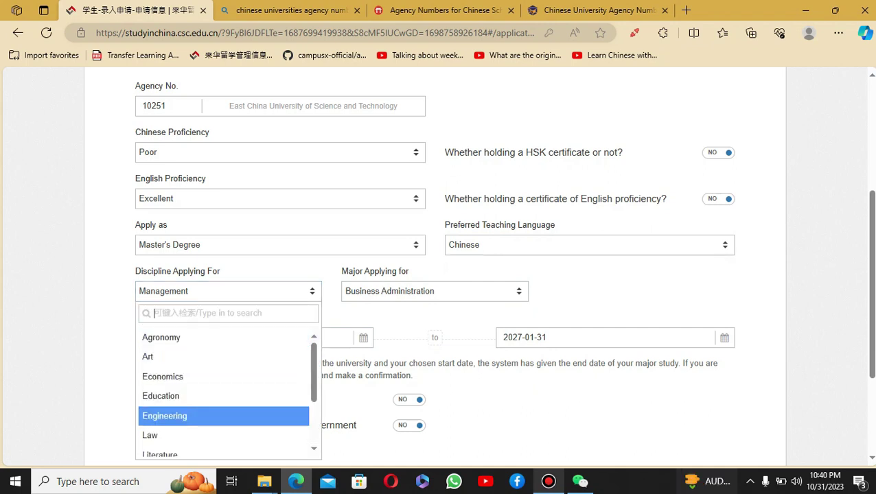
key(Down)
key(Down)
key(Down)
key(Down)
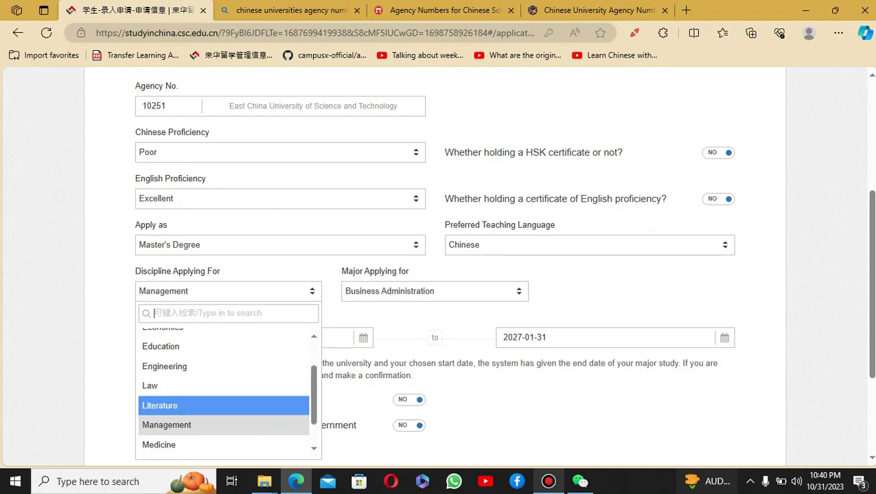
key(Up)
key(Up)
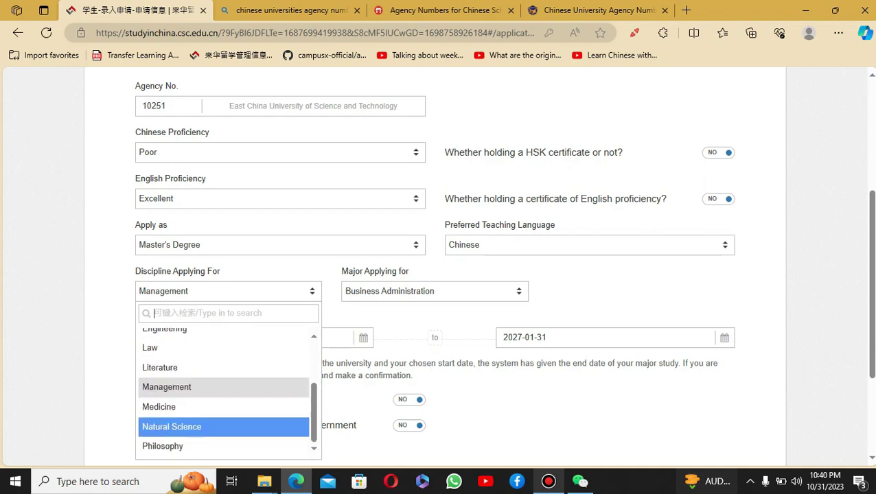
key(Up)
key(Up)
key(Up)
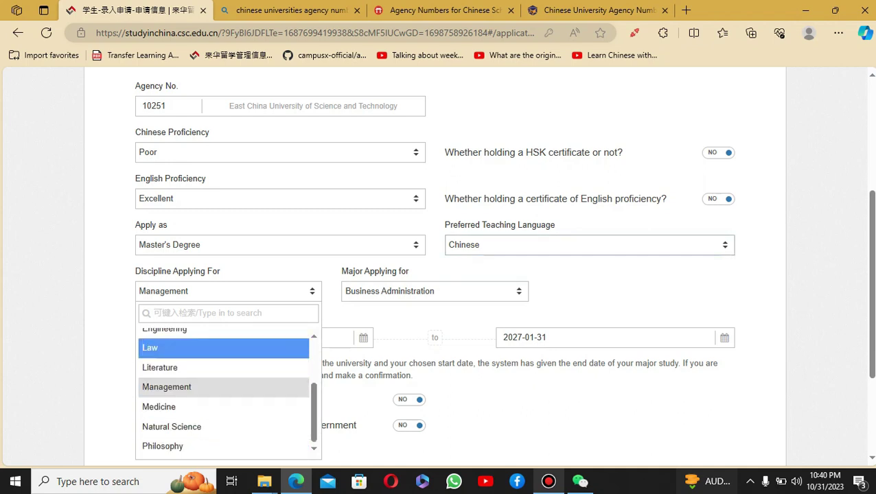
key(Escape)
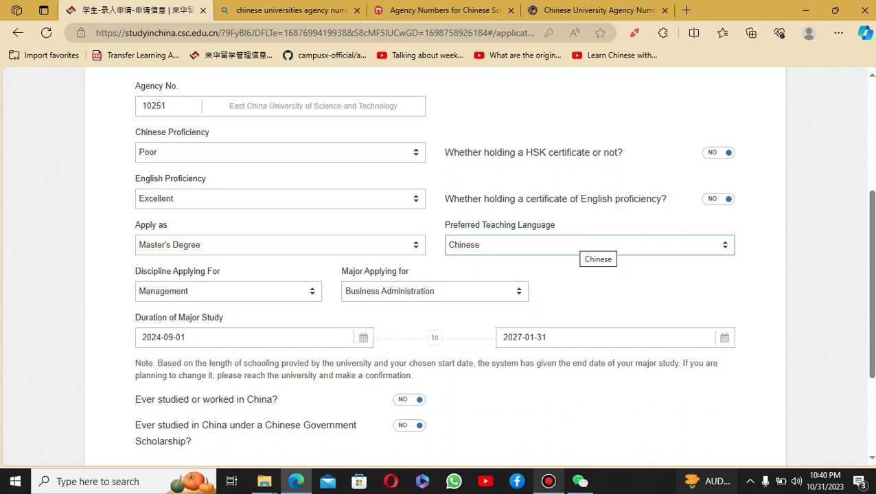
Set the Preferred Teaching Language to English and the Discipline Applying For to Engineering.
click(578, 245)
click(579, 311)
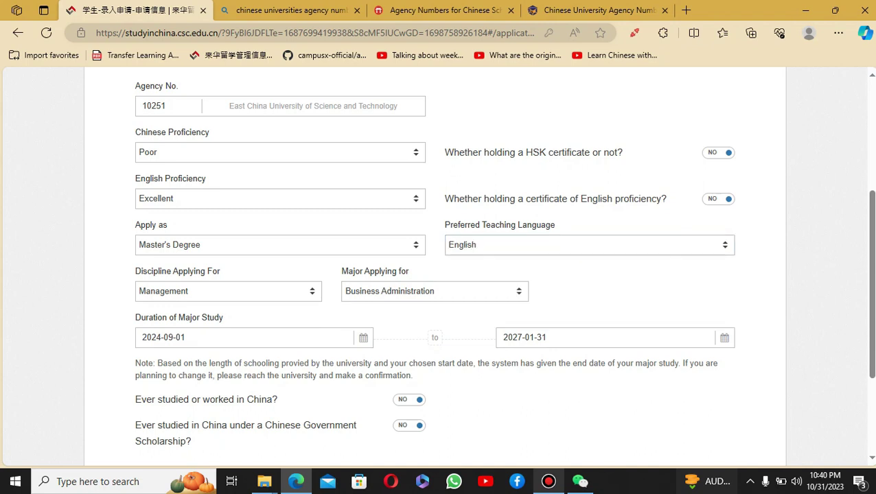
click(228, 291)
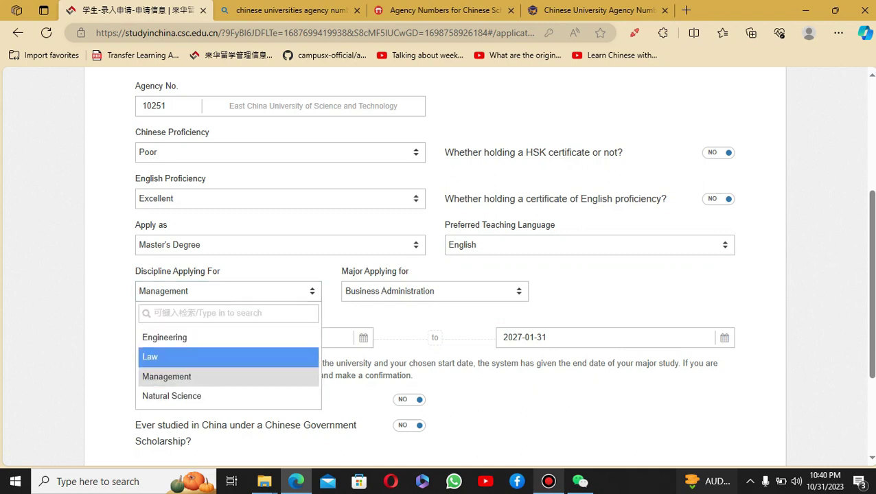
key(Up)
click(228, 338)
Set the Major Applying for to Computer Science and Technology and check the rest of the study plan entries.
click(434, 291)
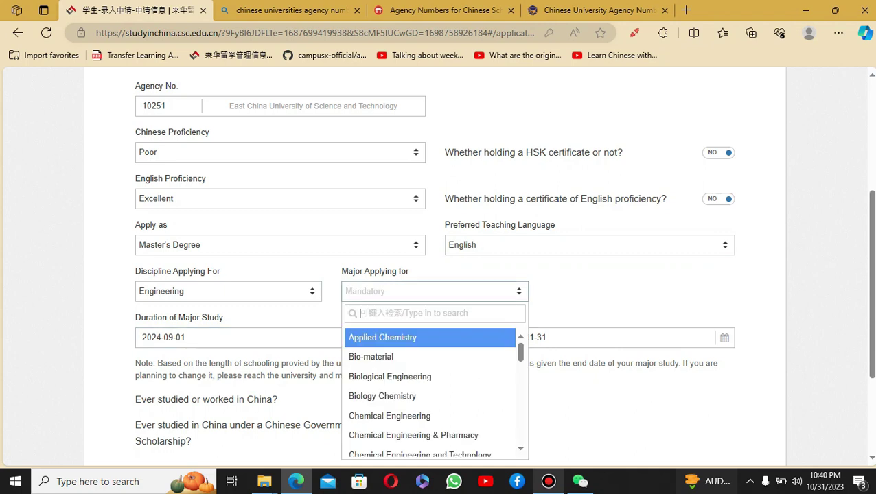
key(Down)
key(Down)
key(Down)
key(Down)
key(Down)
key(Down)
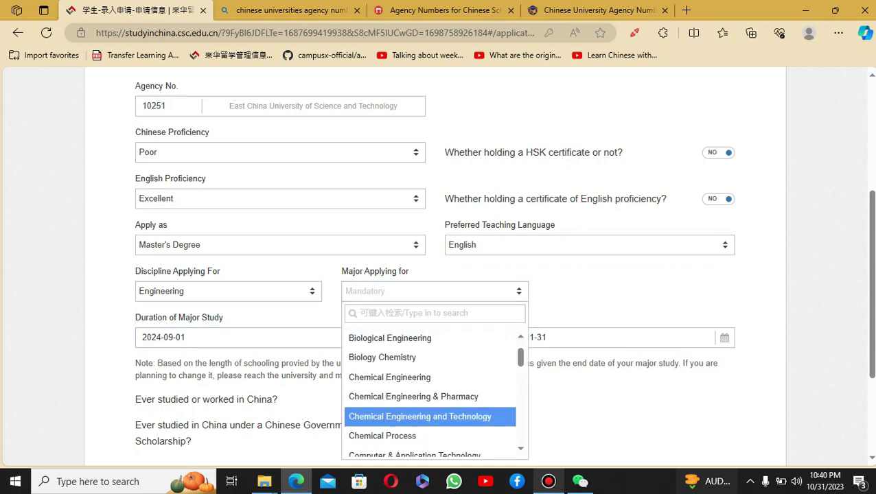
key(Down)
key(Down)
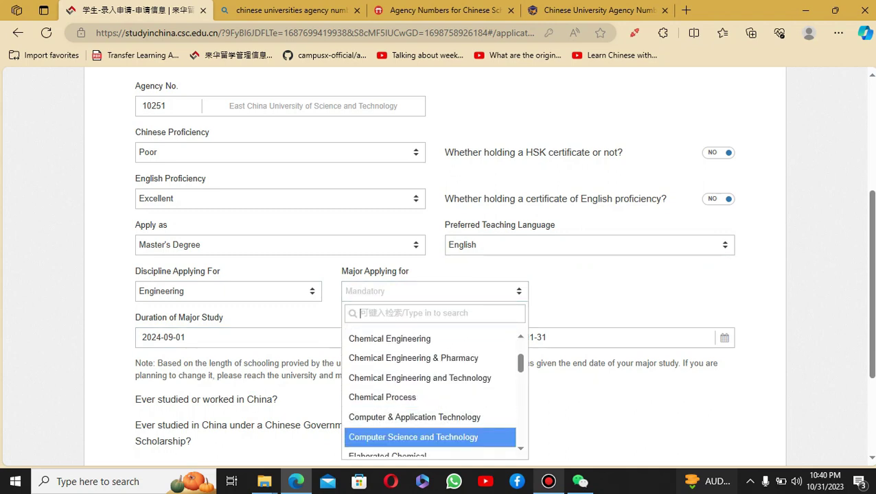
key(Return)
scroll(438, 268, down, 1)
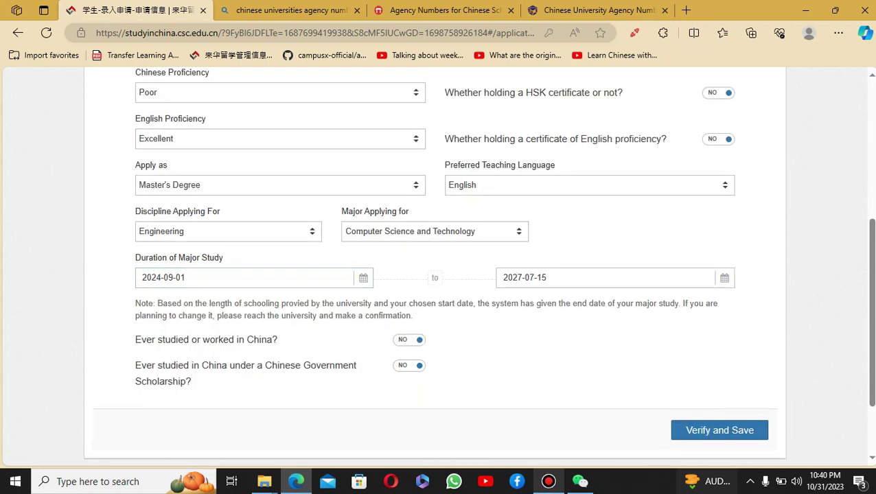
scroll(274, 309, up, 2)
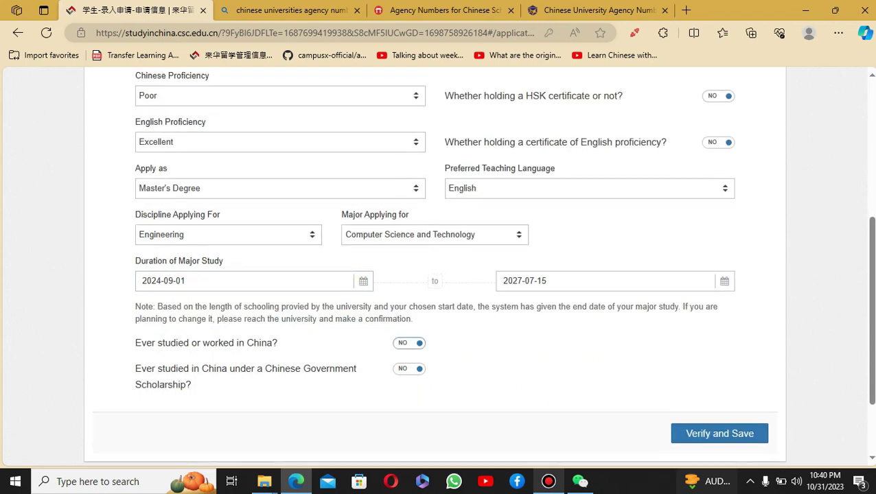
scroll(438, 267, down, 1)
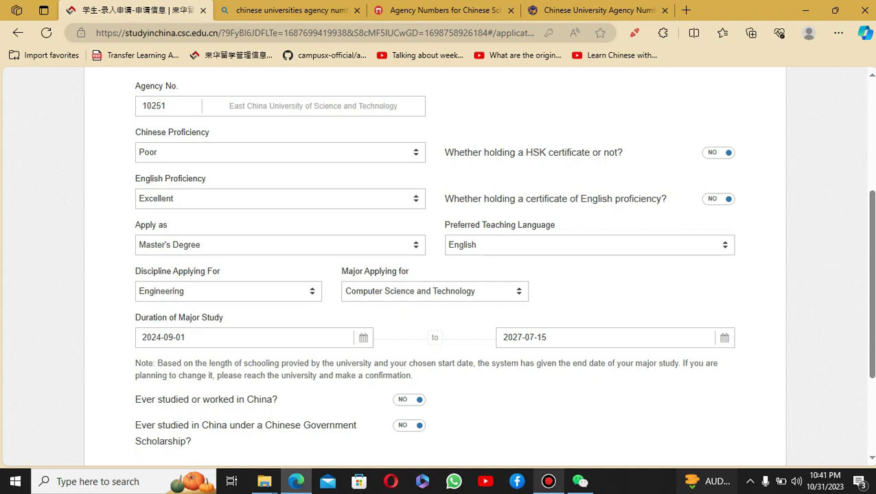
scroll(438, 268, down, 1)
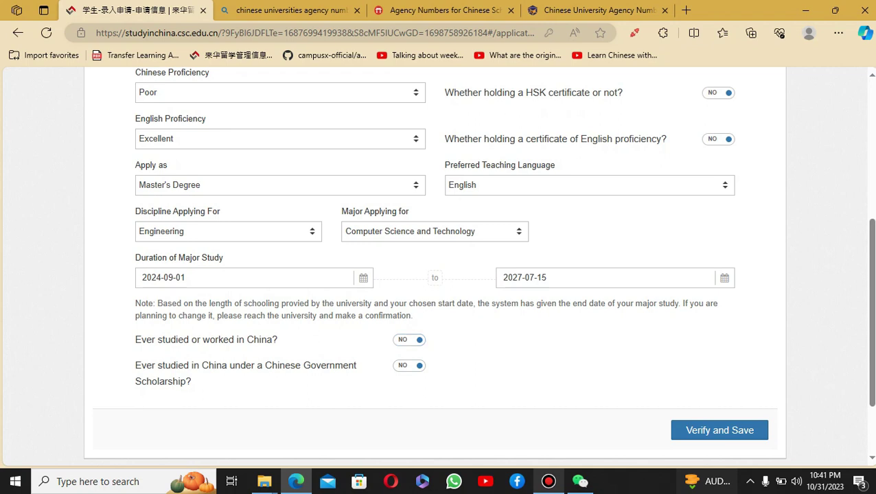
Switch each question about previous study, work or scholarship in China to Yes to view its extra fields, and return both to No.
click(409, 339)
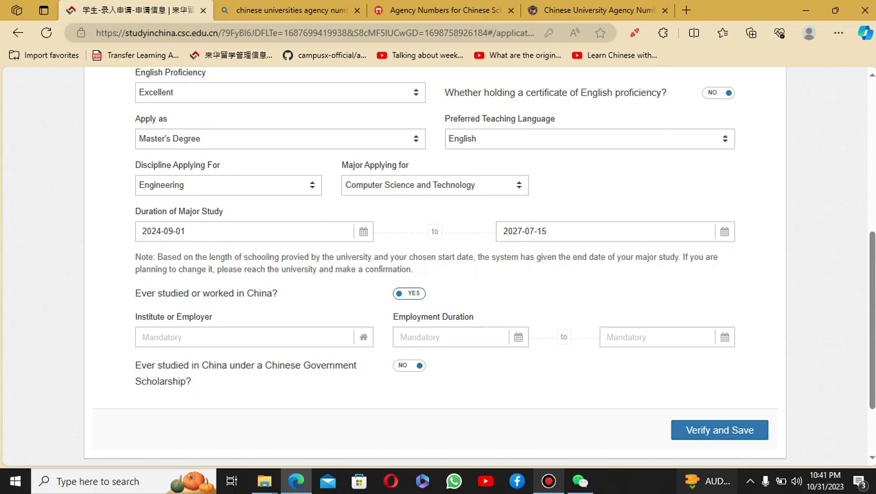
click(410, 293)
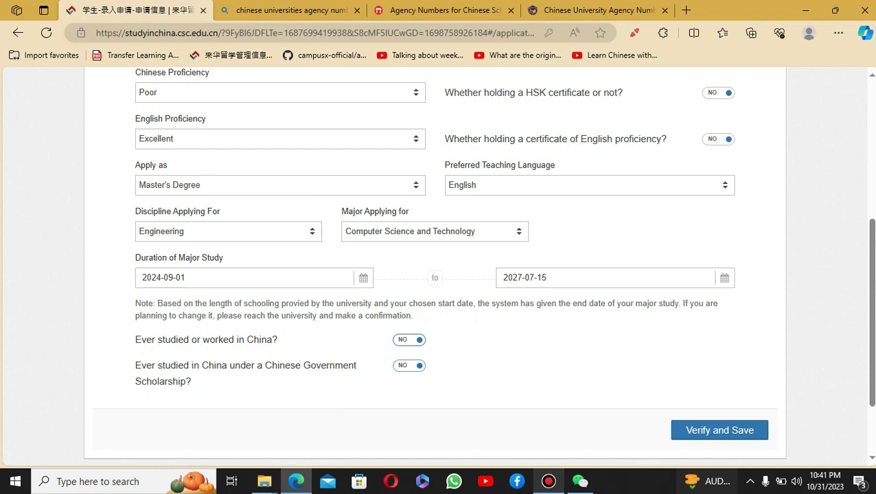
click(409, 365)
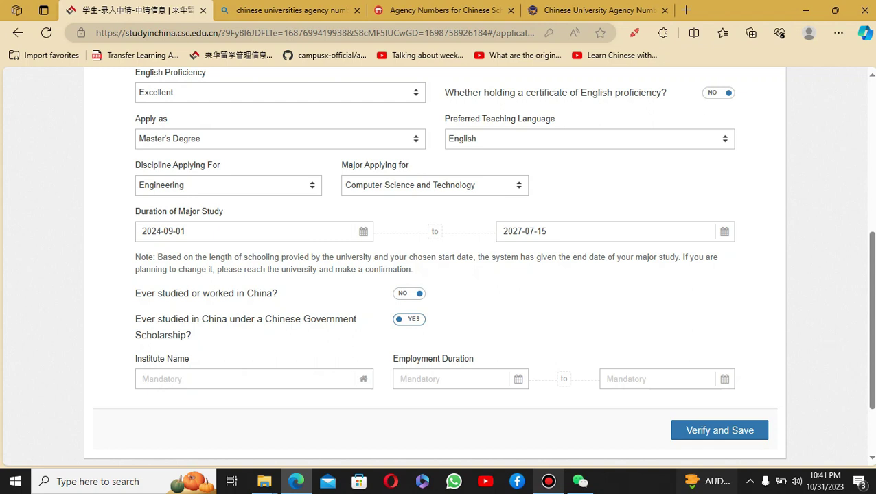
click(410, 320)
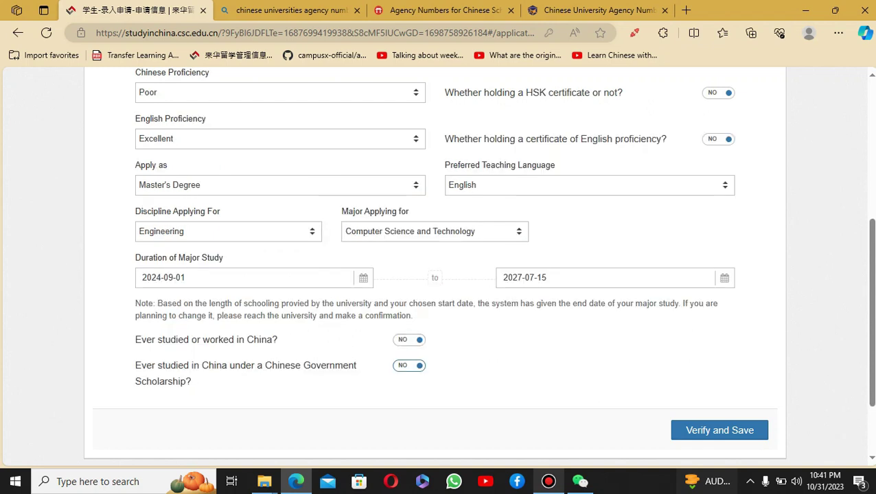
Verify and save the Language Proficiency and Study Plan section, and reopen it briefly to review the saved entries.
scroll(479, 266, down, 1)
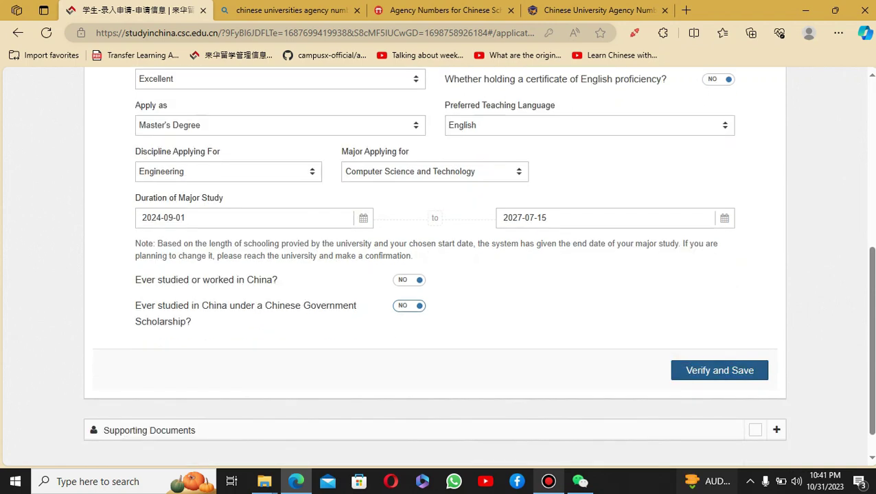
click(719, 371)
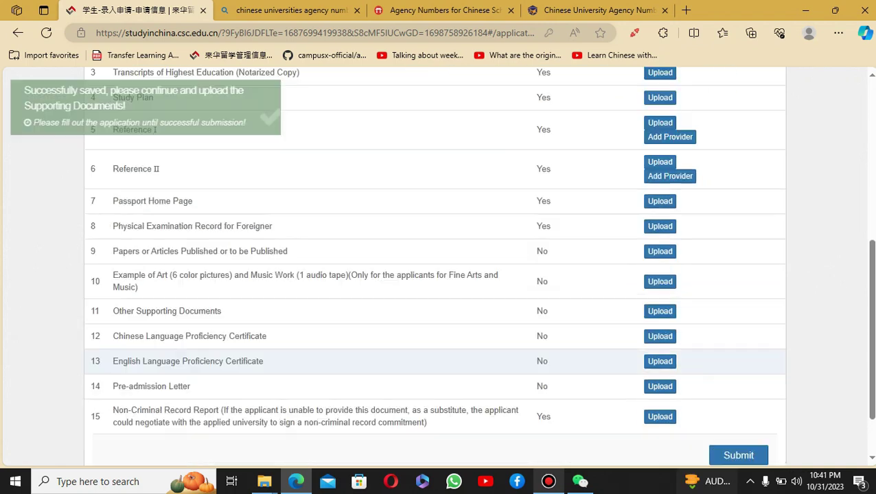
scroll(434, 266, up, 5)
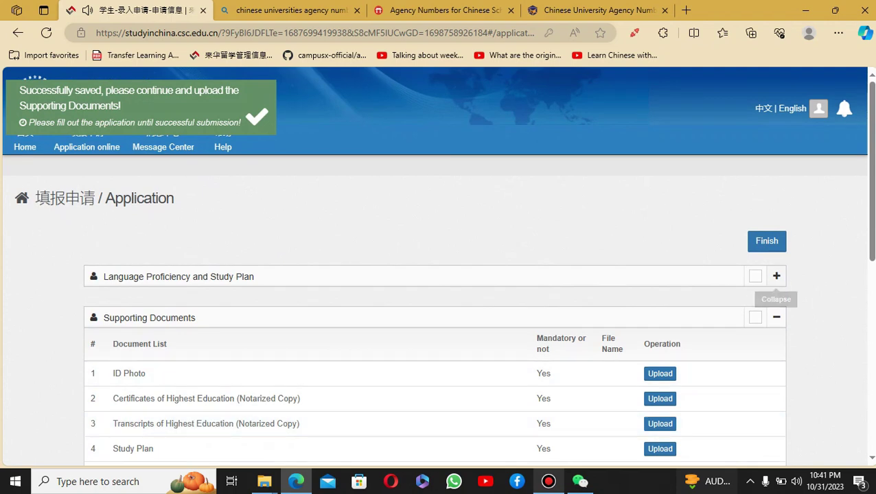
click(777, 275)
scroll(434, 267, down, 4)
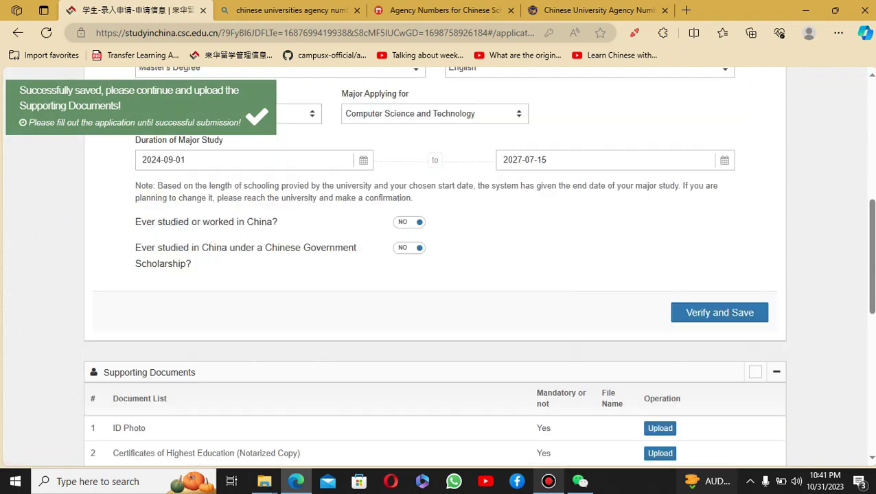
scroll(434, 266, up, 6)
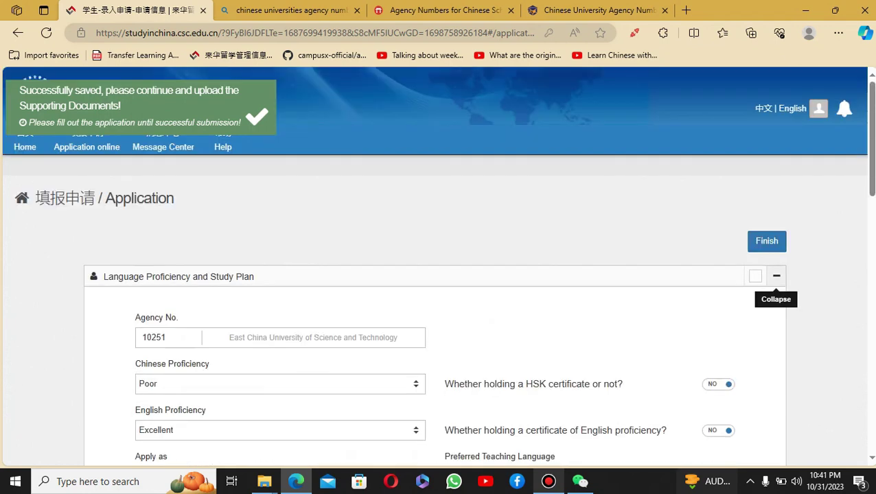
click(776, 275)
Examine the Supporting Documents list from the ID photo to the Non-Criminal Record Report.
scroll(776, 274, down, 3)
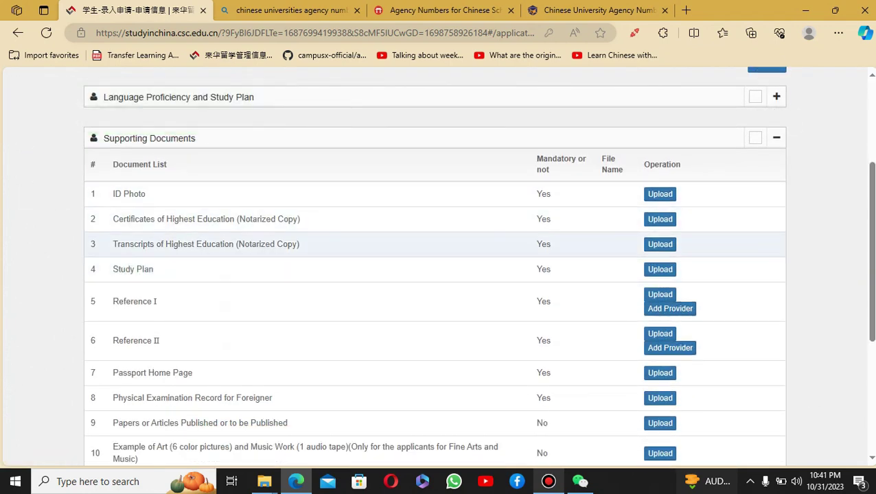
scroll(440, 226, down, 2)
scroll(440, 227, down, 2)
scroll(440, 226, up, 3)
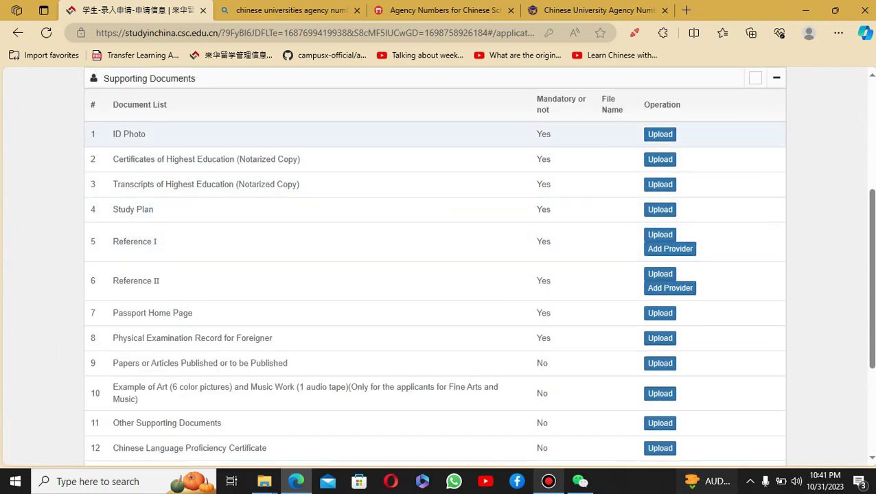
scroll(440, 275, down, 3)
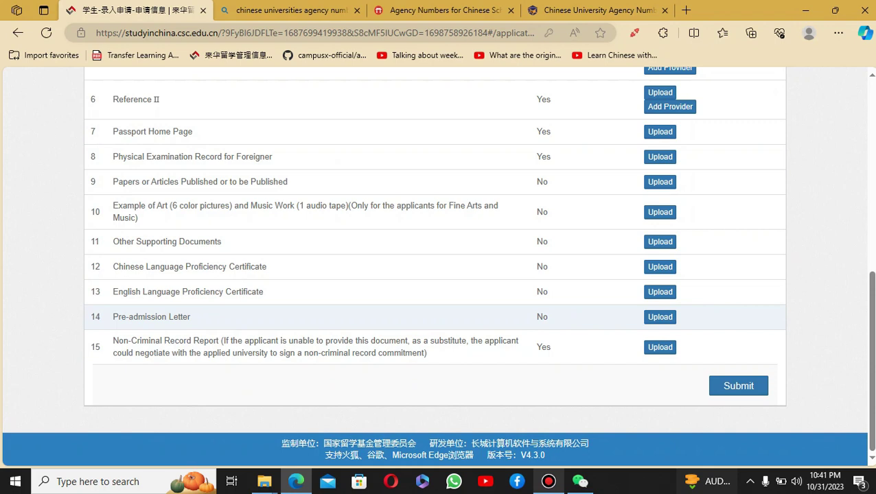
scroll(439, 275, up, 3)
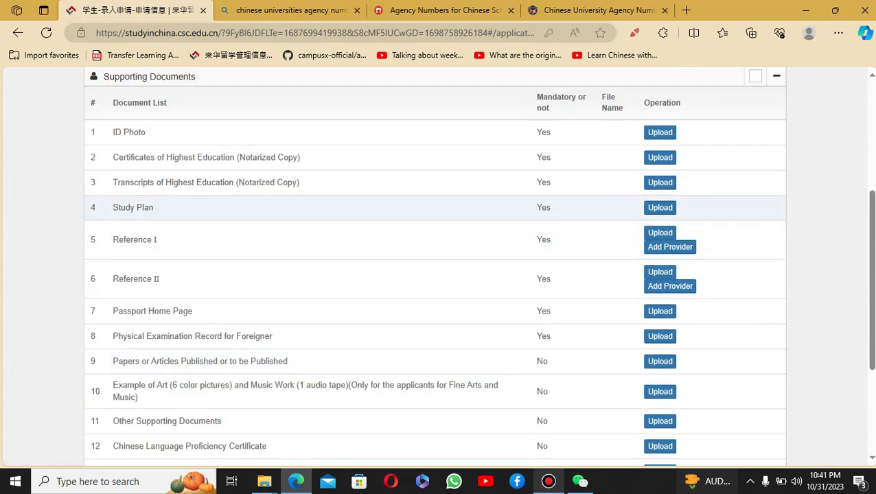
scroll(439, 209, down, 2)
scroll(439, 210, up, 3)
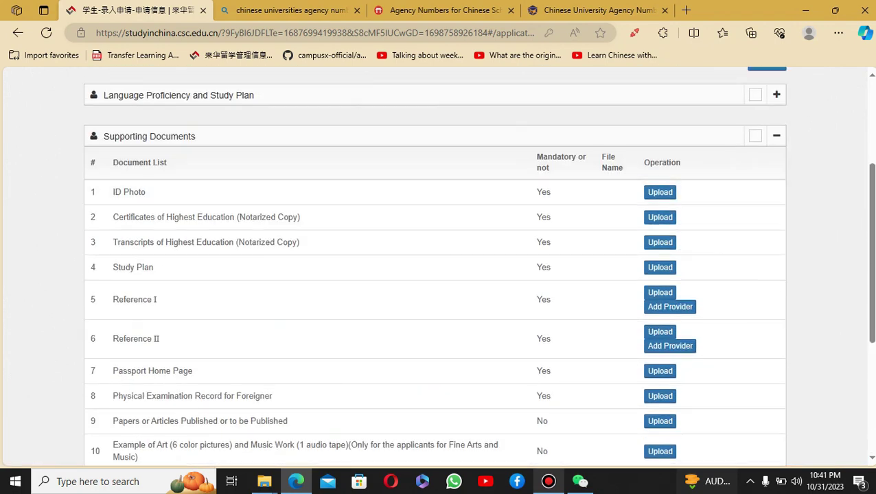
Check which supporting documents are mandatory by highlighting the entries marked Yes in the document list.
drag(542, 193, 551, 243)
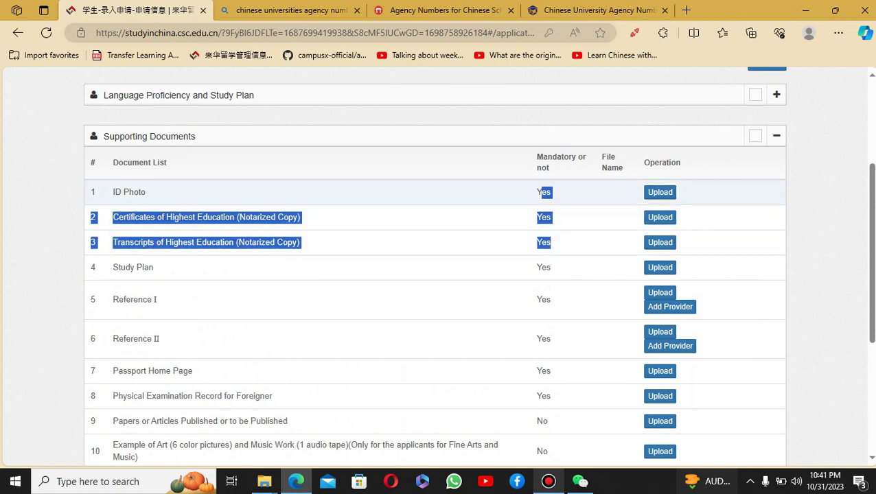
click(549, 165)
scroll(439, 210, down, 1)
scroll(440, 268, down, 1)
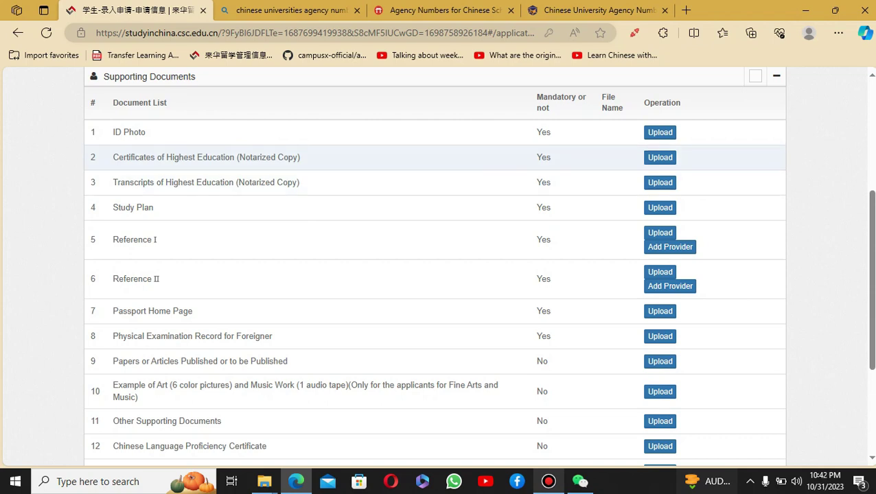
drag(537, 131, 550, 279)
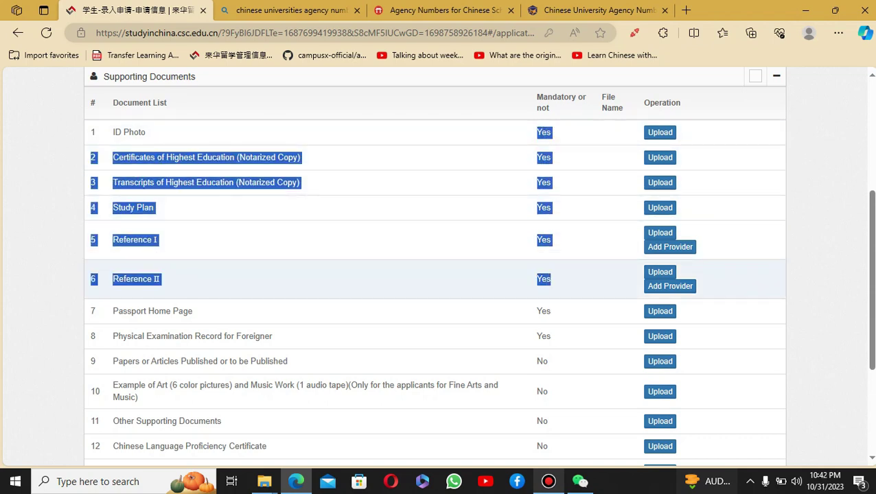
click(558, 132)
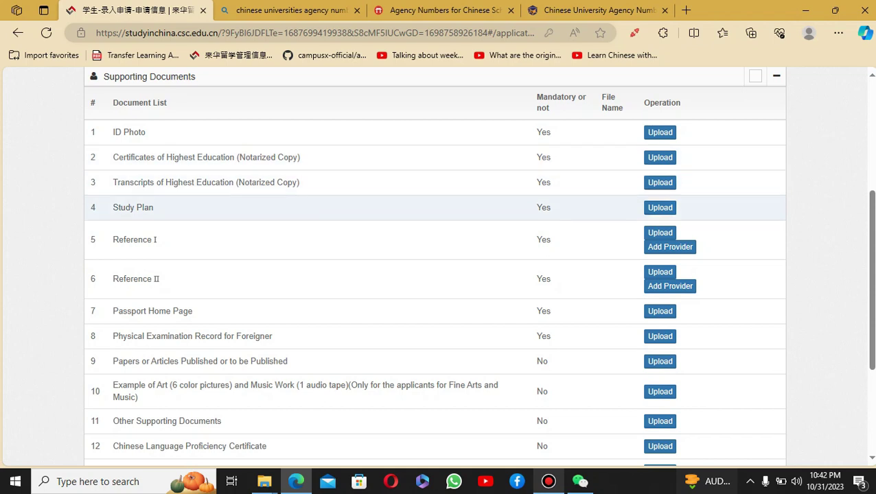
scroll(412, 210, down, 1)
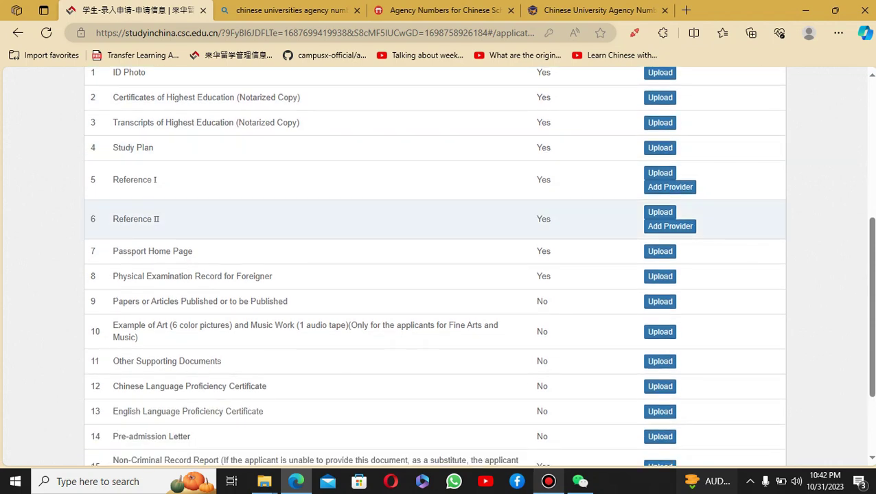
scroll(411, 219, up, 4)
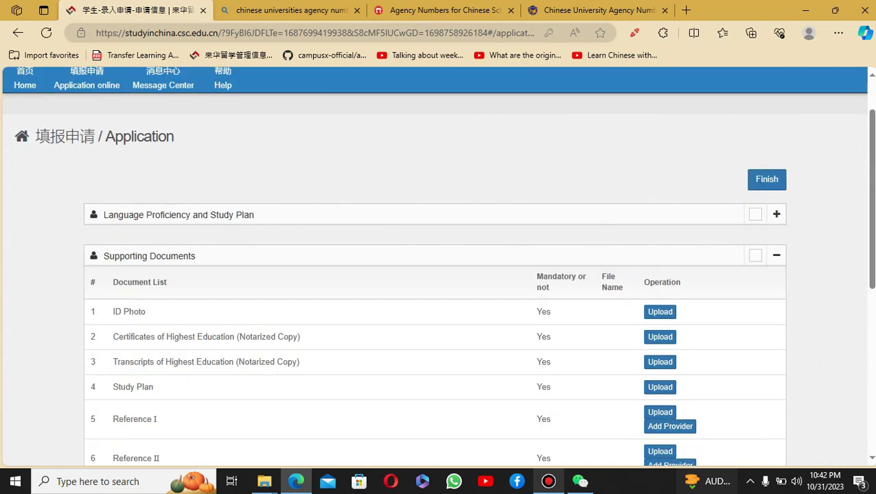
Open the ID Photo upload form and review its photo requirements, highlighting the file size limit.
scroll(412, 277, down, 1)
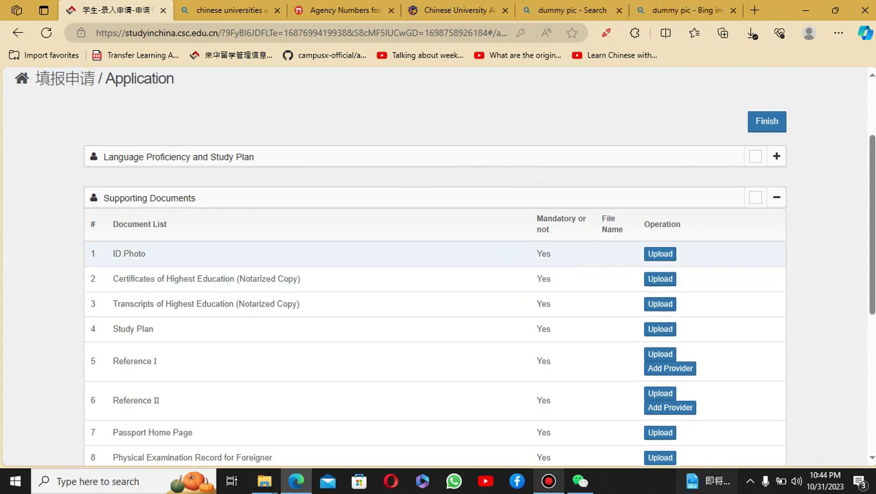
scroll(412, 279, down, 1)
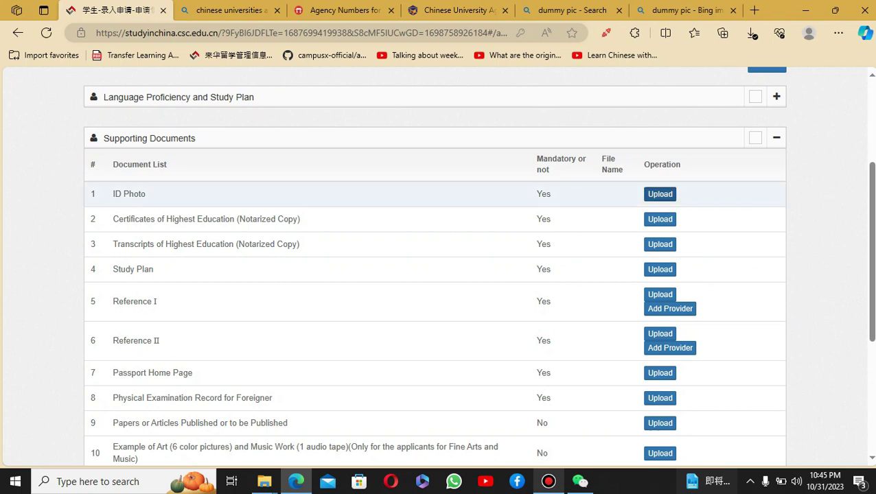
click(660, 193)
drag(266, 199, 460, 247)
drag(251, 271, 460, 270)
click(460, 271)
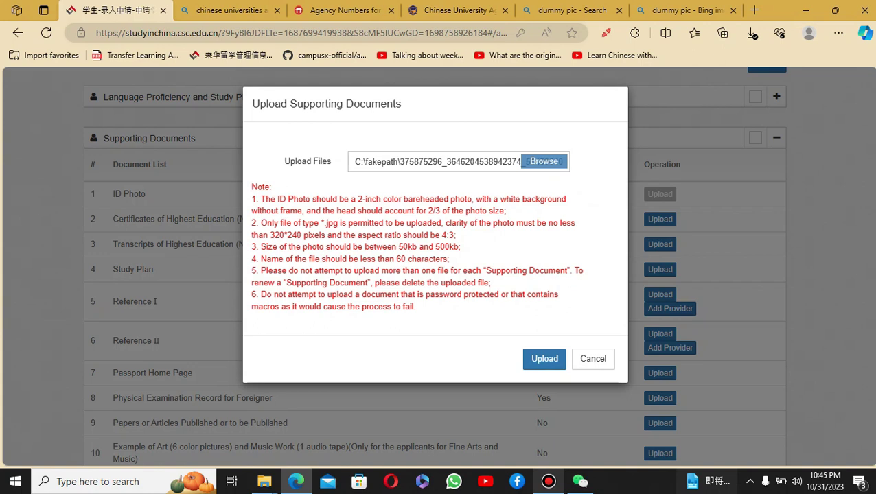
drag(398, 246, 460, 247)
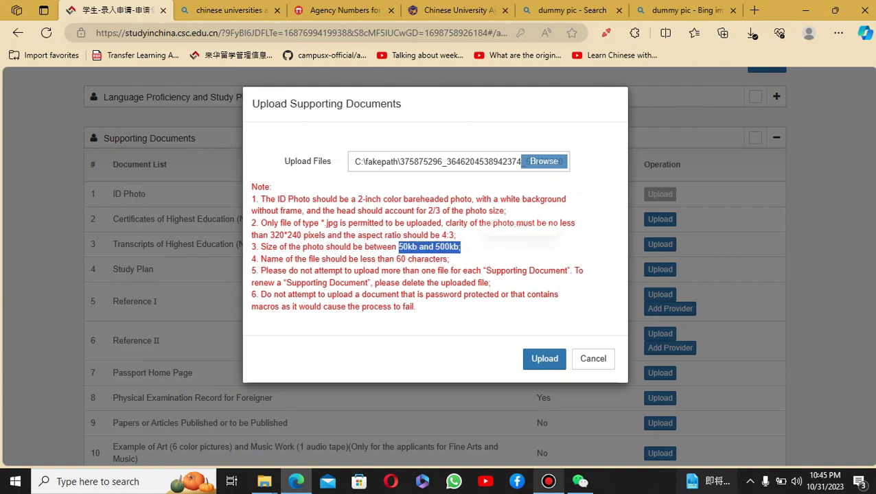
click(455, 307)
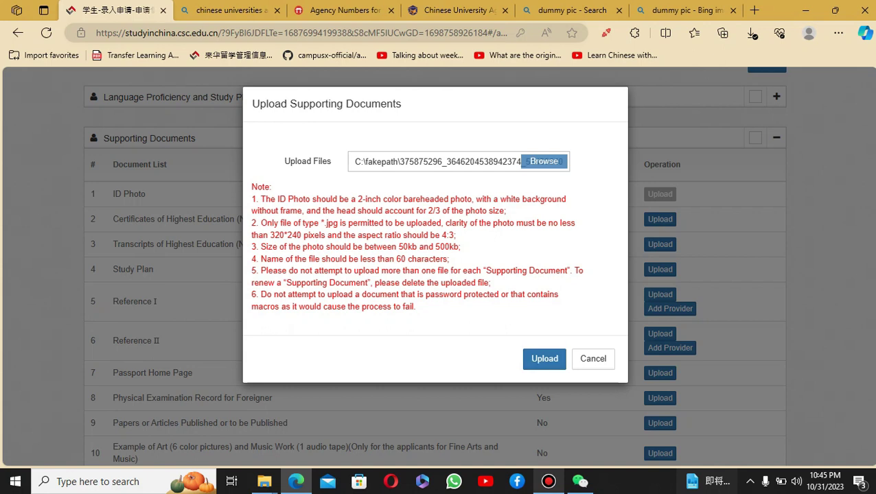
Choose the JPG file image from the csc folder on the Desktop and upload it as the ID Photo.
click(544, 161)
double_click(150, 203)
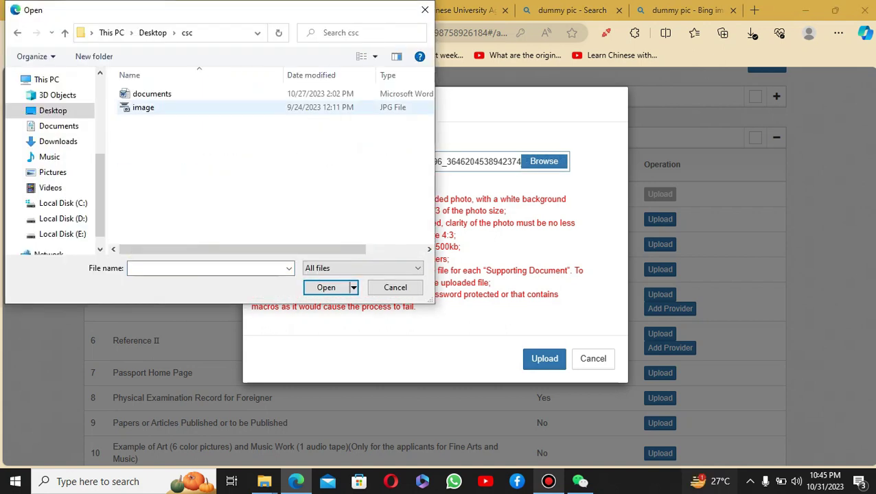
double_click(169, 107)
click(545, 359)
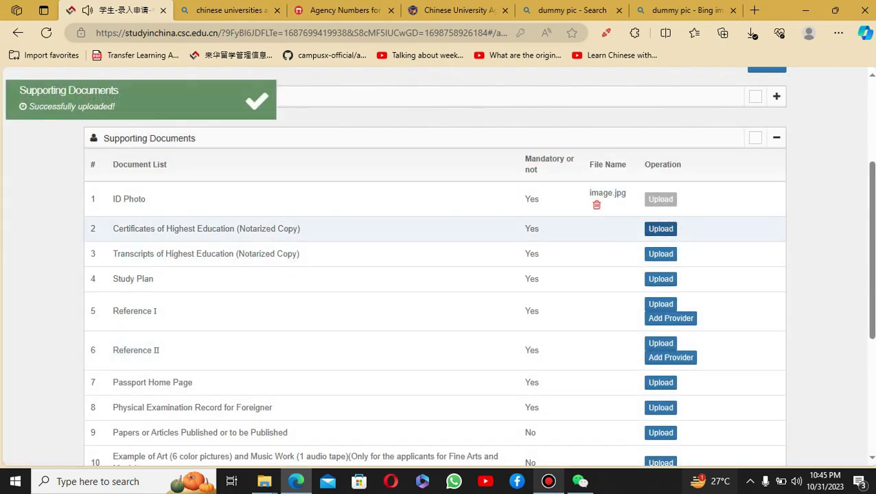
Highlight the notarized certificate and transcript entries of highest education to review which copies are required.
drag(113, 229, 300, 229)
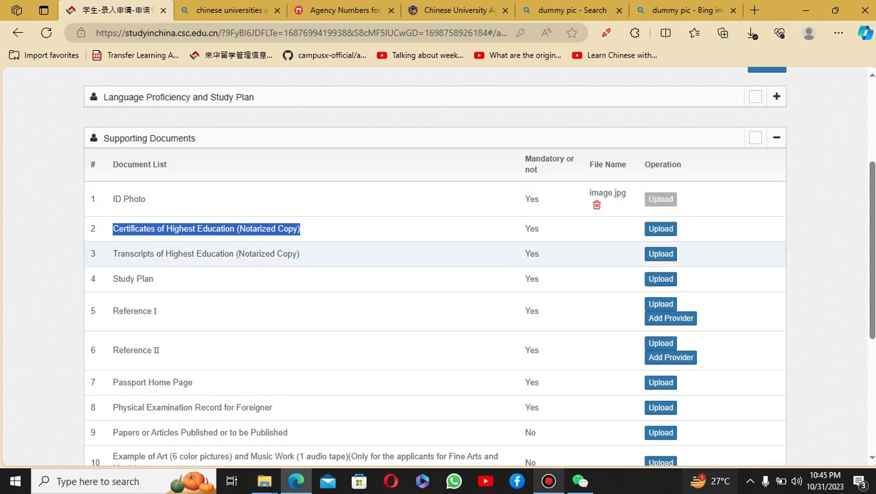
click(412, 254)
drag(114, 228, 300, 254)
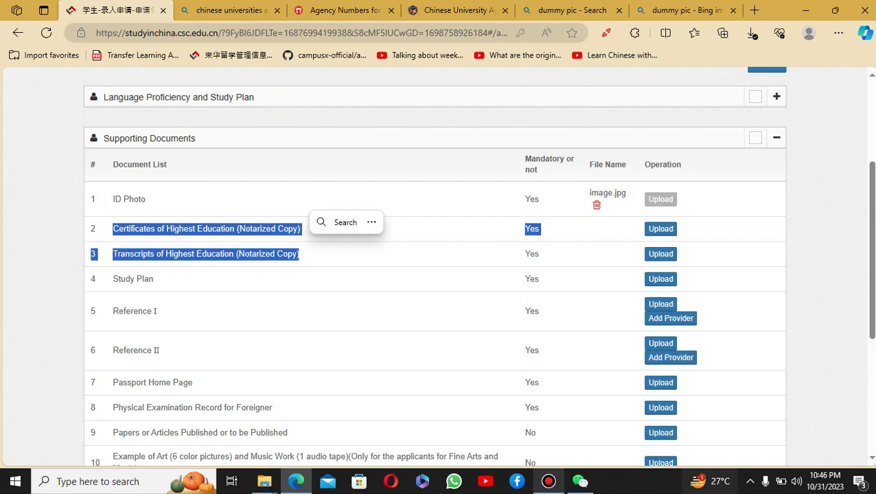
click(300, 254)
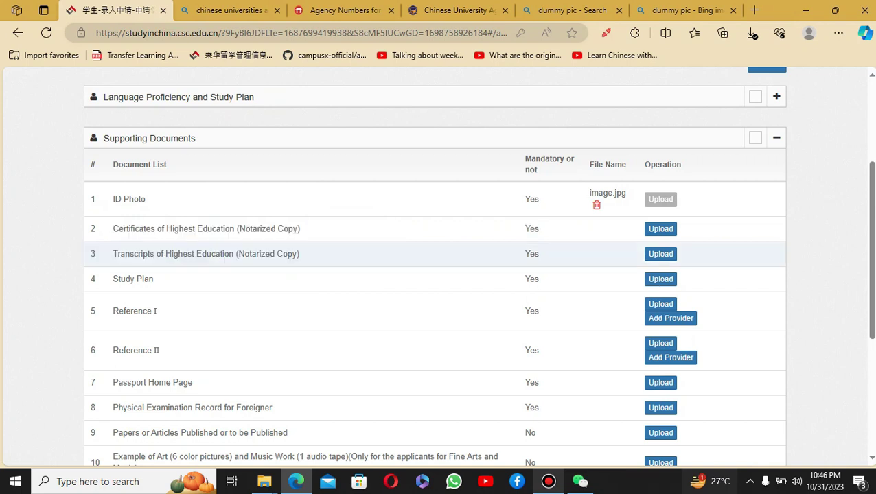
drag(116, 254, 300, 254)
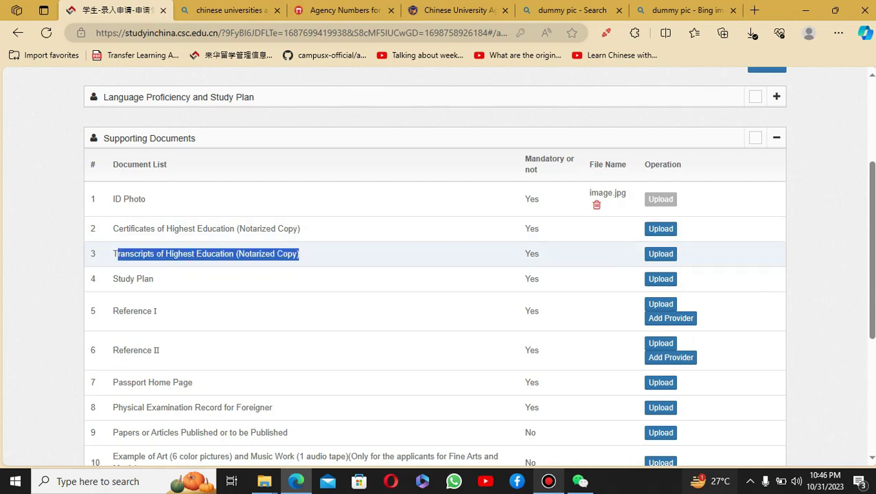
click(299, 254)
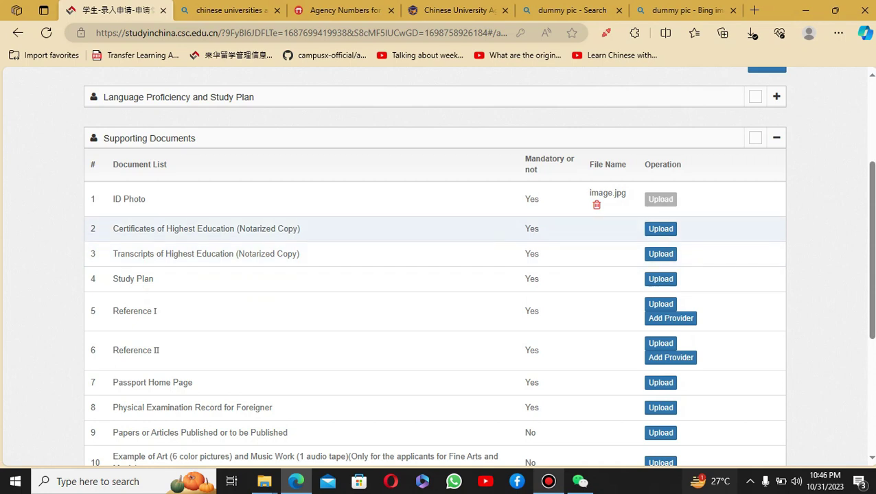
Upload documents.doc for both the Certificates and the Transcripts of Highest Education entries.
click(661, 228)
click(544, 162)
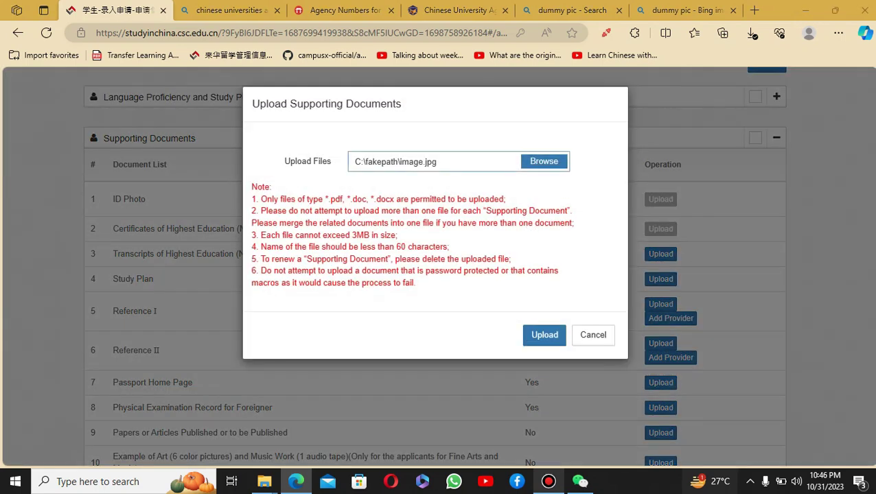
double_click(151, 94)
click(544, 334)
click(661, 254)
click(544, 161)
double_click(150, 93)
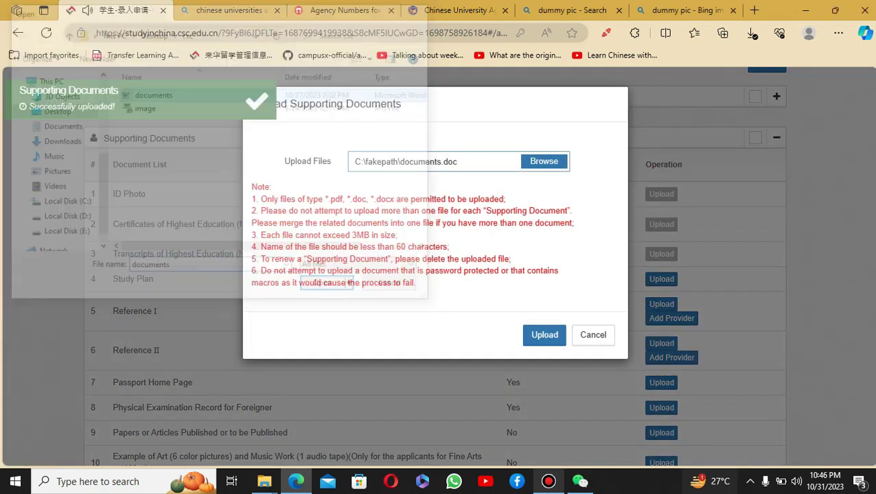
click(545, 335)
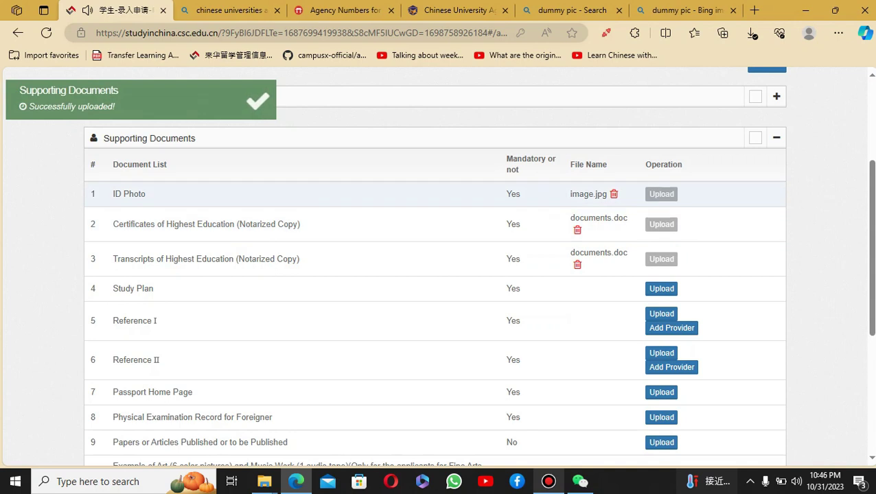
Upload documents.doc as the Study Plan.
scroll(344, 199, down, 1)
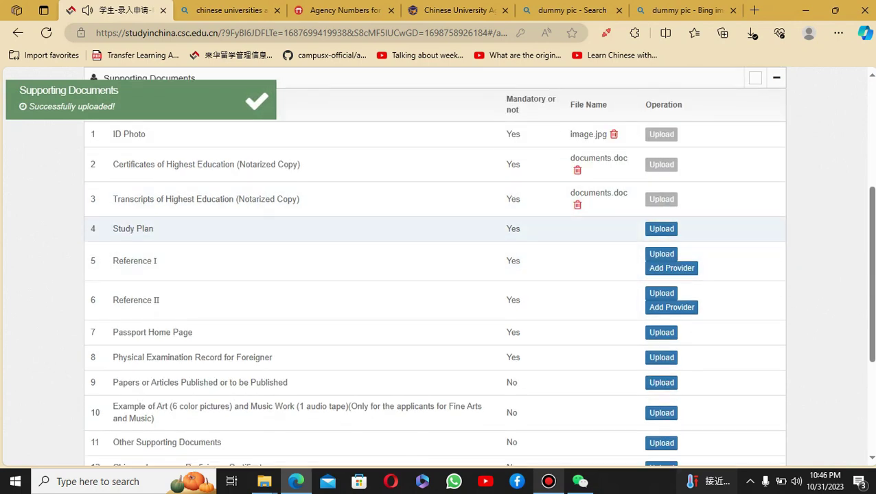
drag(113, 228, 154, 229)
click(662, 229)
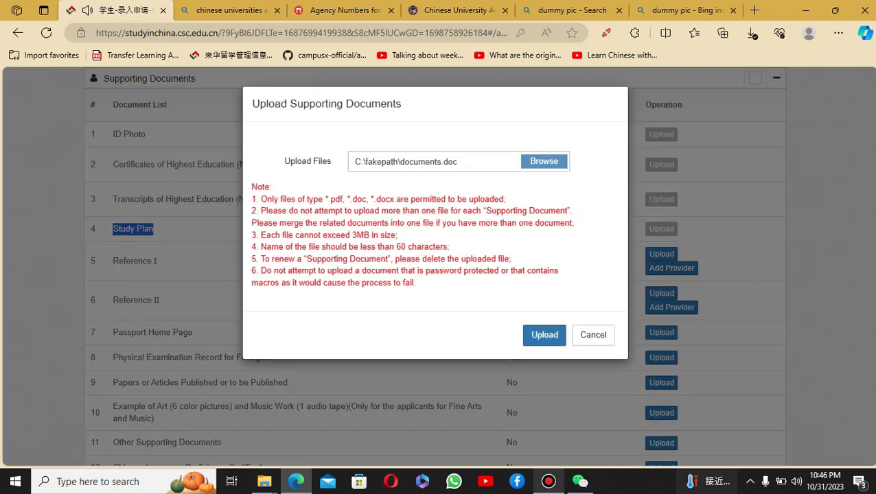
click(544, 161)
double_click(152, 94)
click(544, 335)
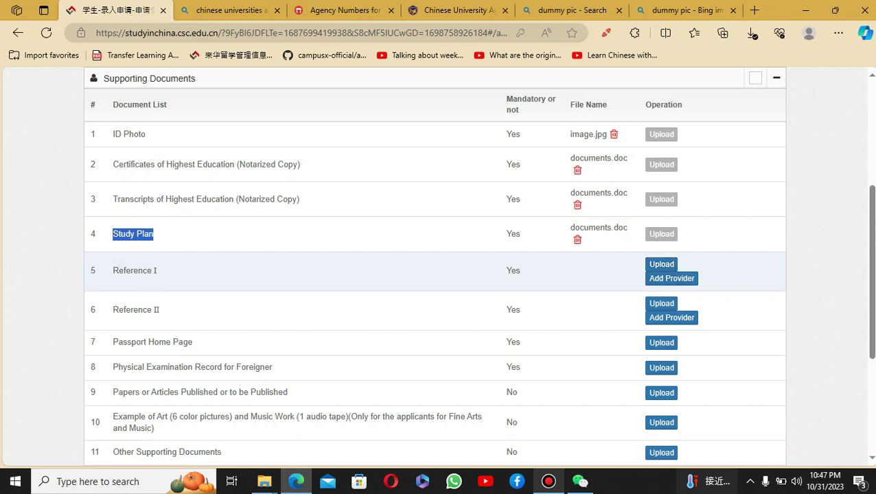
Check the two reference entries, view the self-upload reminder for Reference I and dismiss it.
drag(112, 270, 157, 270)
double_click(153, 309)
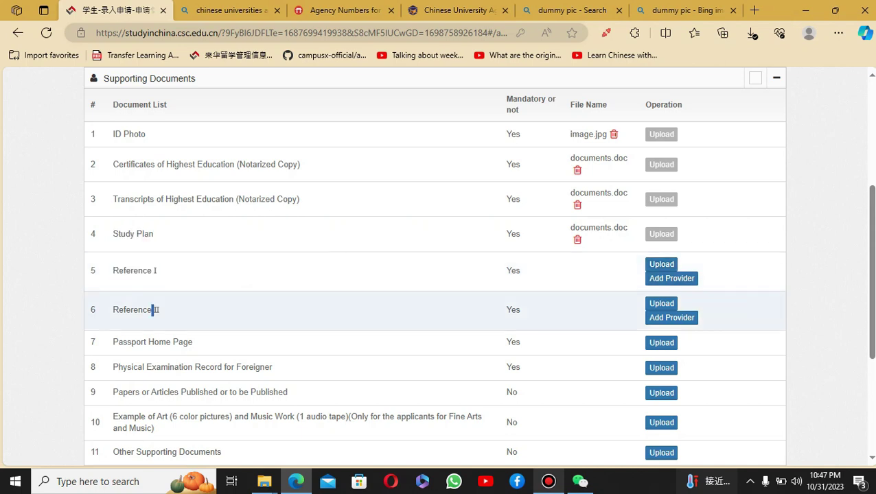
click(661, 263)
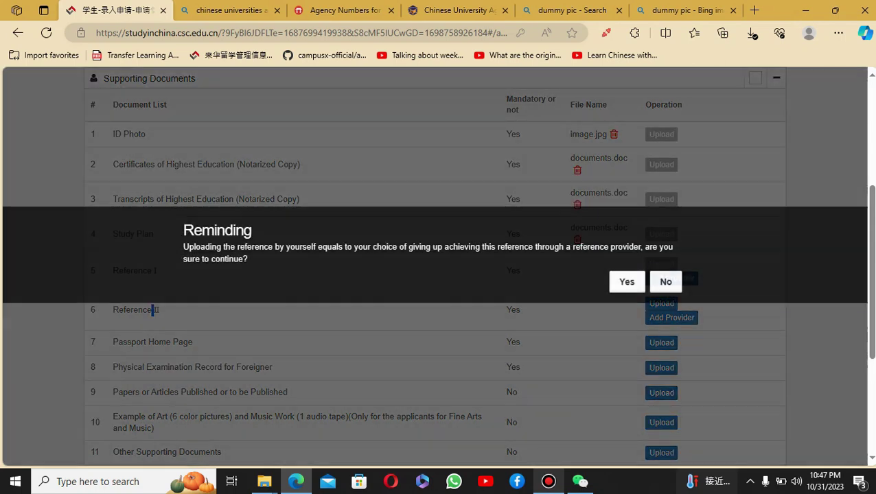
key(Return)
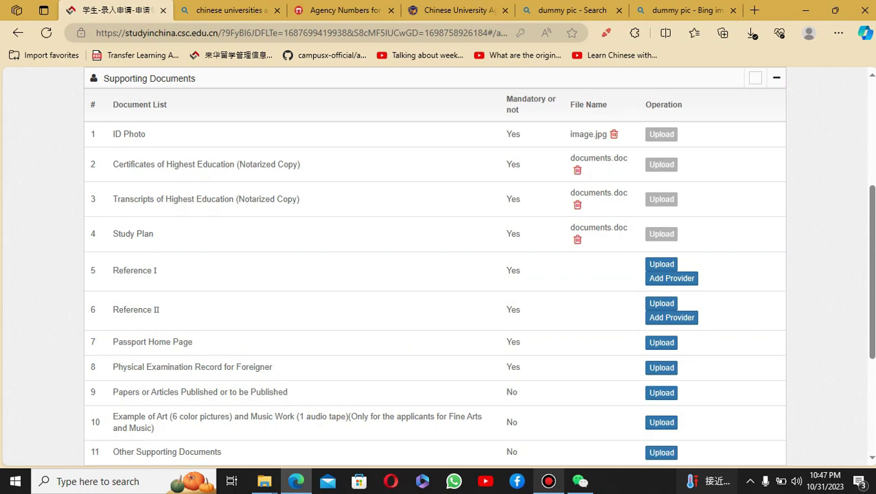
Open the reference provider form for Reference I, look through its provider and contact fields, and cancel it.
click(671, 278)
click(626, 269)
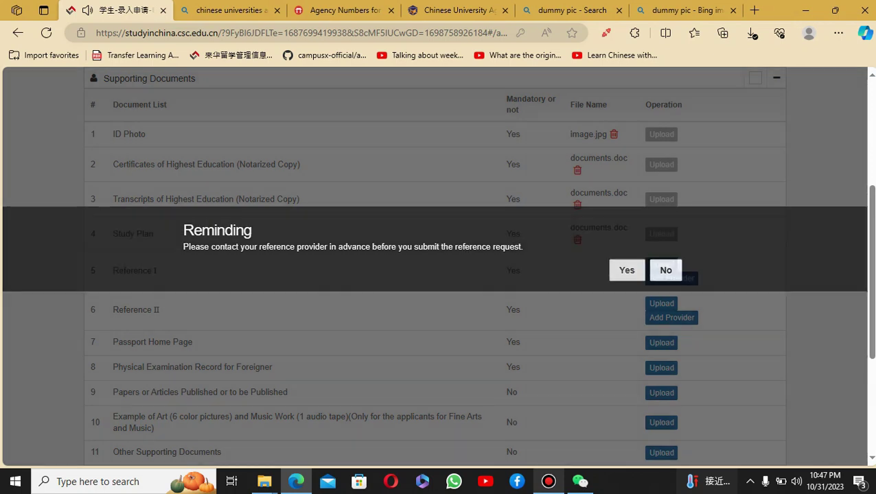
click(627, 269)
click(578, 191)
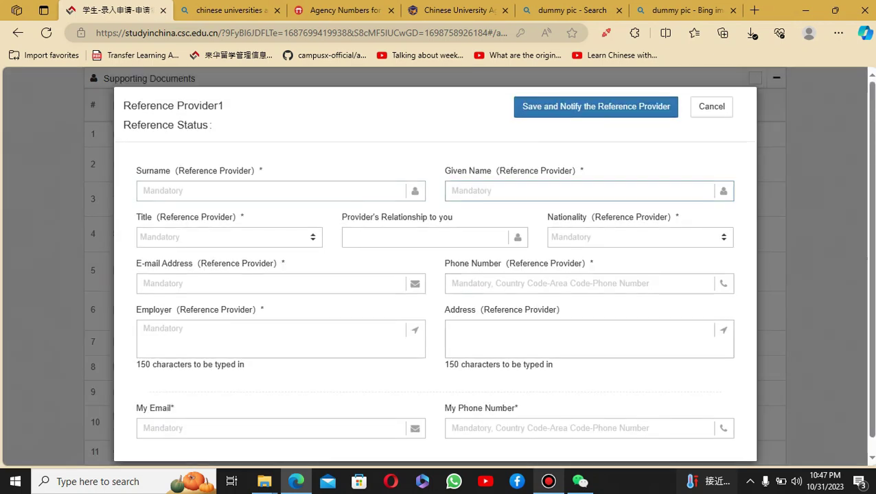
key(Tab)
key(Tab)
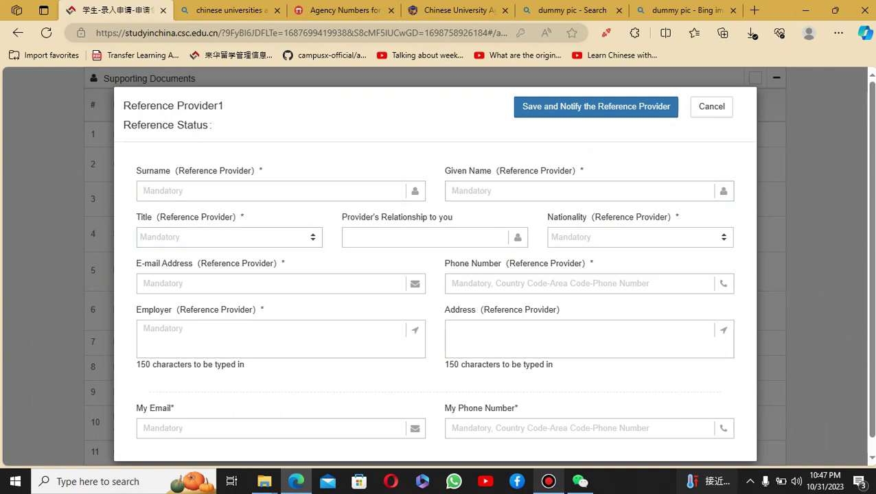
key(Tab)
key(Return)
key(Escape)
click(280, 338)
click(579, 283)
scroll(435, 273, down, 1)
scroll(436, 266, up, 1)
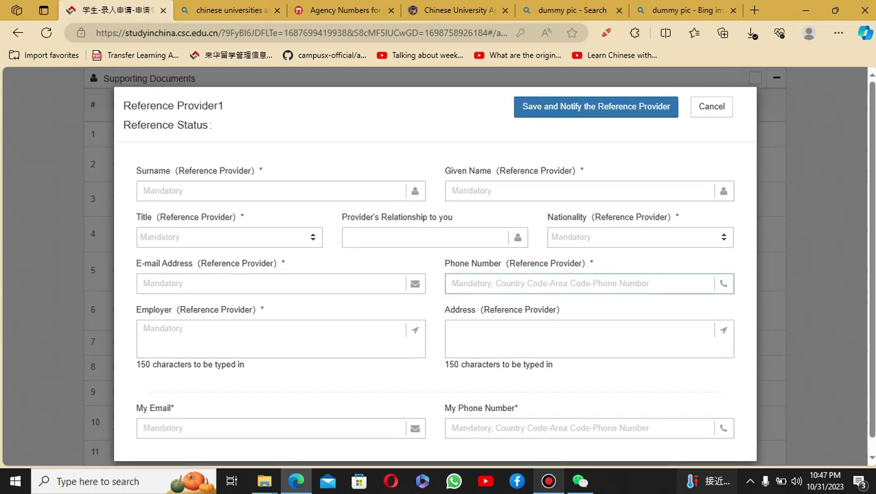
key(shift+Tab)
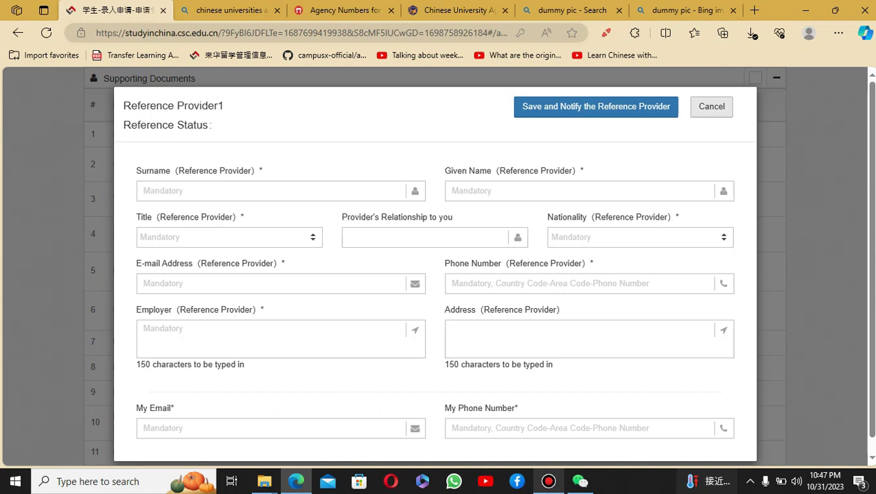
key(Return)
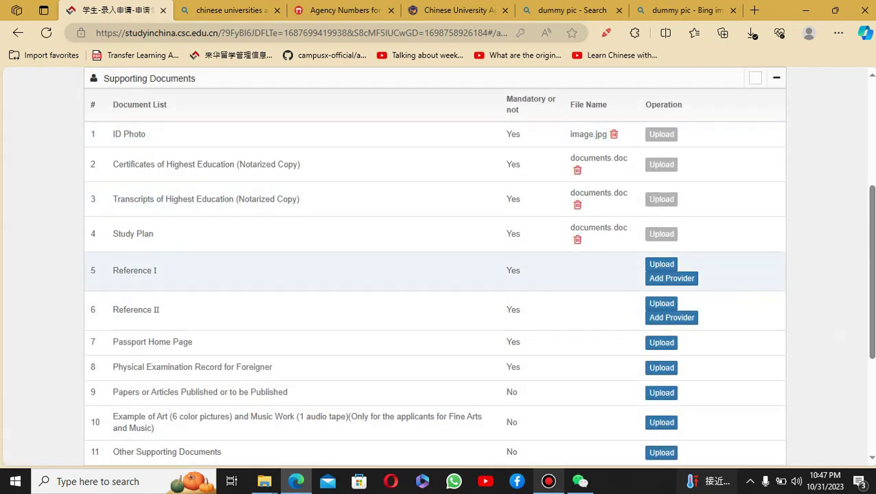
Accept the self-upload reminder for Reference I and upload documents.doc.
click(661, 264)
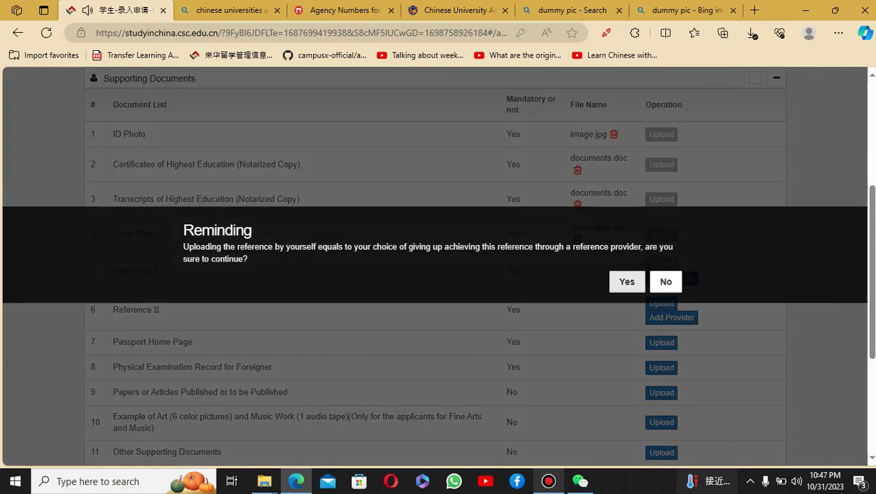
click(627, 282)
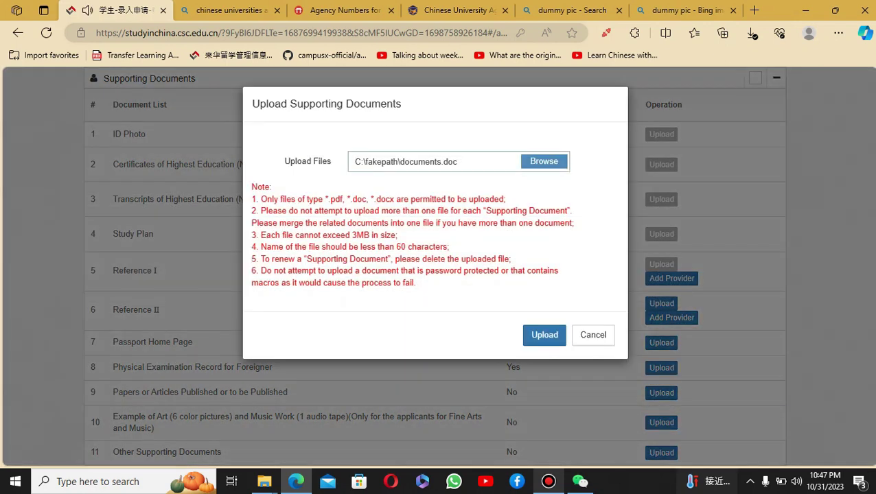
key(Return)
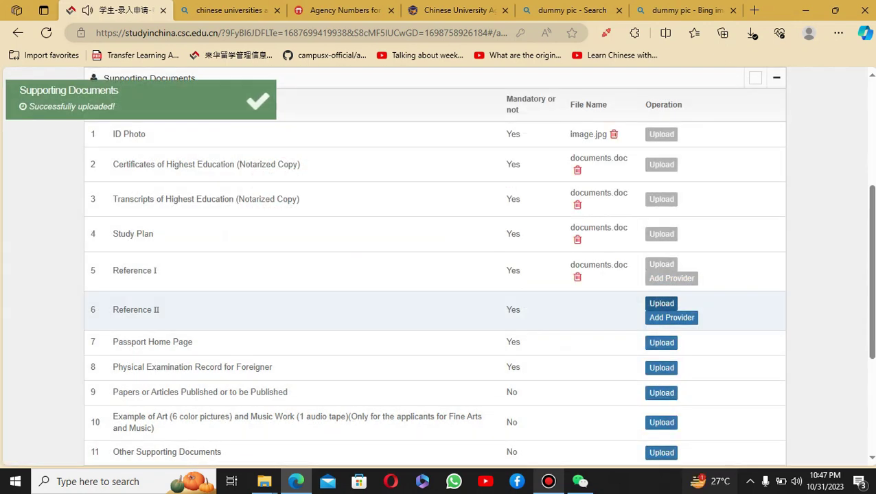
Accept the self-upload reminder for Reference II and upload documents.doc.
click(661, 303)
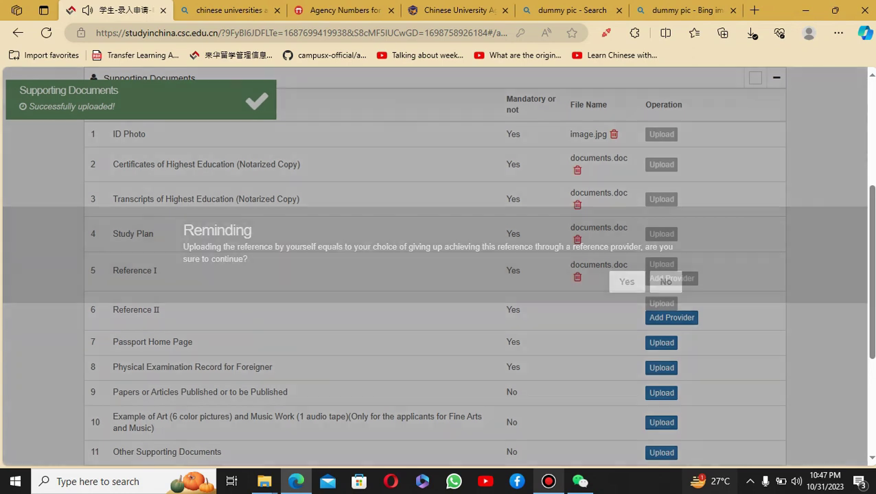
click(627, 281)
click(544, 161)
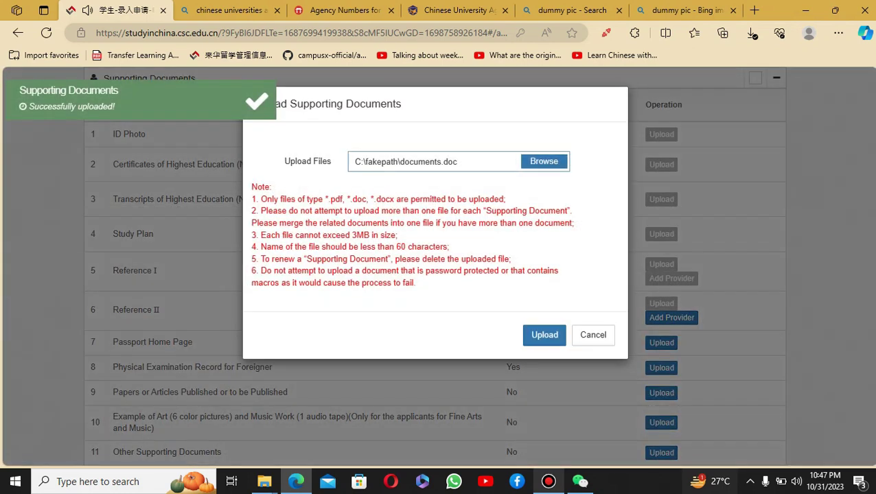
double_click(151, 93)
key(Return)
key(Return)
View the upload notes for the Passport Home Page and cancel without uploading a file.
scroll(434, 274, down, 1)
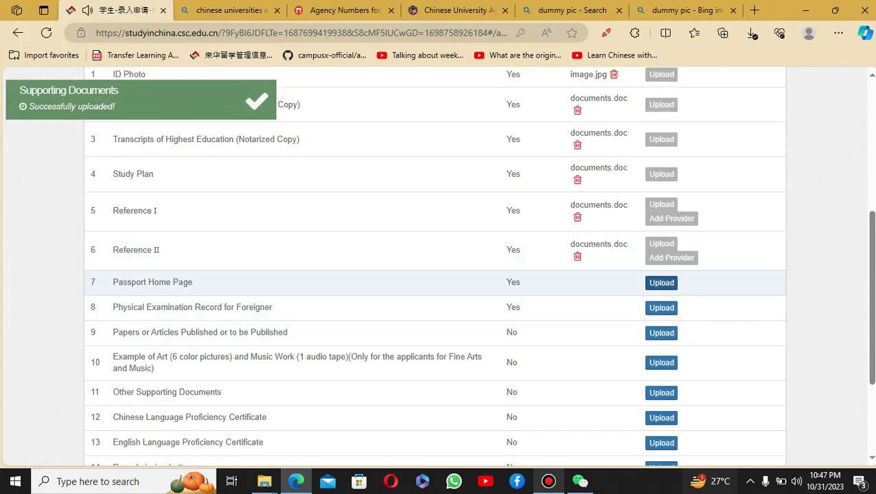
click(662, 282)
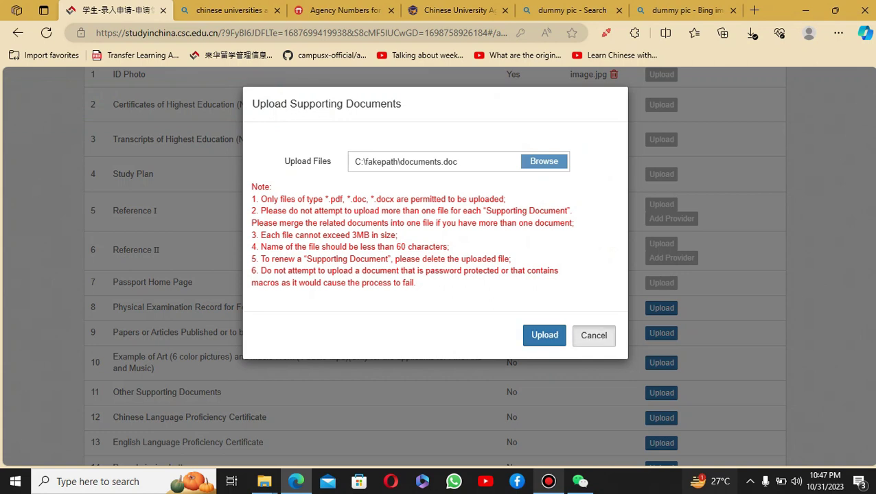
click(594, 335)
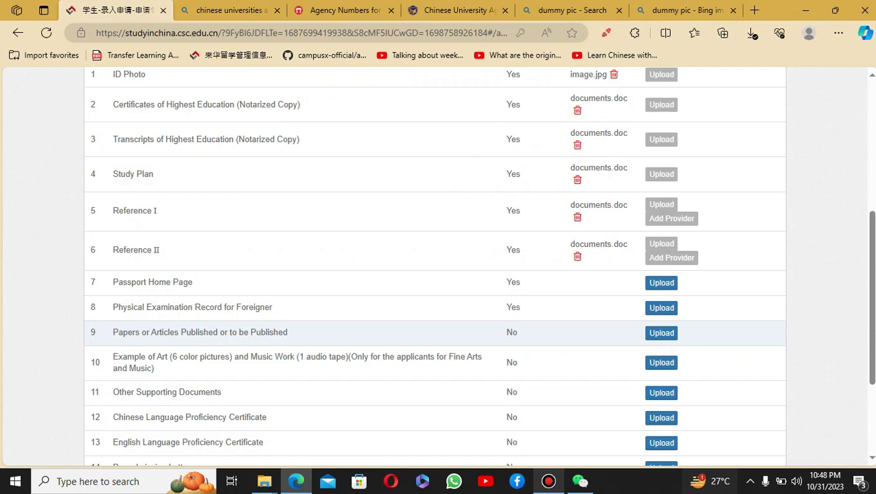
Upload documents.doc for the Passport Home Page and for the Physical Examination Record for Foreigner.
scroll(659, 316, up, 3)
scroll(659, 316, down, 2)
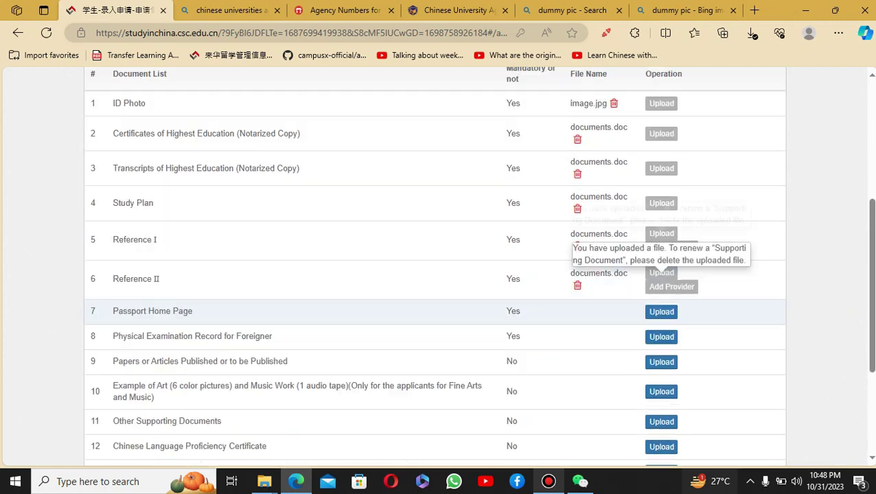
scroll(439, 275, down, 1)
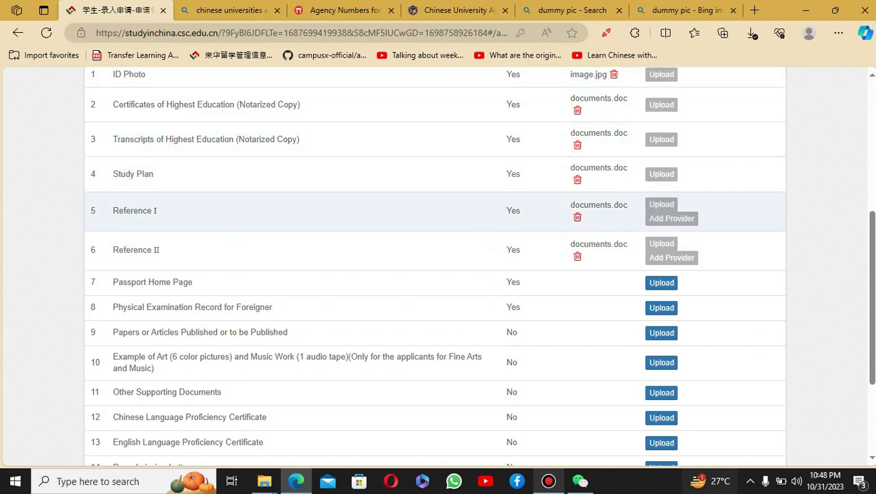
scroll(661, 332, down, 2)
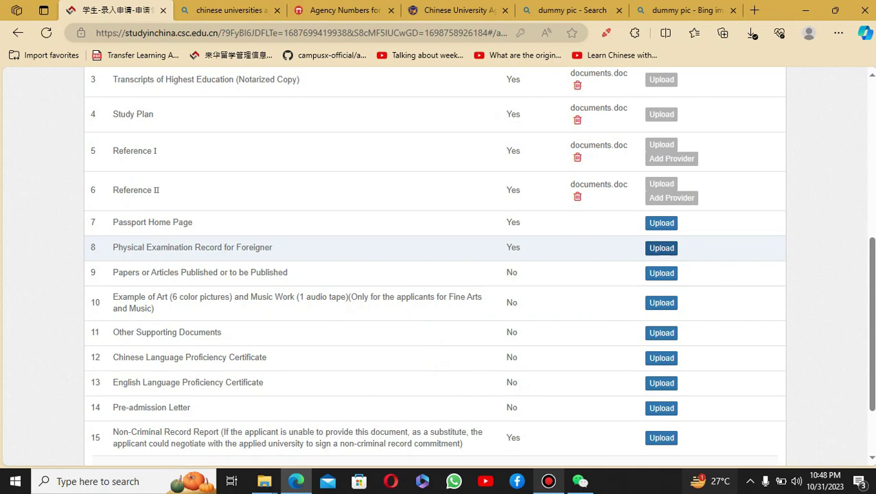
click(661, 223)
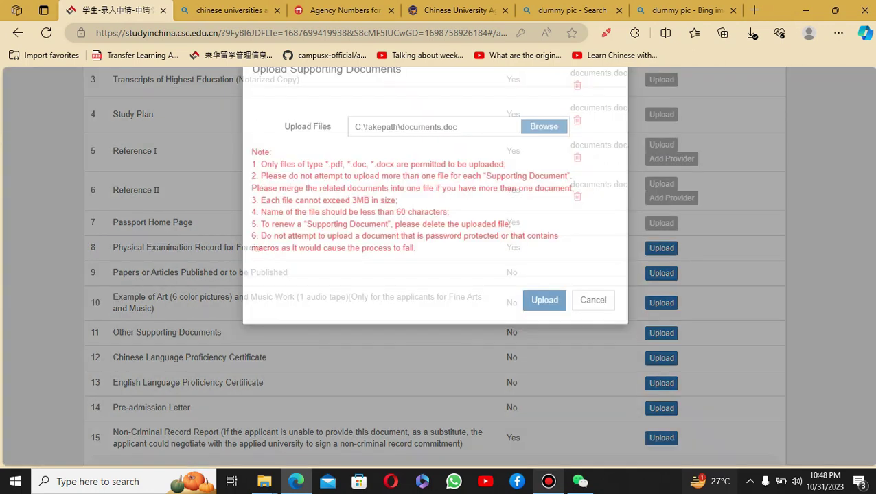
click(544, 334)
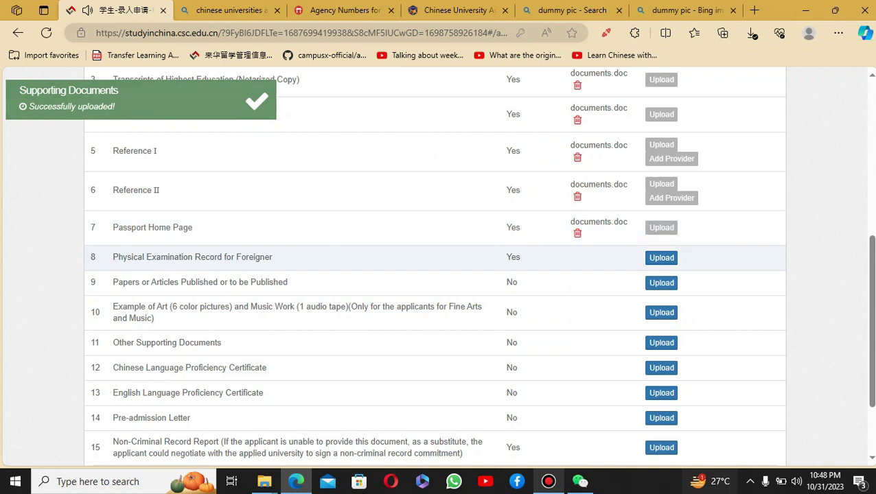
click(661, 257)
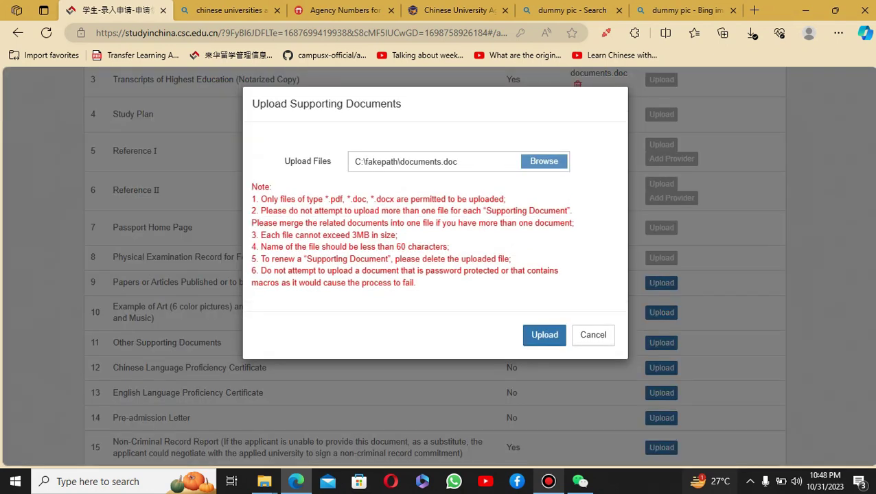
click(544, 335)
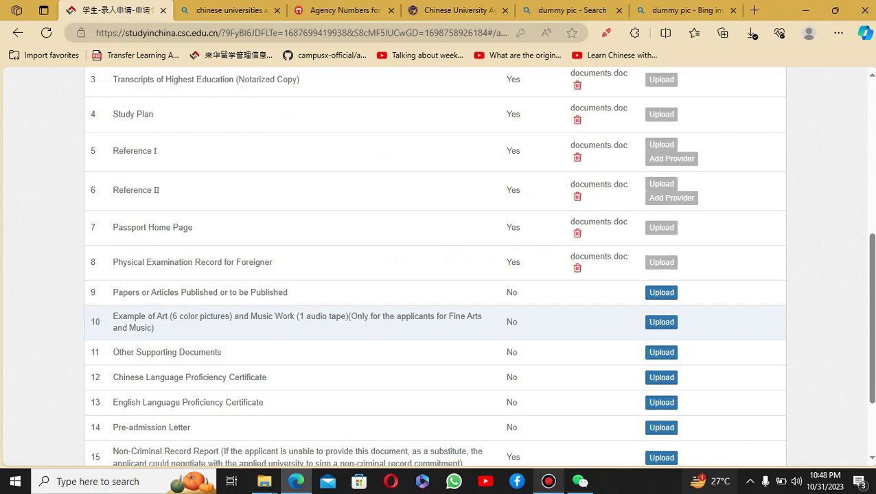
Look over the optional documents from Papers or Articles onward, view the Other Supporting Documents upload form and cancel it.
drag(112, 293, 288, 292)
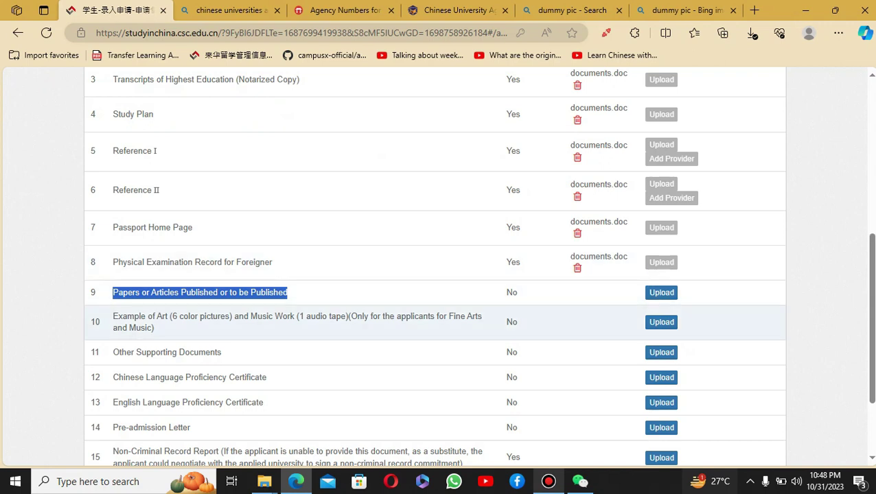
click(297, 322)
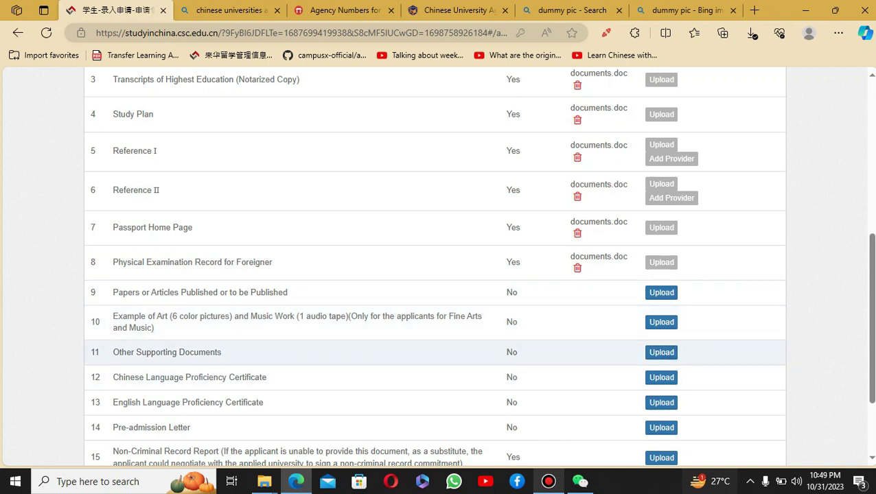
scroll(435, 309, down, 1)
scroll(435, 357, down, 1)
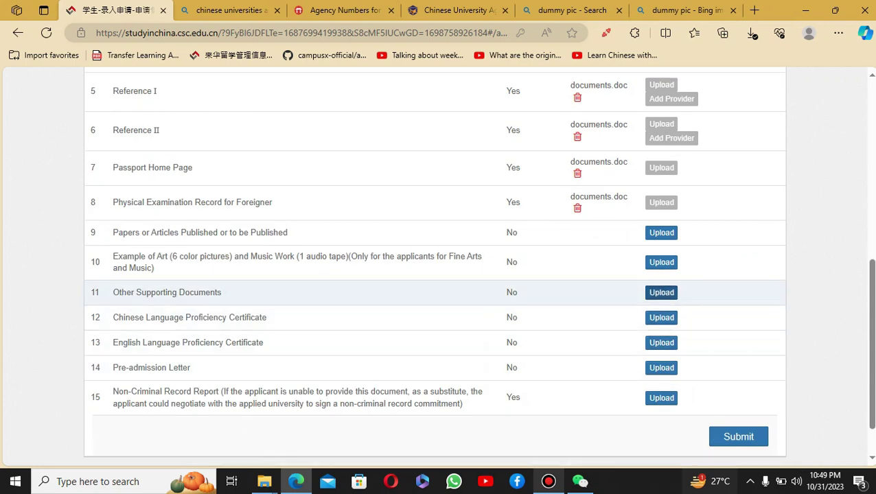
click(661, 292)
click(593, 334)
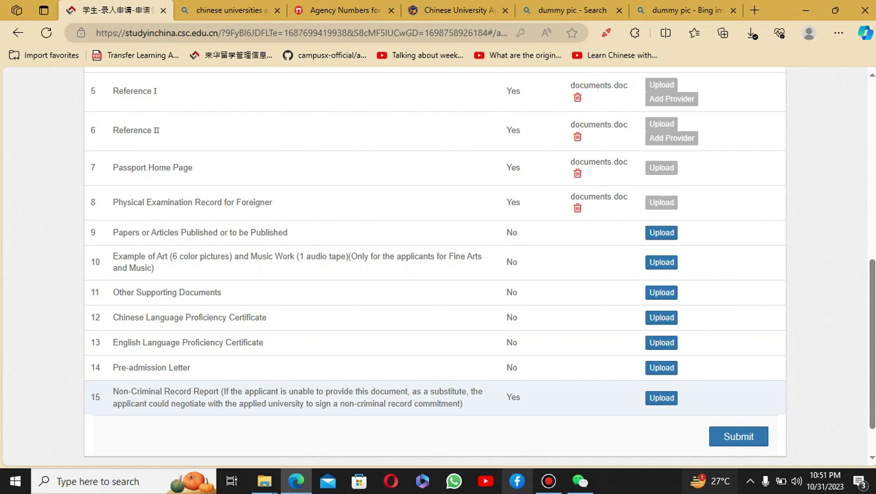
Choose documents.doc from the csc folder and upload it for the Non-Criminal Record Report.
click(661, 398)
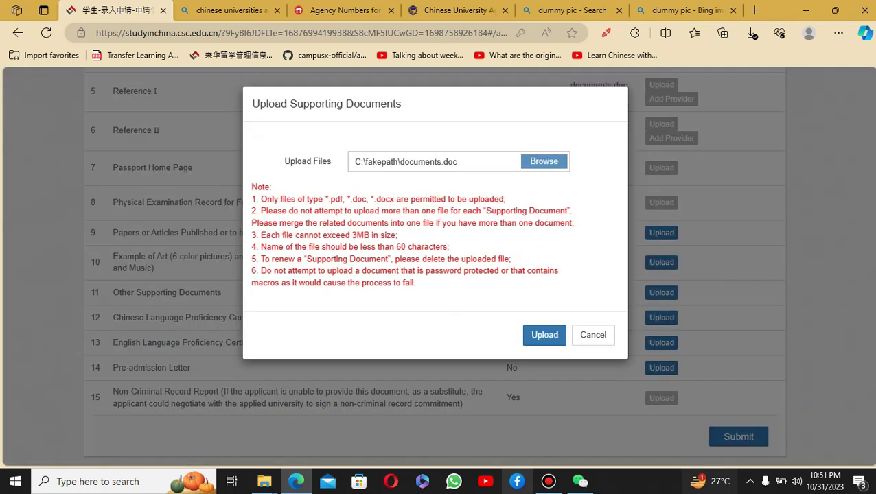
click(544, 161)
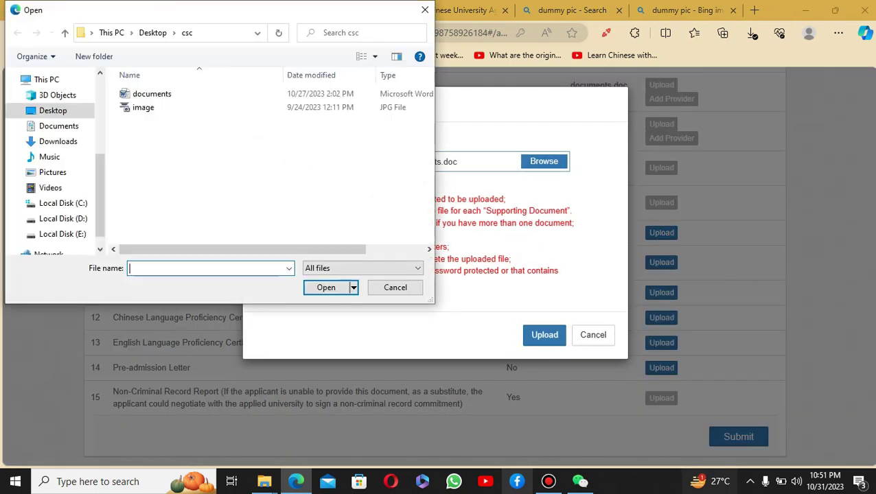
double_click(151, 93)
click(543, 334)
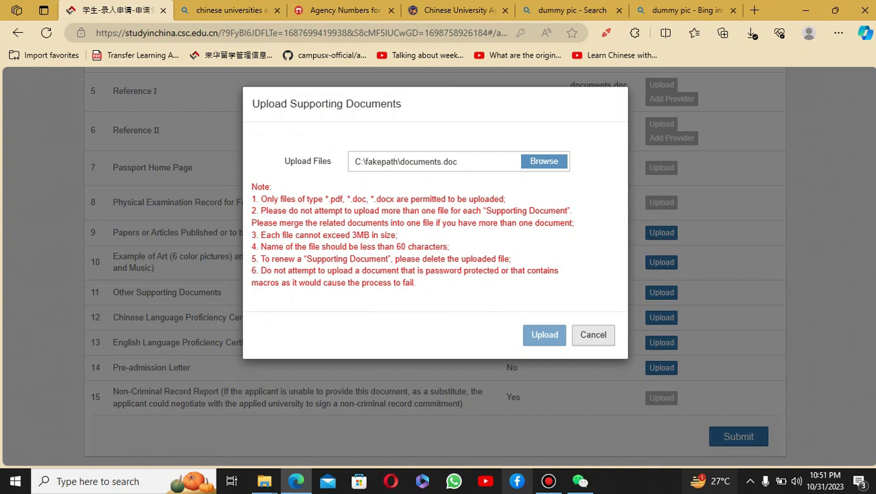
click(544, 335)
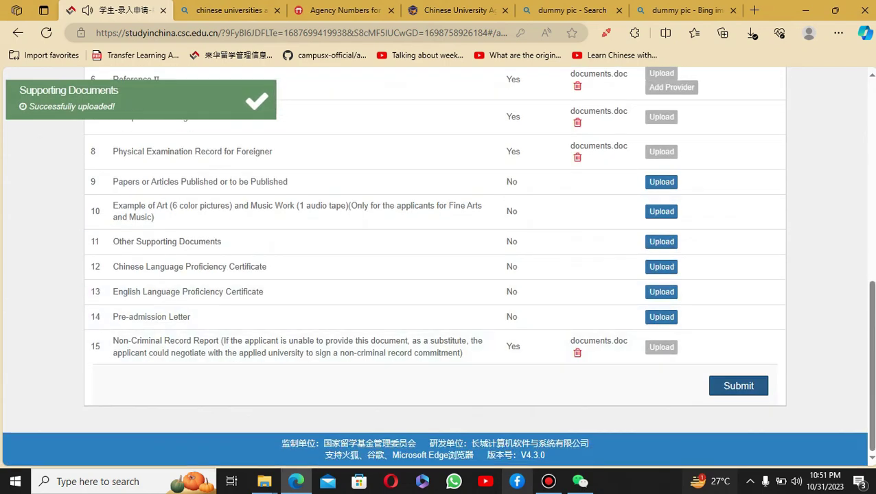
Start submitting the application, read through the Statement of Applicant and highlight the clause limiting applications per enrollment year.
click(738, 386)
scroll(435, 274, down, 3)
scroll(435, 275, up, 3)
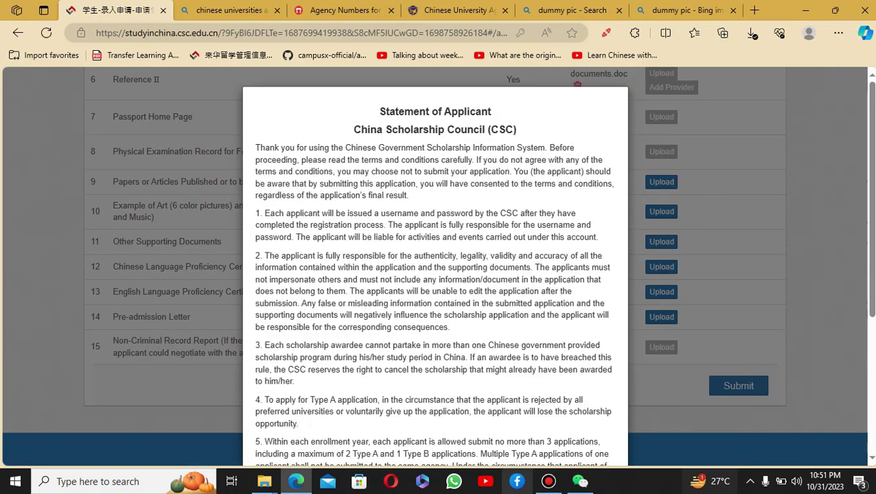
scroll(435, 275, down, 3)
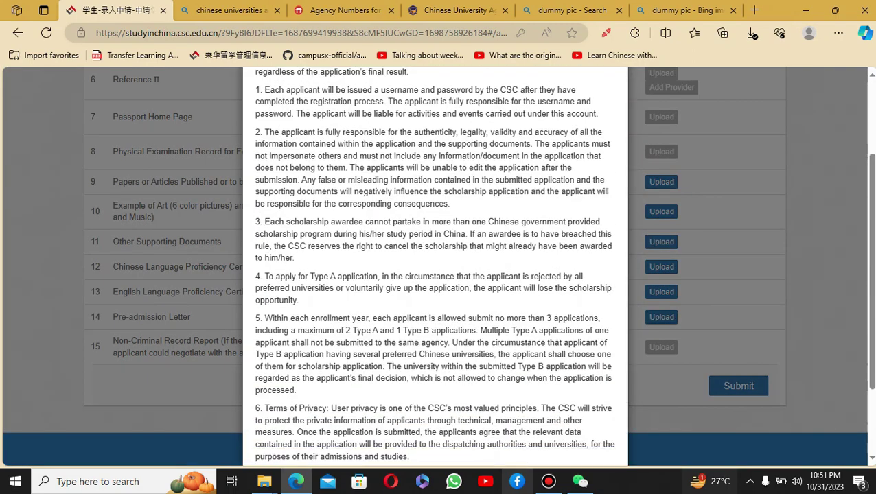
scroll(435, 274, down, 1)
drag(264, 262, 476, 274)
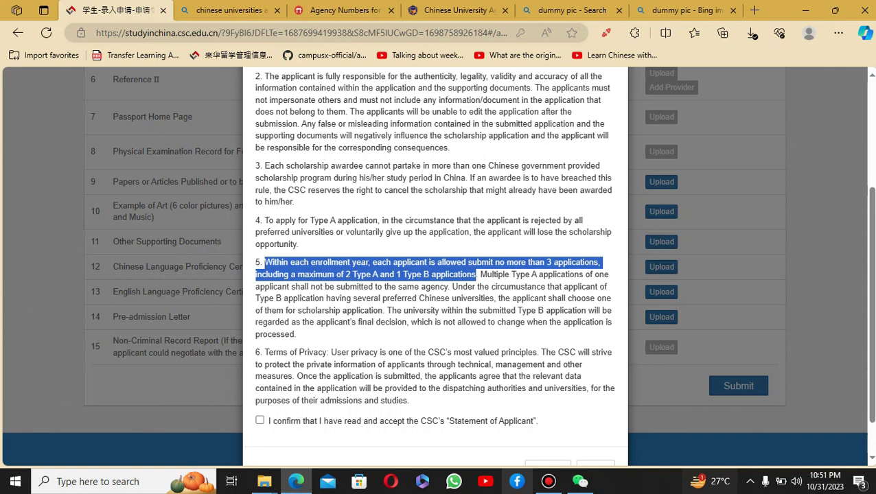
scroll(435, 267, down, 2)
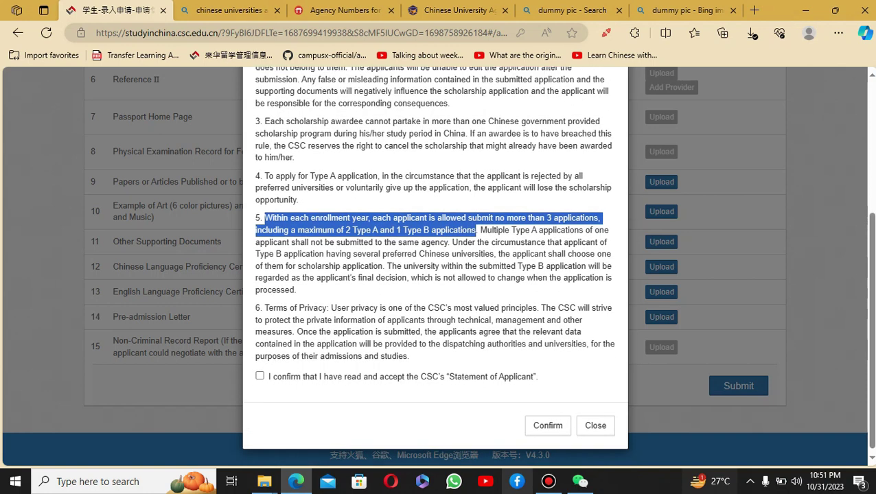
scroll(435, 268, up, 3)
scroll(435, 268, down, 1)
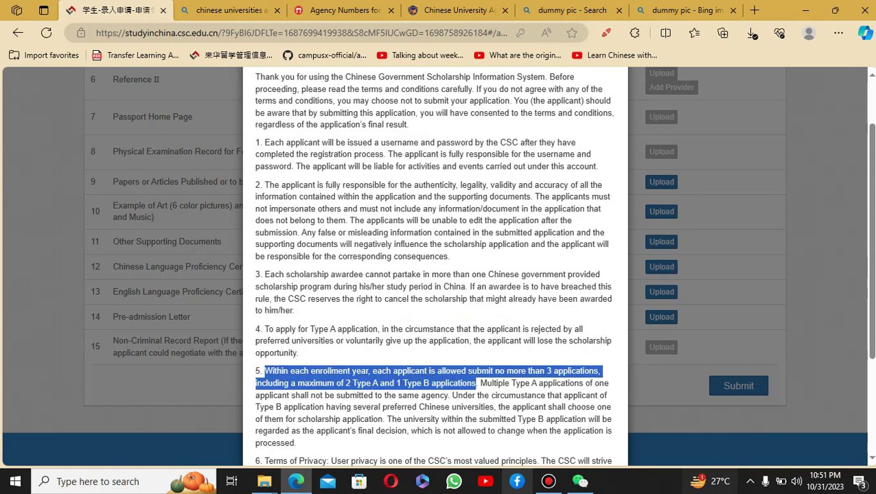
scroll(435, 267, down, 3)
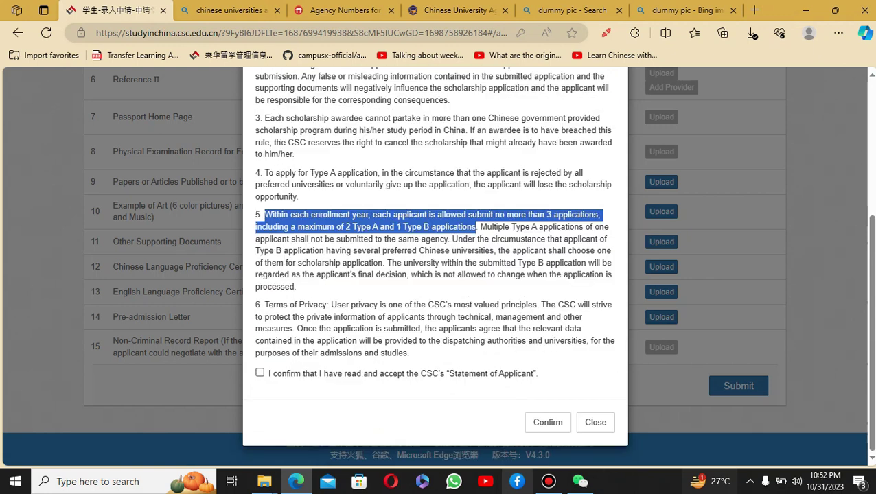
Accept the CSC's Statement of Applicant and confirm the application's submission.
click(260, 372)
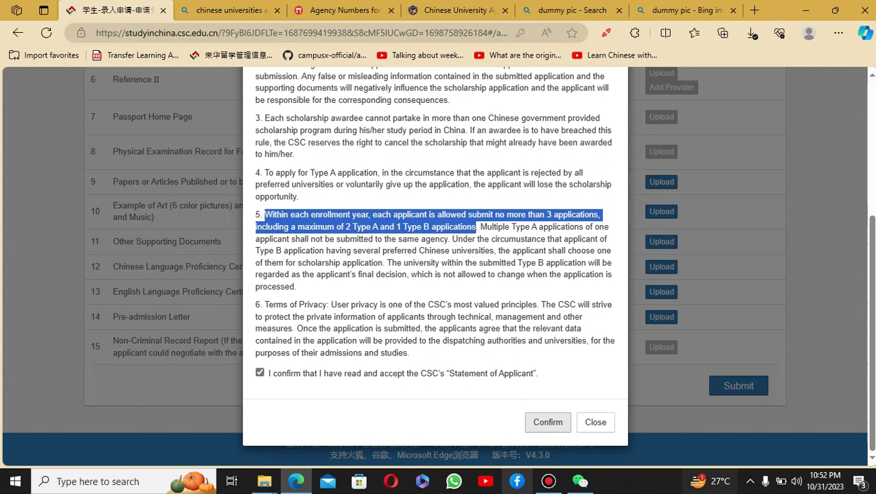
click(547, 422)
click(627, 270)
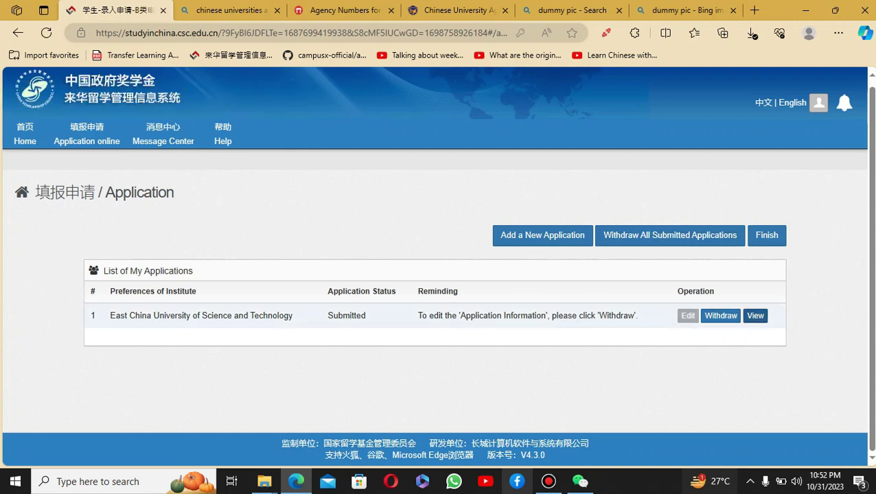
View the submitted East China University of Science and Technology application's details and return to the application list.
click(755, 315)
scroll(755, 315, down, 5)
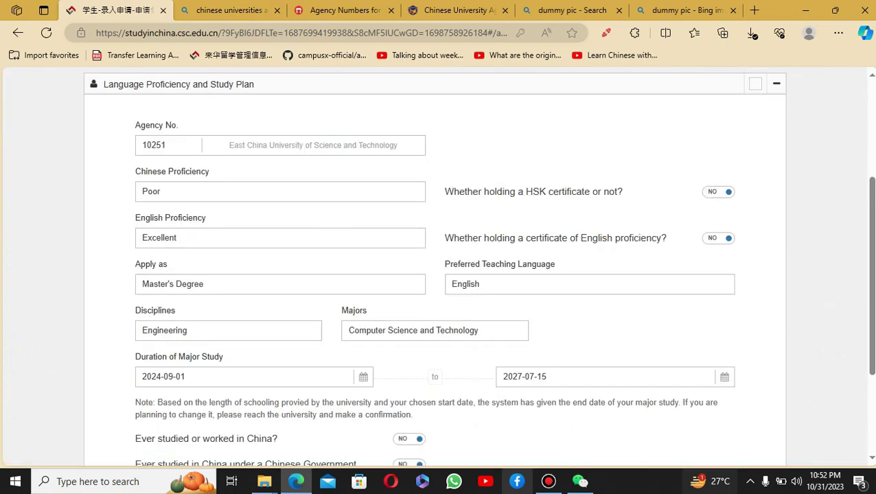
scroll(767, 241, up, 10)
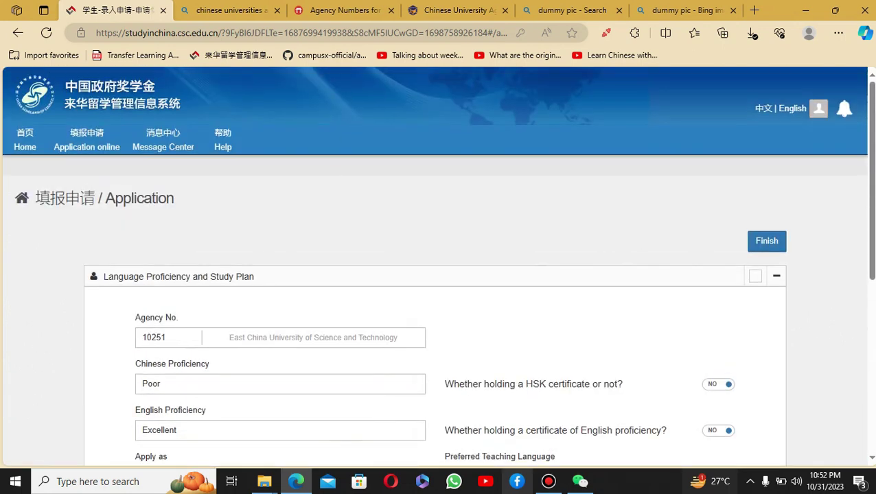
click(766, 241)
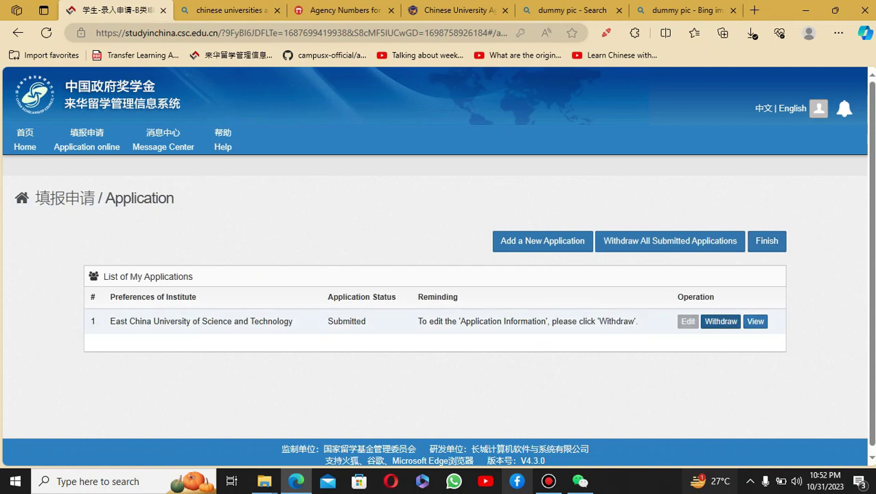
Withdraw the East China University of Science and Technology application, confirm the withdrawal and open the application for editing.
click(720, 321)
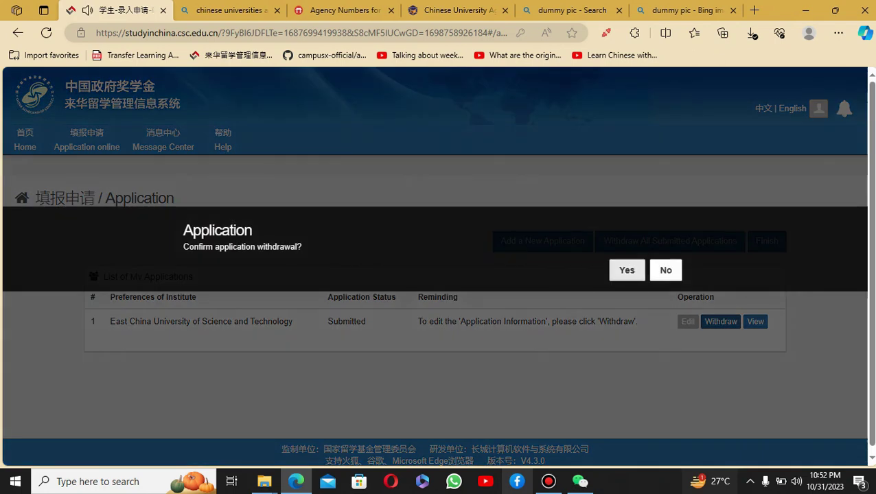
click(626, 270)
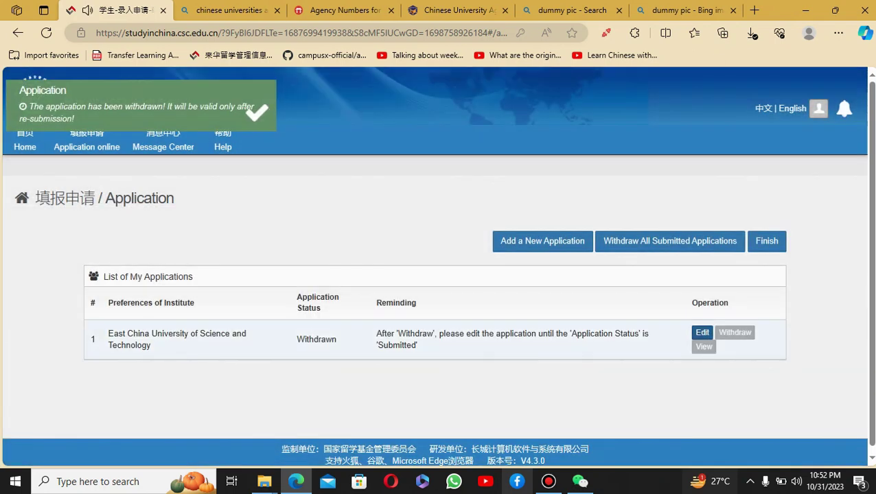
click(702, 332)
Review the editable study plan fields, expand the Supporting Documents section to check it, and return to the application list.
scroll(440, 275, down, 2)
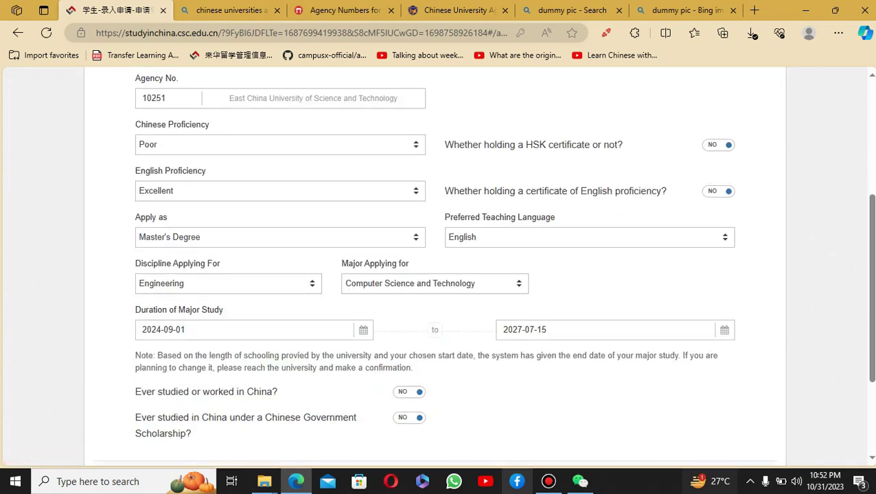
scroll(440, 275, down, 2)
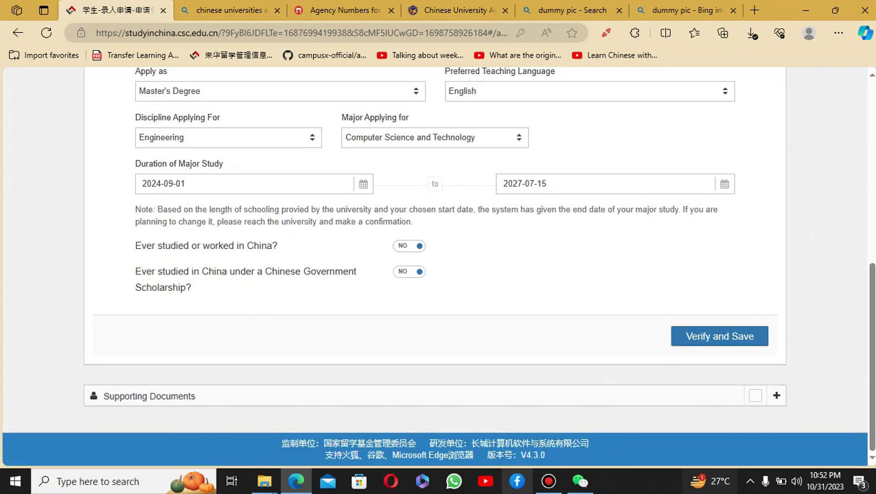
click(776, 396)
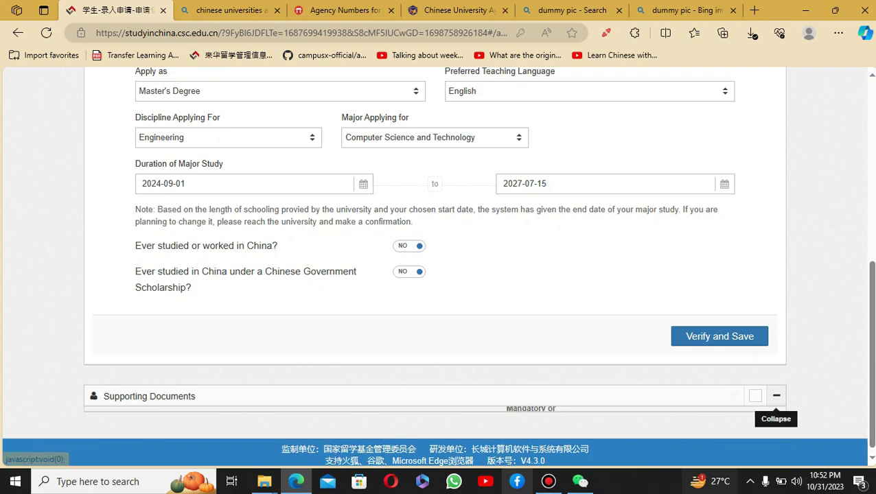
scroll(776, 396, down, 5)
scroll(776, 343, up, 9)
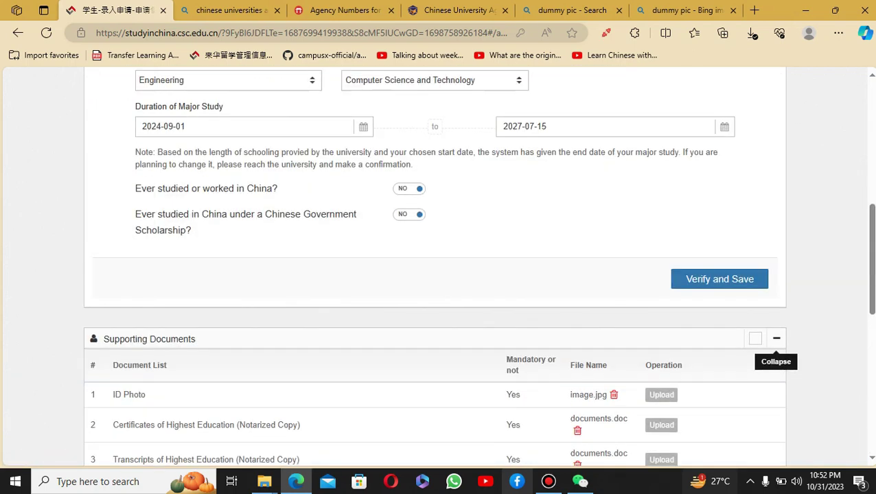
click(767, 241)
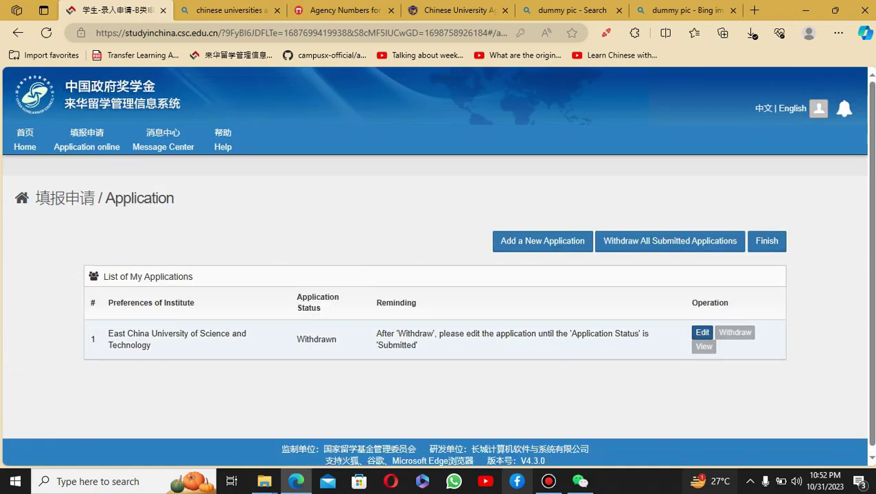